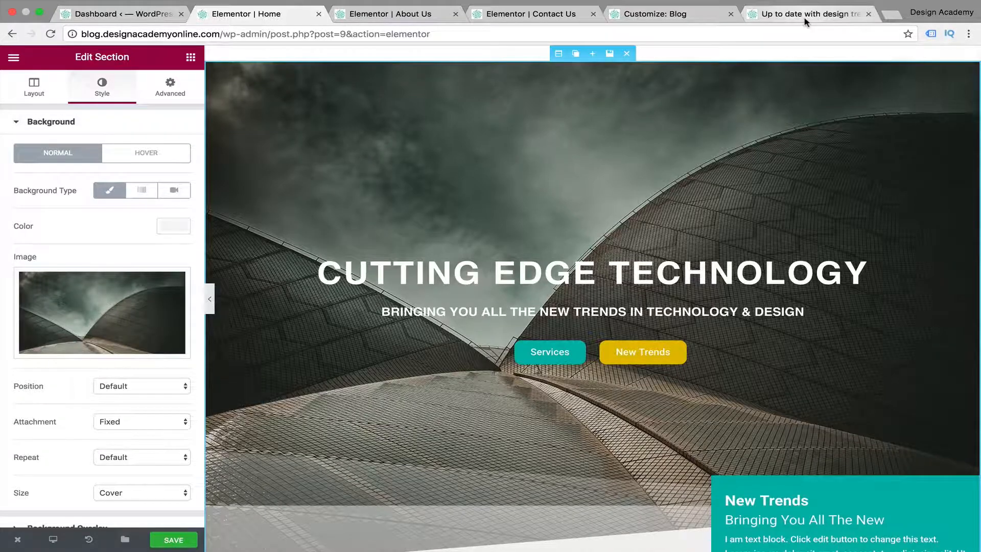
Switch to the Blog customizer and open the header's Logo settings at the size options
left_click(679, 17)
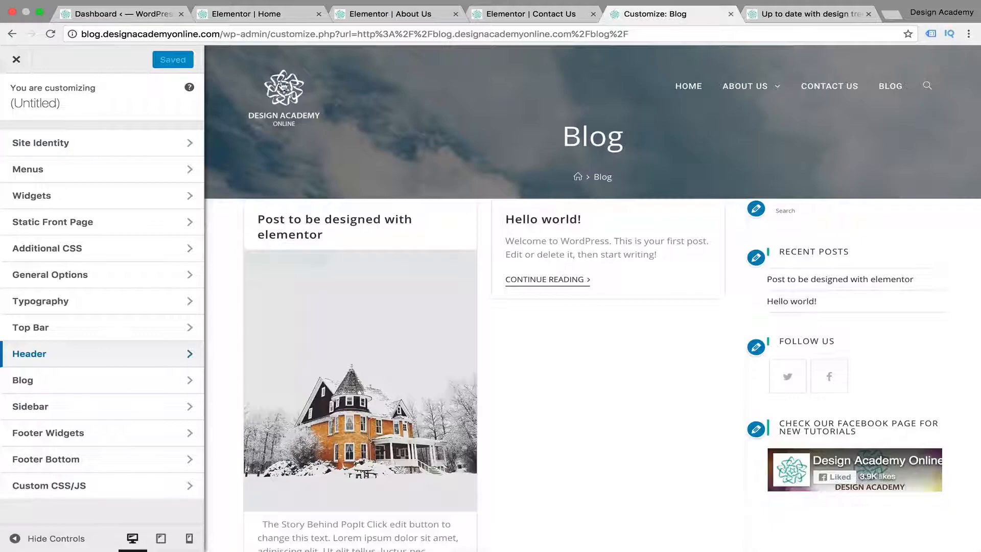
mouse_move(833, 114)
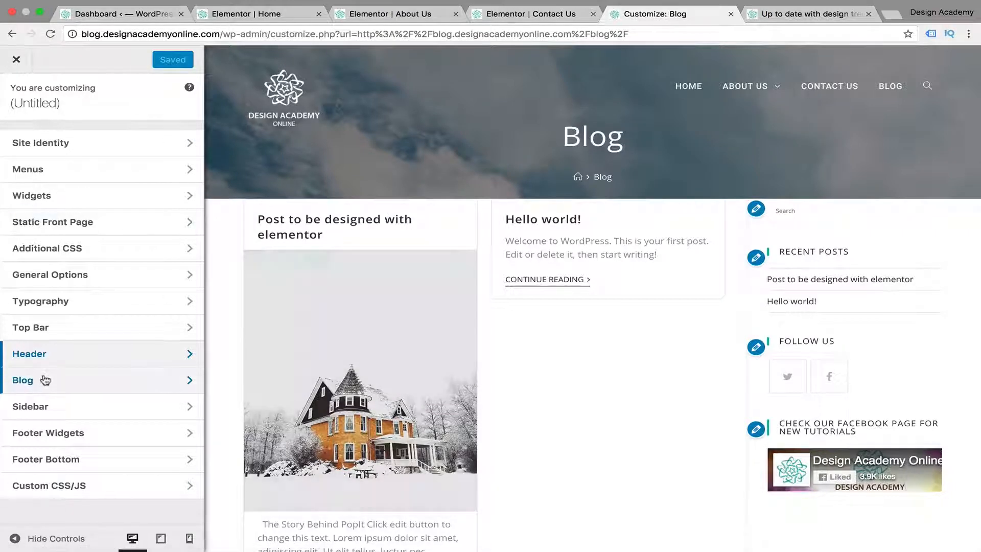
left_click(47, 356)
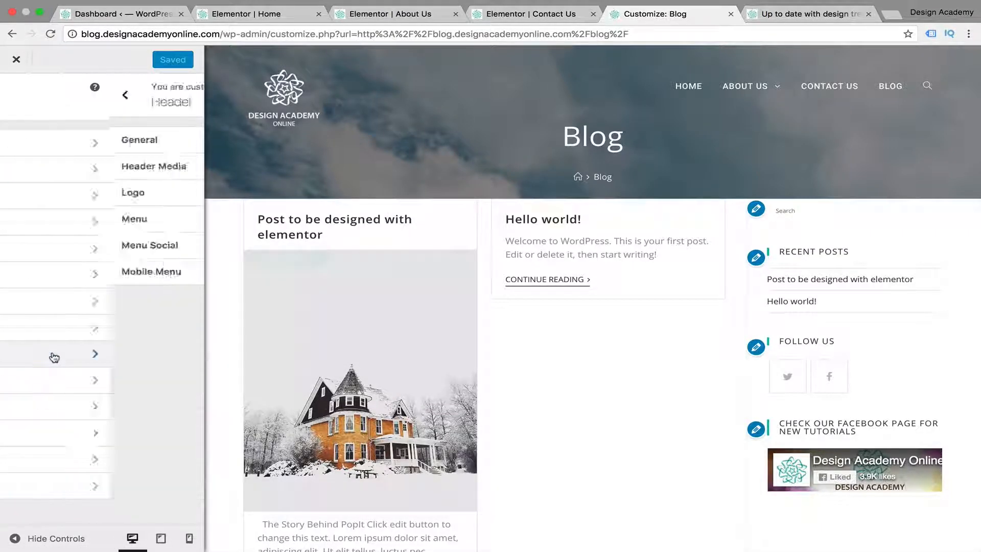
left_click(149, 198)
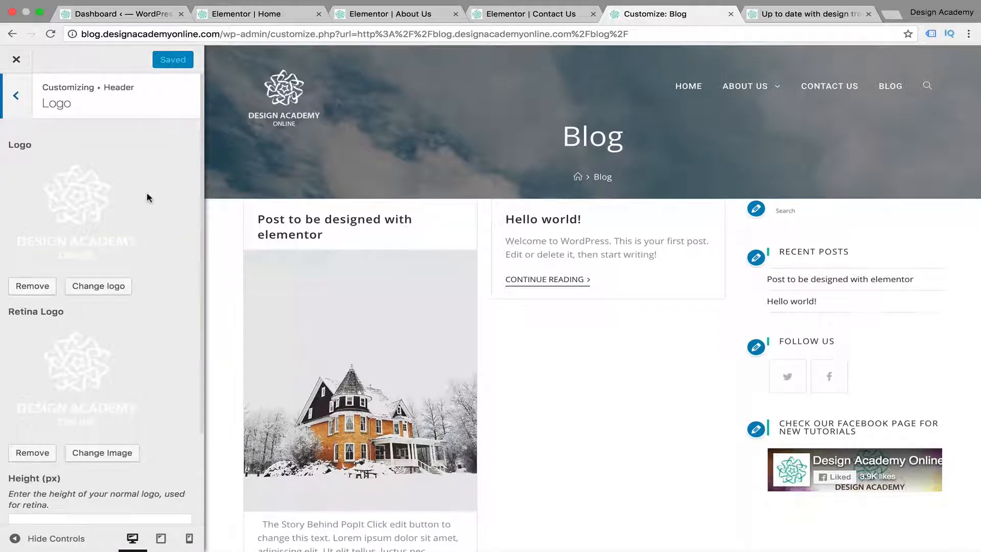
scroll(47, 460, "down", 3)
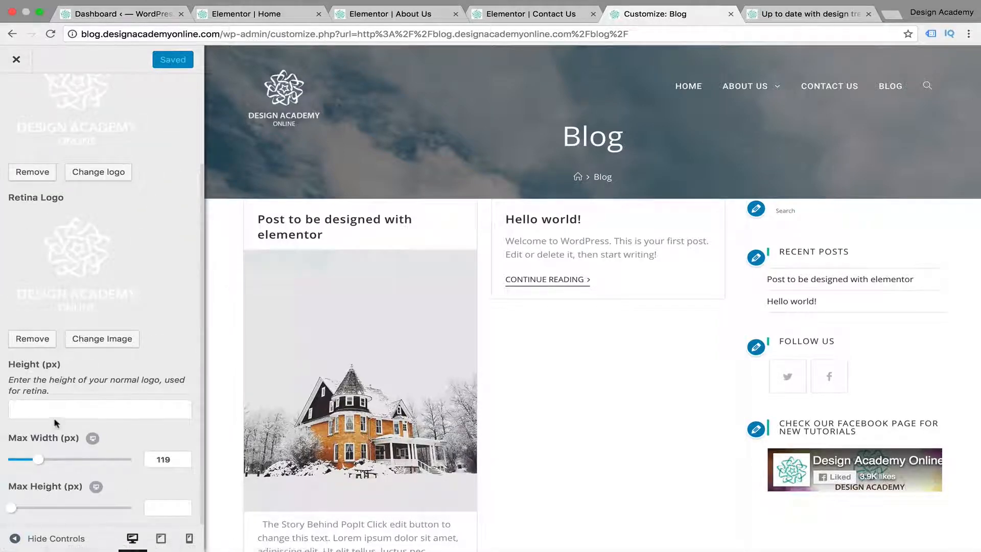
Set the mobile logo's maximum width to 97 px after trying 56 px and checking the desktop and tablet previews
left_click(187, 545)
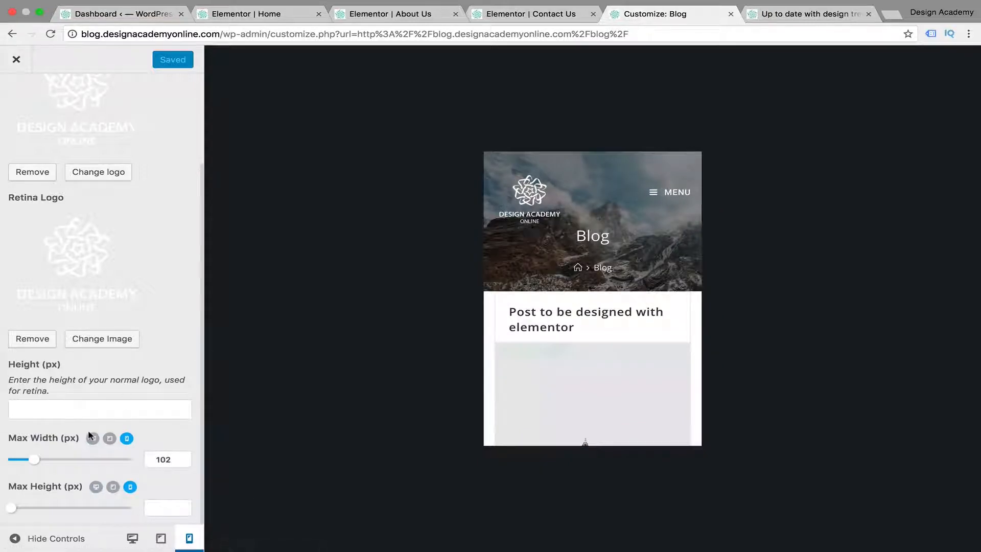
left_click_drag(34, 462, 20, 463)
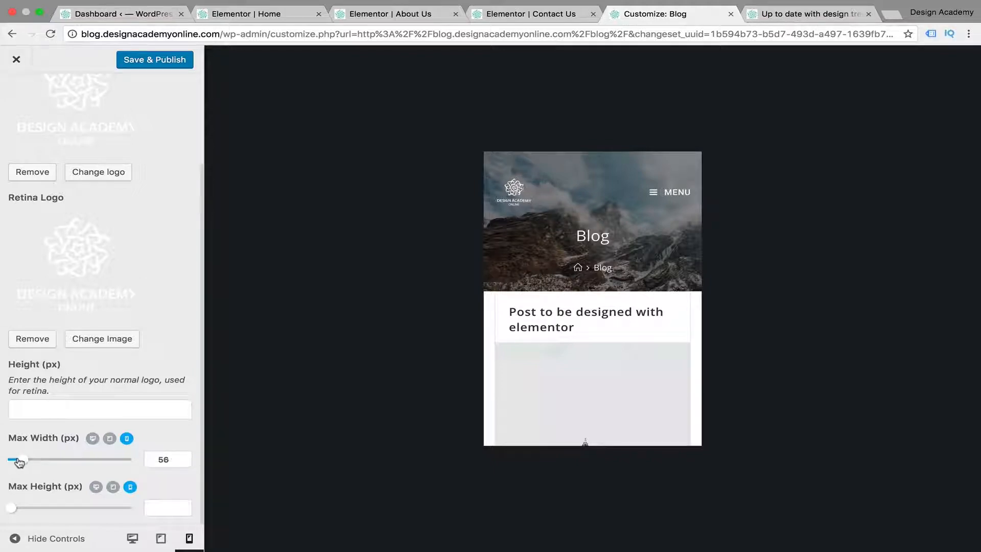
left_click(132, 537)
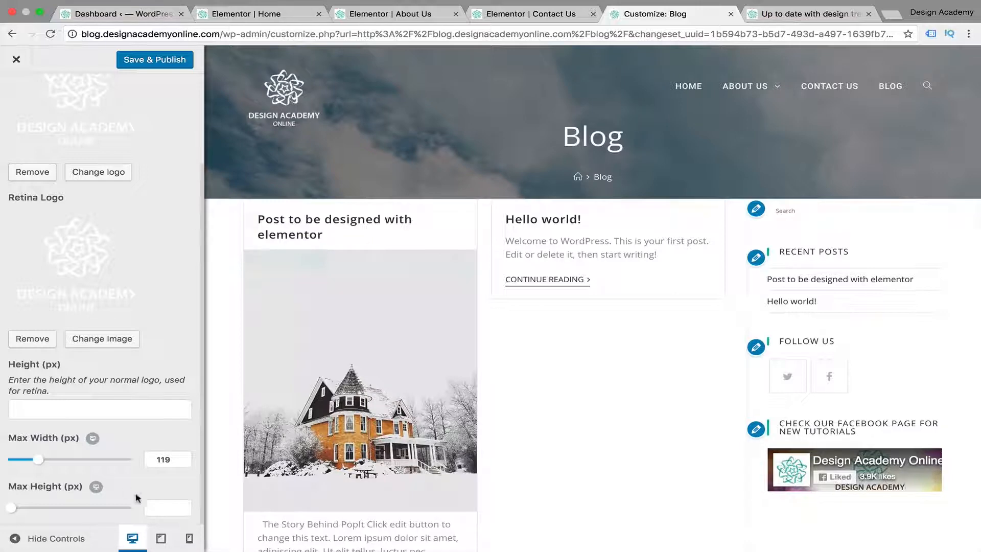
left_click(161, 539)
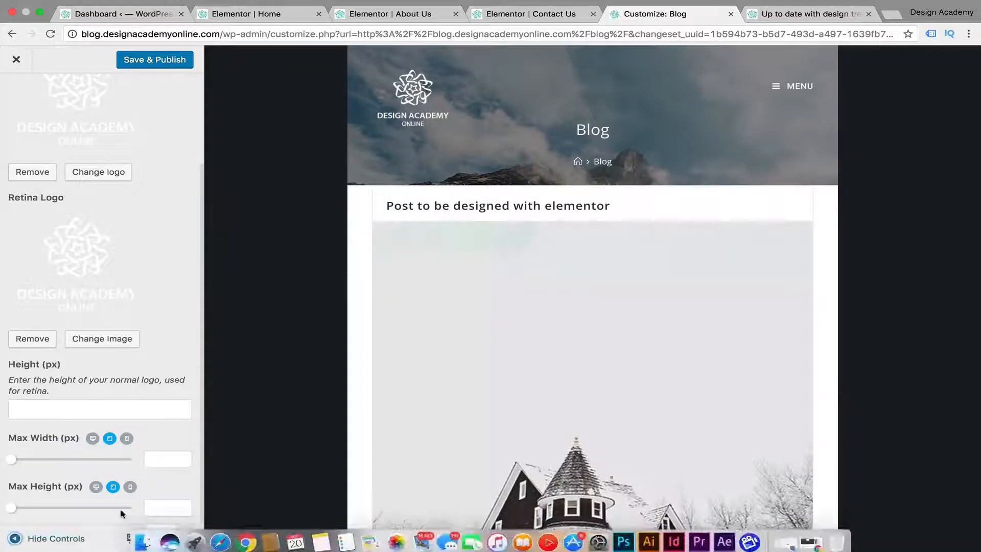
left_click(190, 538)
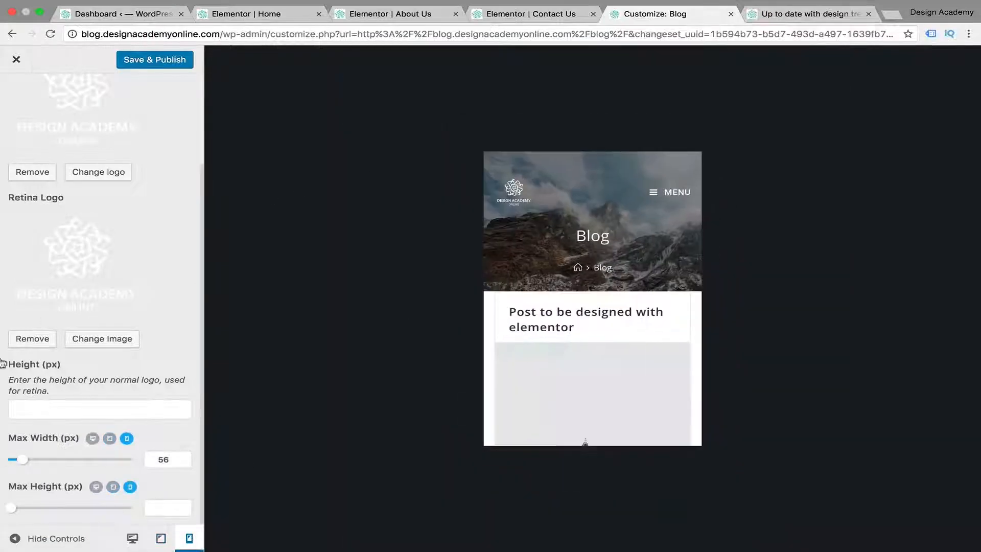
left_click_drag(23, 464, 33, 464)
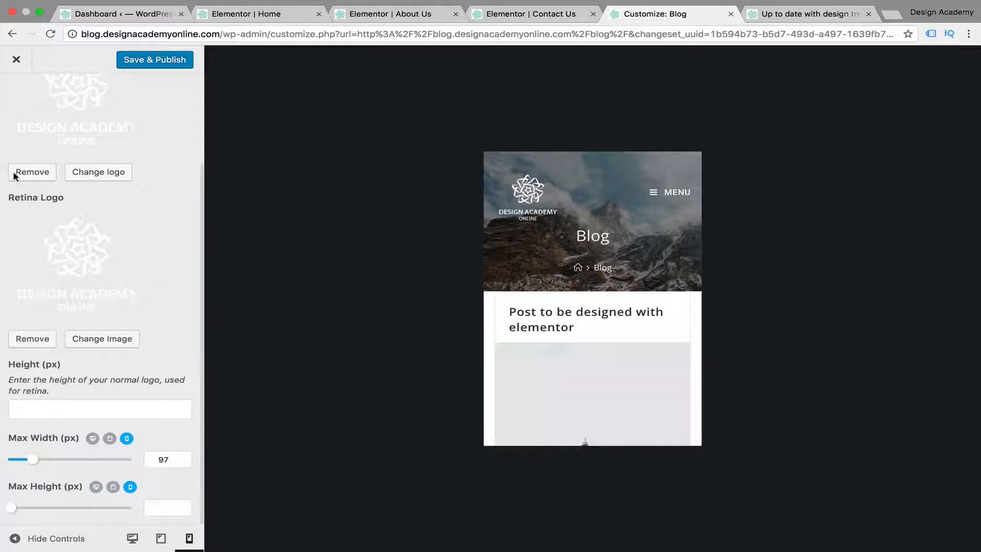
Leave the logo settings and open the header's Mobile Menu settings
left_click(69, 197)
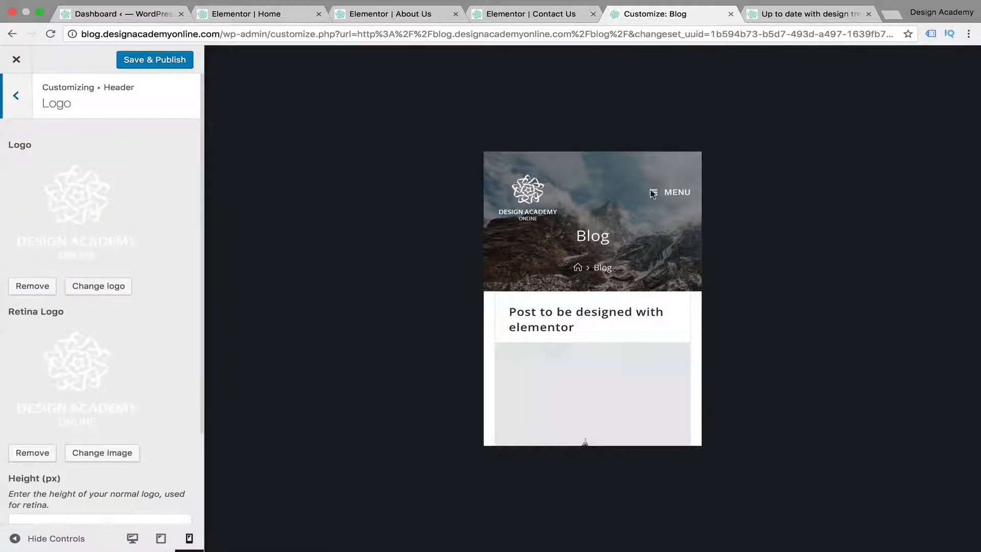
left_click(25, 112)
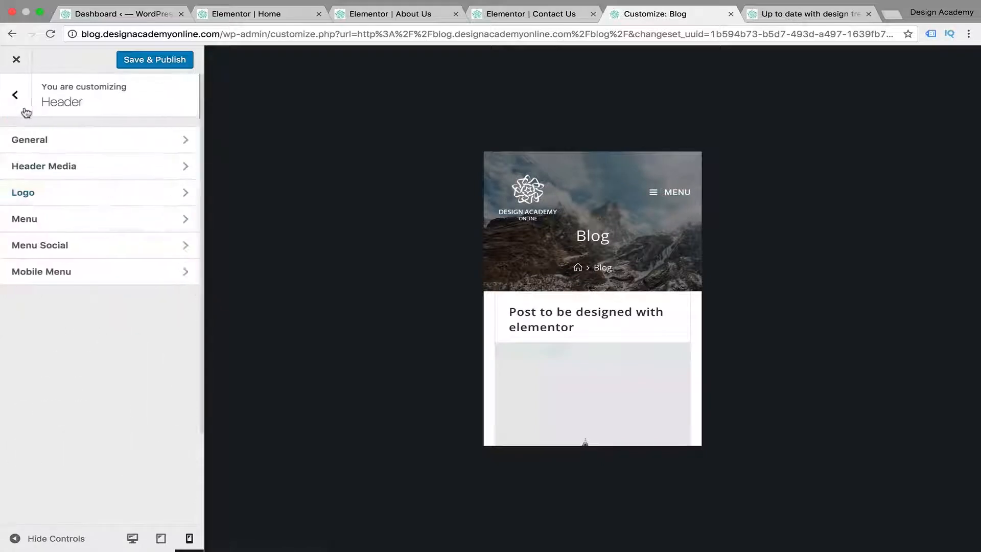
left_click(104, 280)
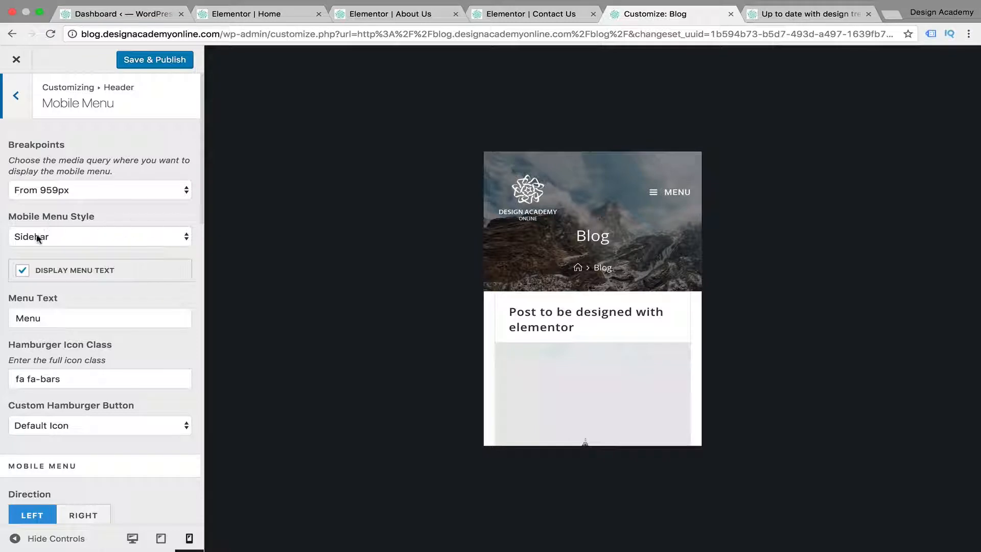
Try the Drop Down mobile menu style and open the menu in the phone preview
left_click(184, 242)
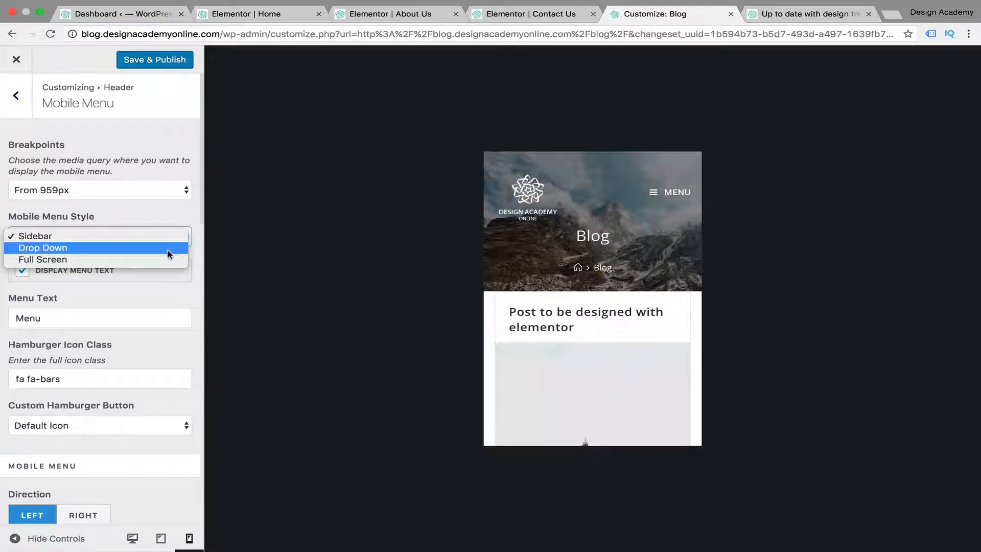
left_click(169, 248)
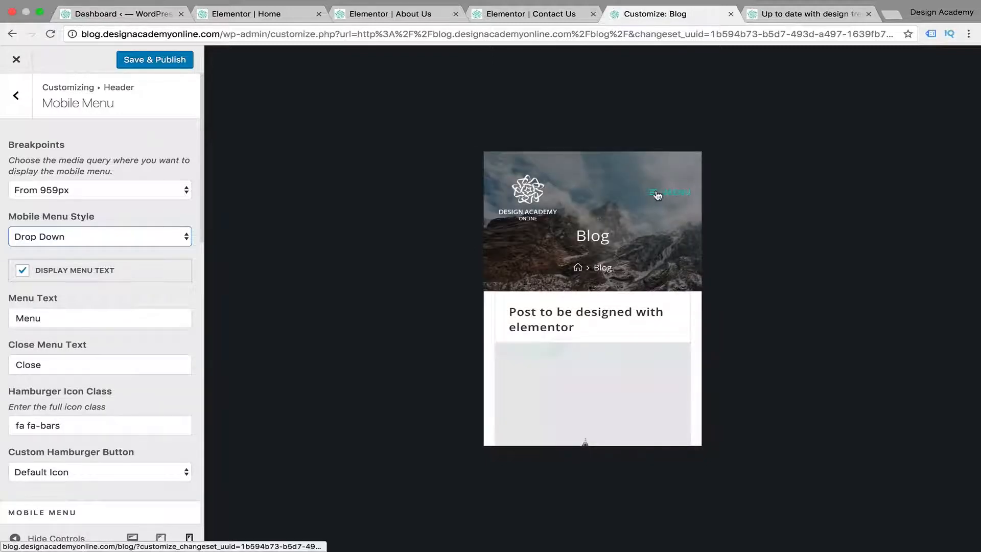
left_click(658, 195)
left_click(658, 195)
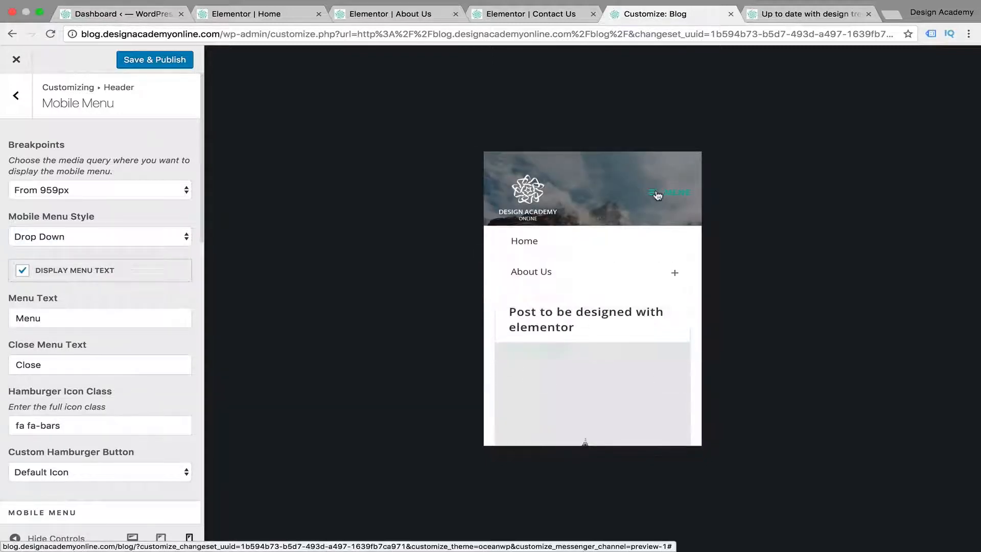
Try the Full Screen mobile menu style, then open and close the menu in the phone preview
left_click(184, 237)
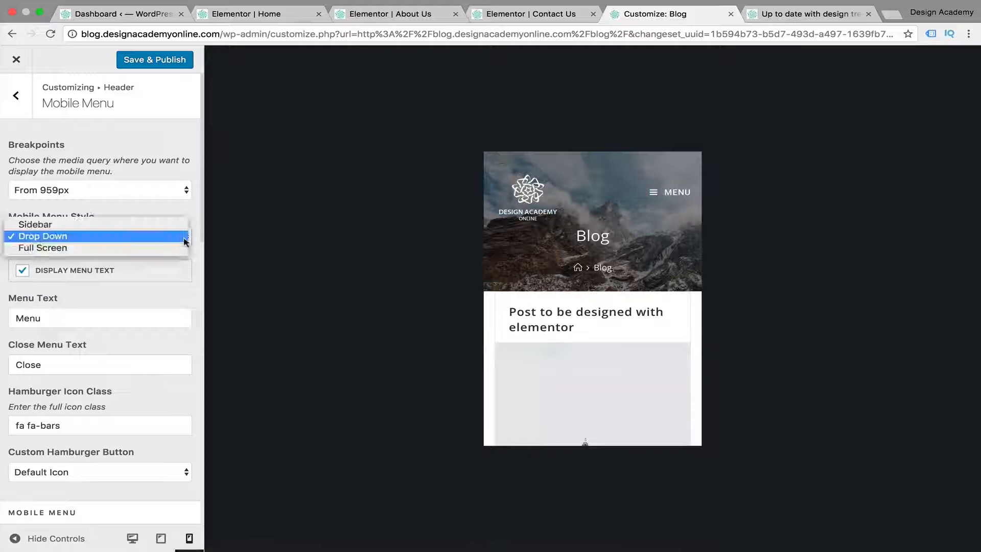
left_click(150, 248)
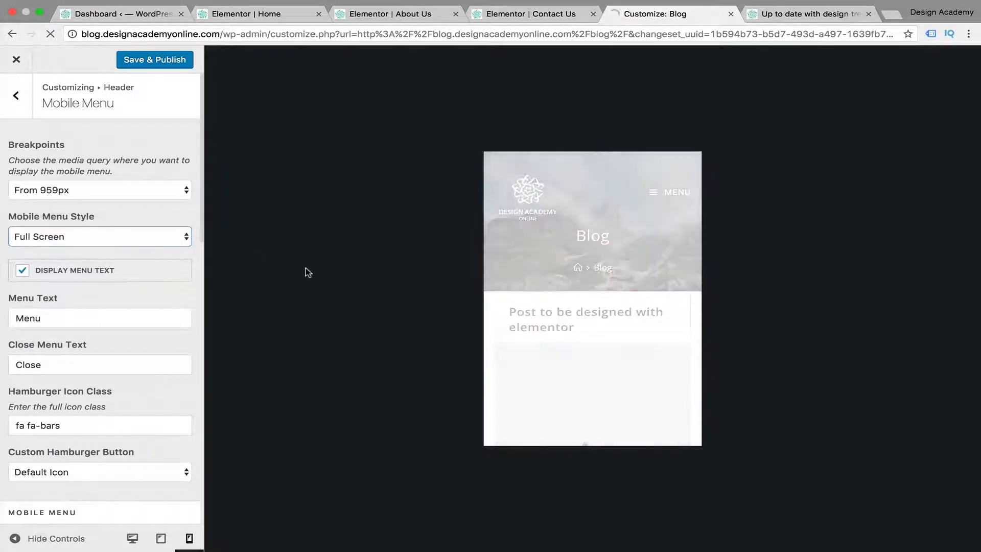
left_click(657, 197)
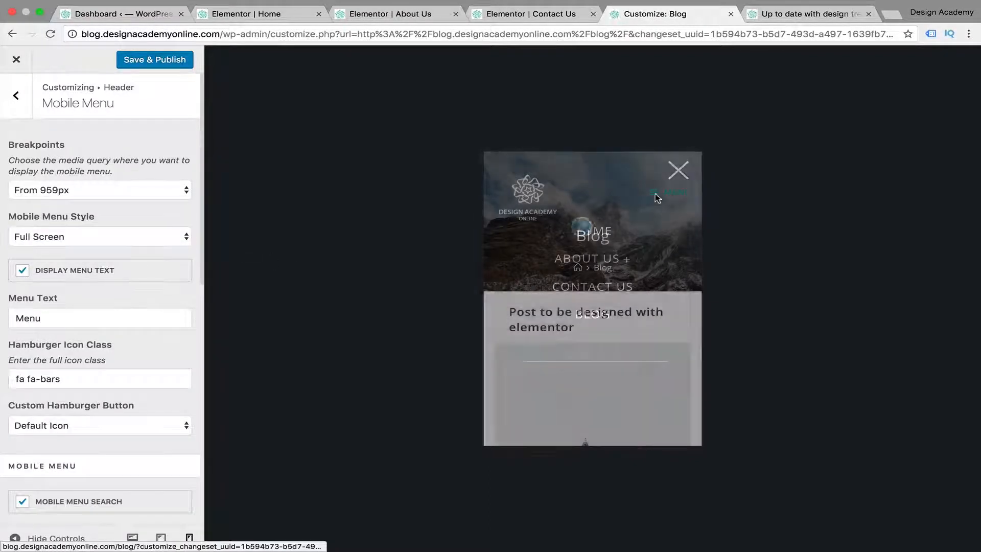
left_click(676, 170)
Set the mobile menu style to Sidebar and test opening and closing the menu in the phone preview
left_click(183, 241)
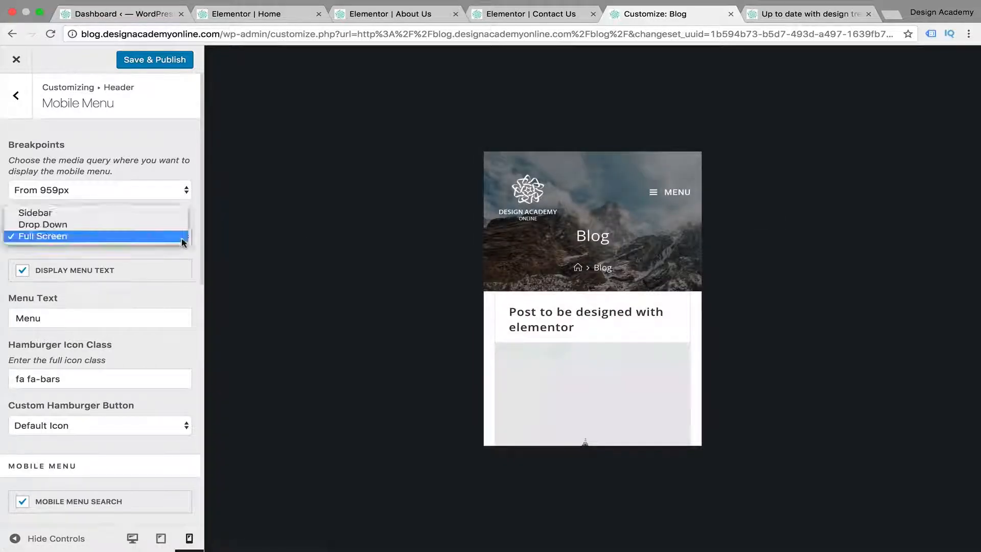
left_click(124, 217)
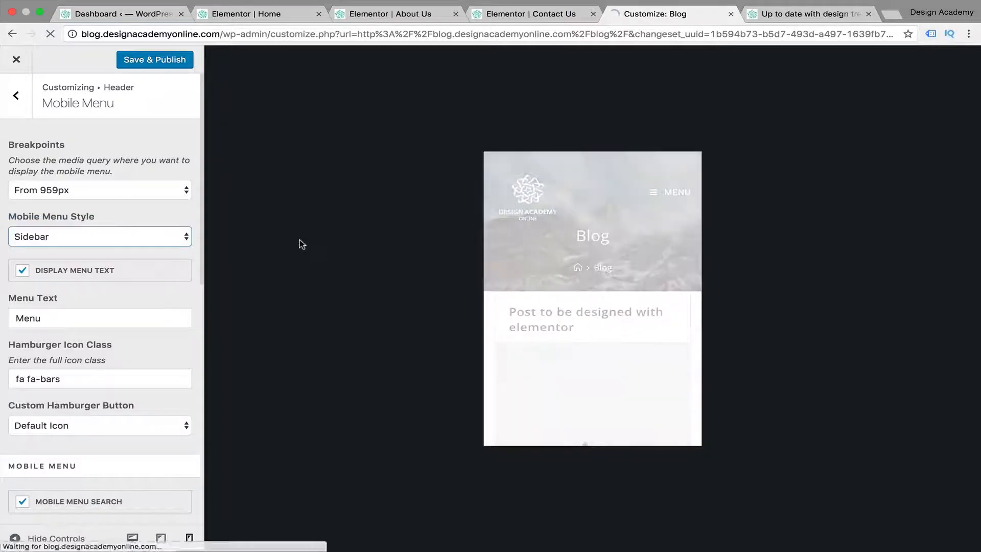
left_click(673, 194)
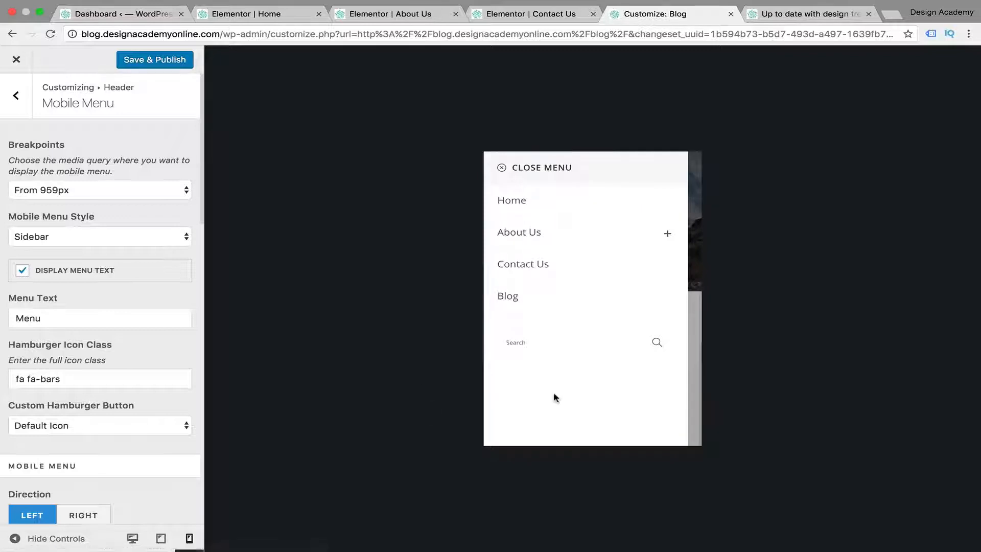
left_click(501, 168)
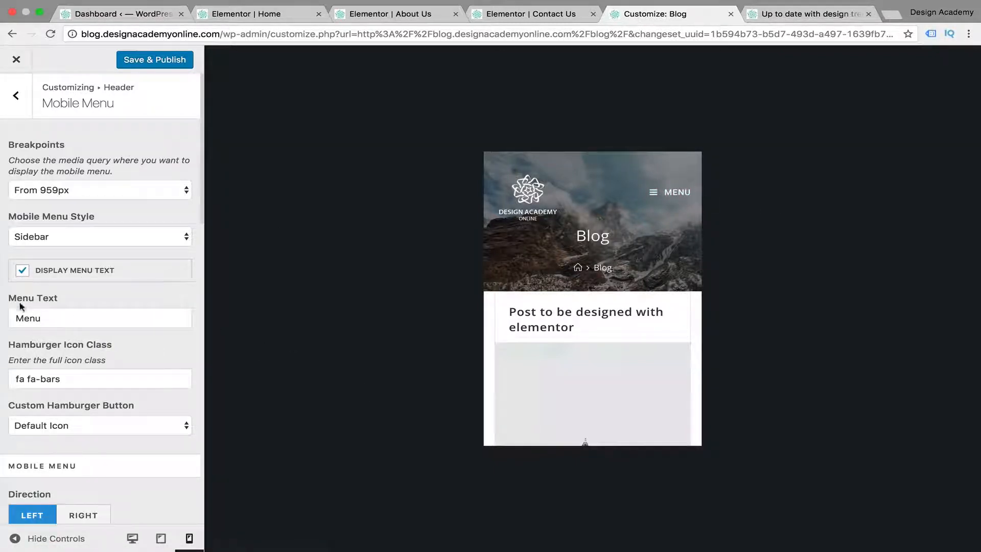
Review the remaining mobile menu options, including direction, displace, close button, dropdown target and menu search
scroll(160, 344, "down", 3)
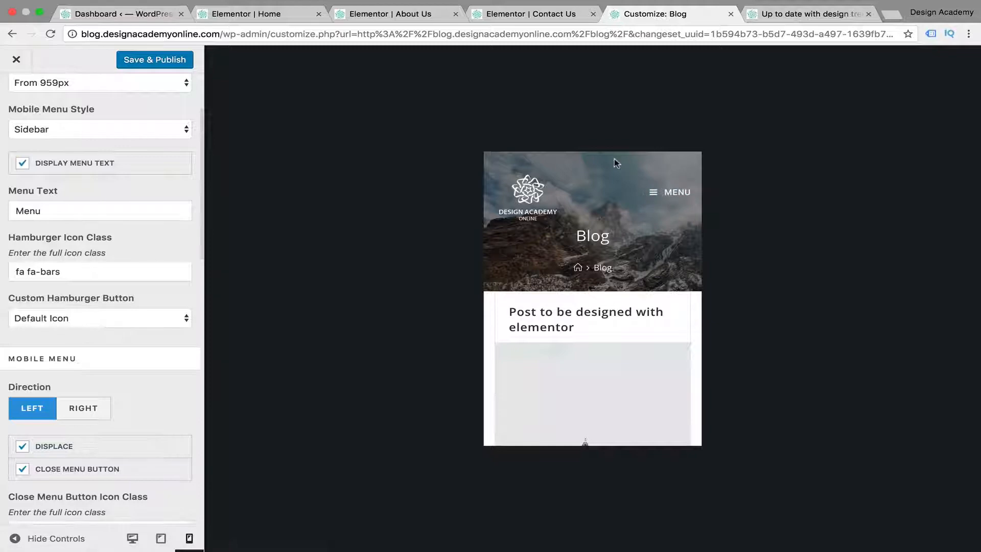
left_click(233, 21)
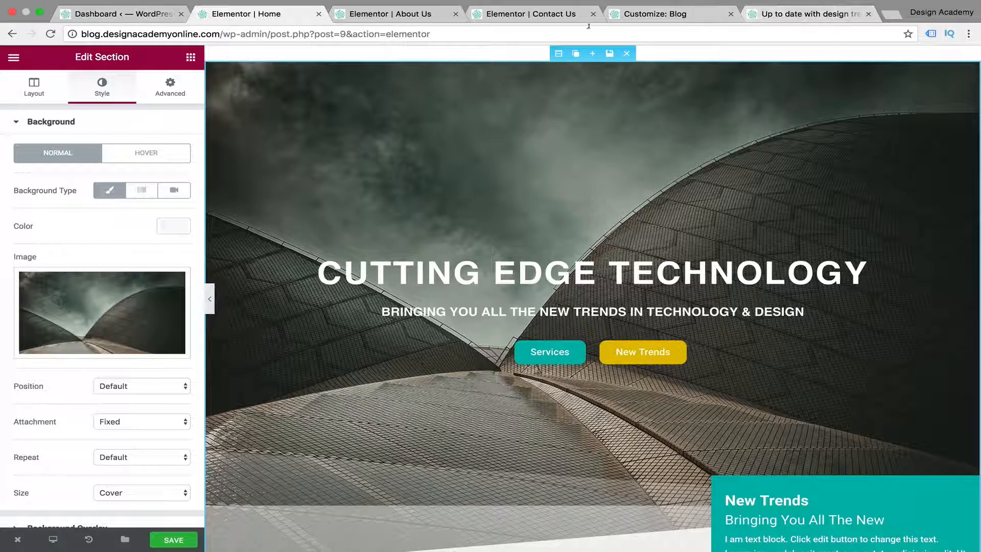
left_click(661, 16)
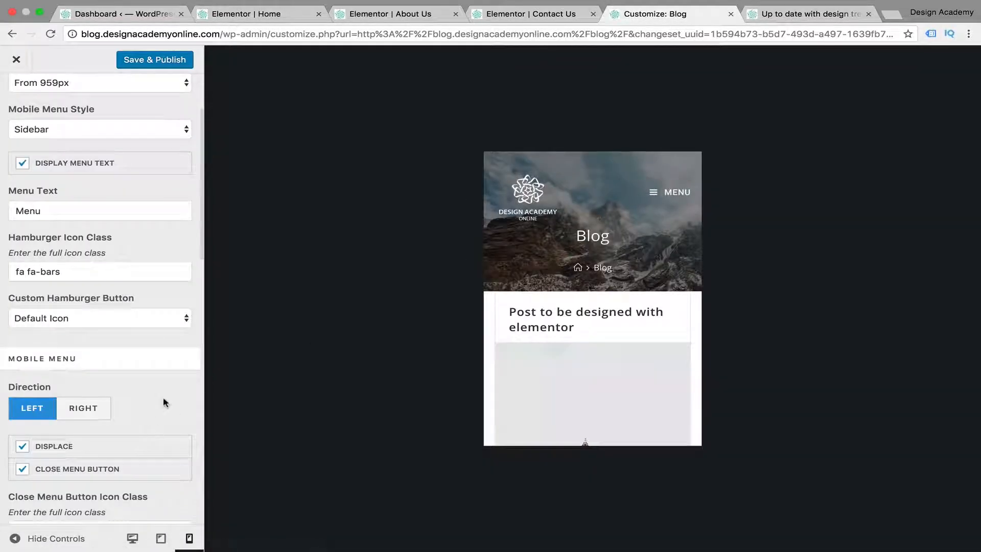
scroll(164, 403, "down", 2)
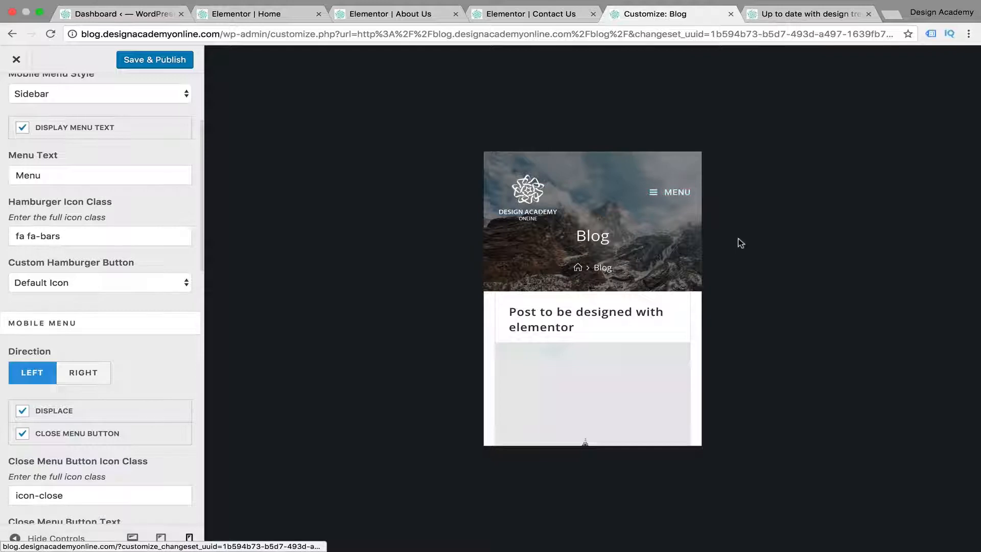
mouse_move(270, 544)
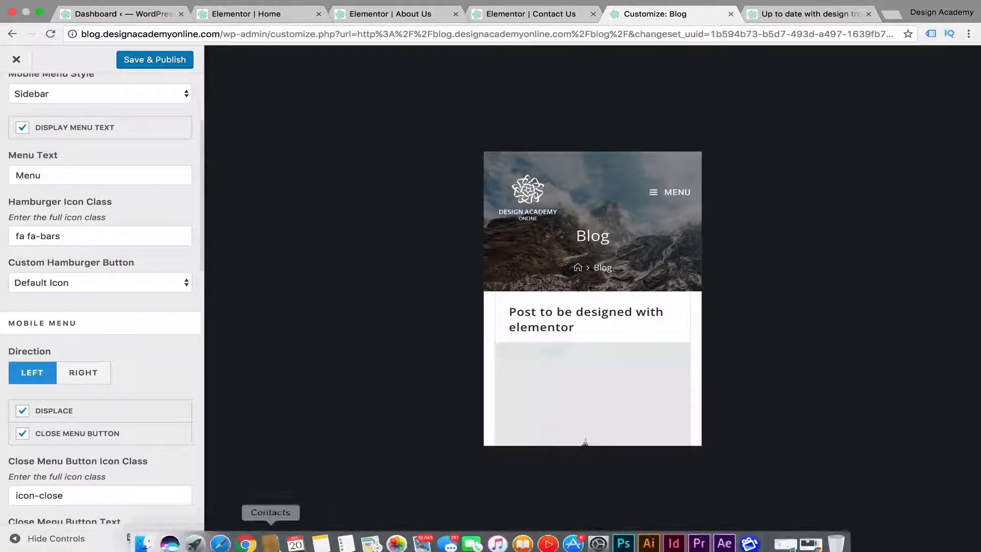
scroll(152, 335, "up", 3)
scroll(151, 373, "down", 3)
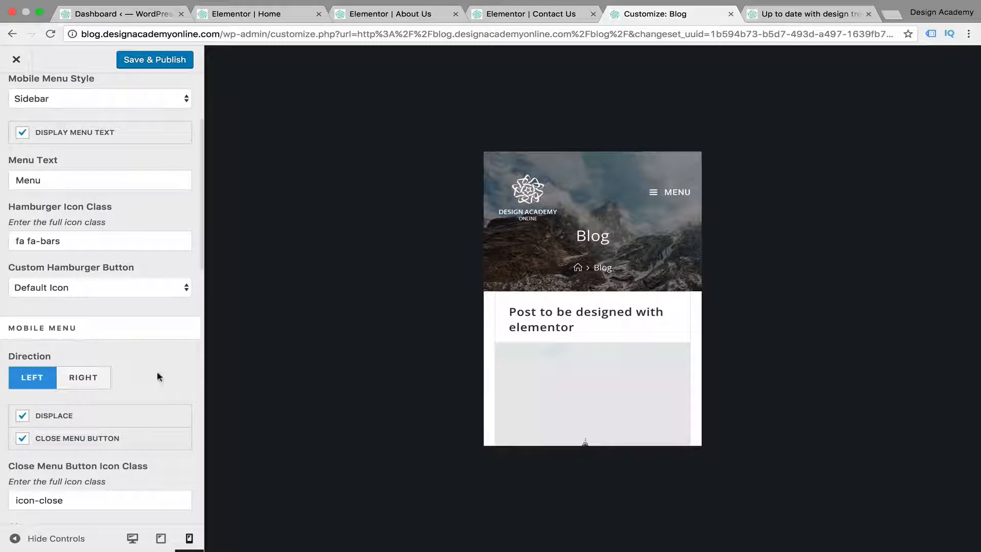
scroll(156, 355, "down", 3)
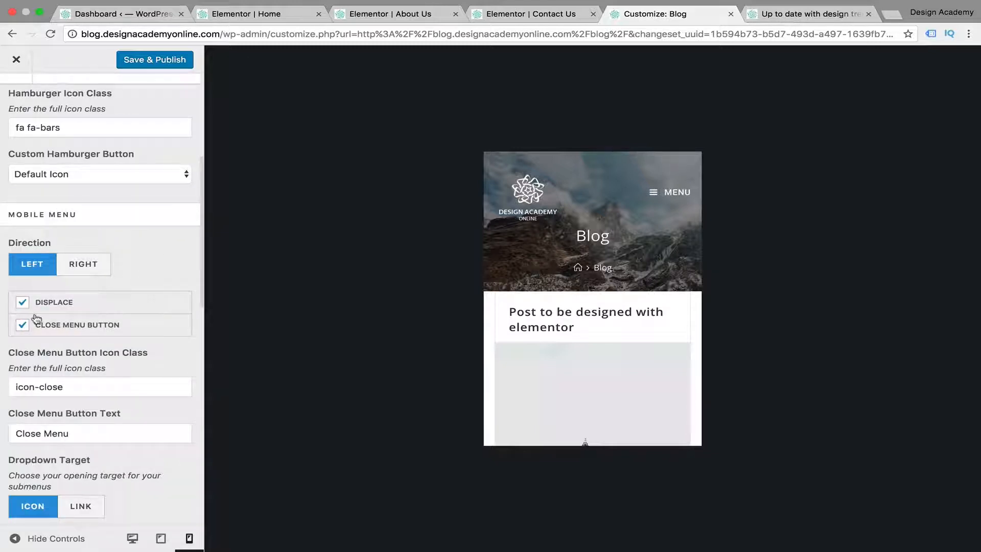
scroll(102, 356, "down", 2)
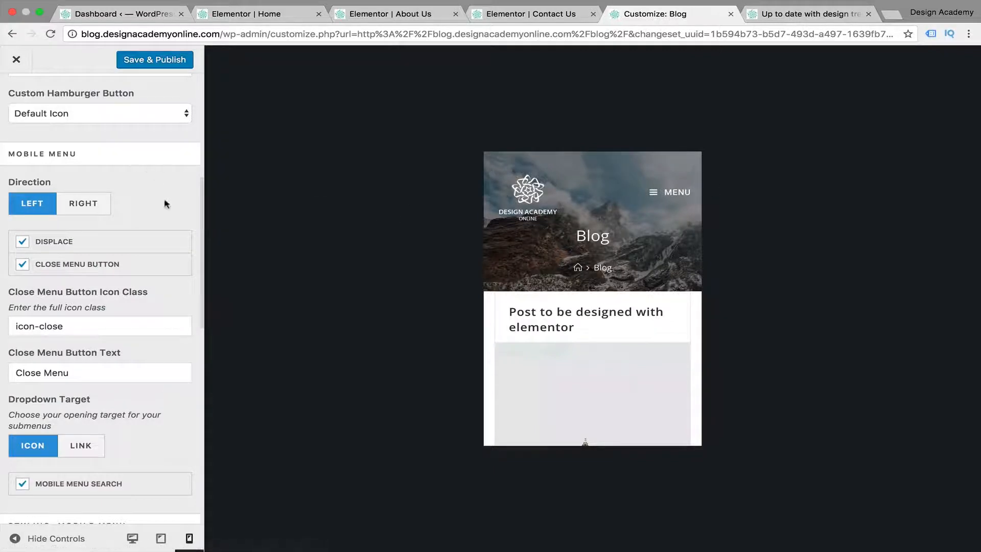
scroll(169, 219, "up", 6)
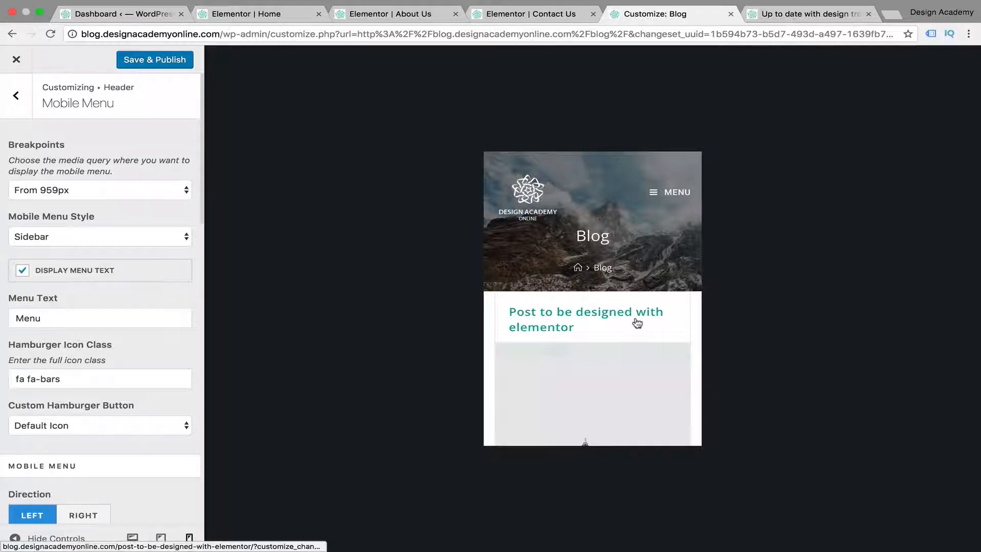
Inspect the blog page's phone preview down to the footer widgets and Instagram gallery
scroll(638, 323, "down", 20)
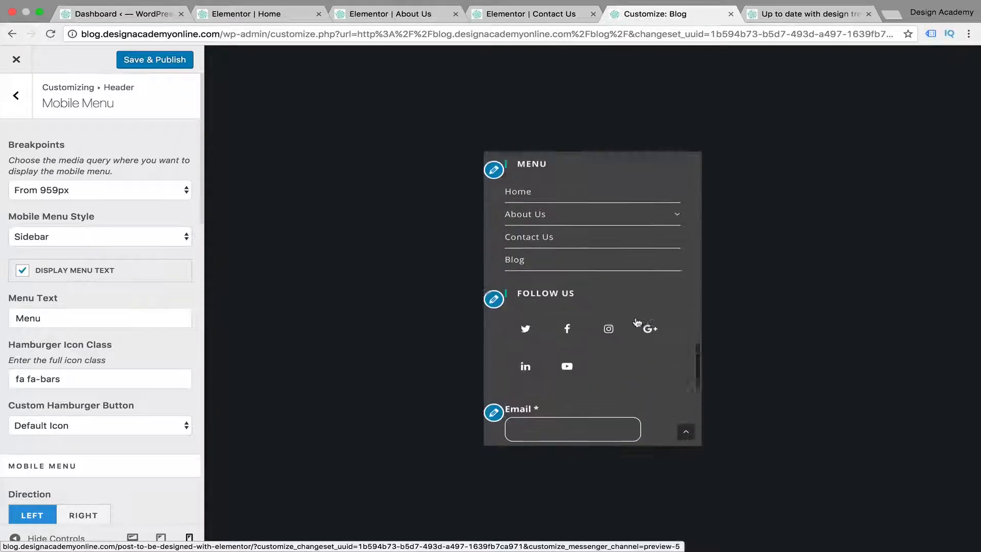
scroll(637, 323, "up", 3)
scroll(657, 362, "down", 9)
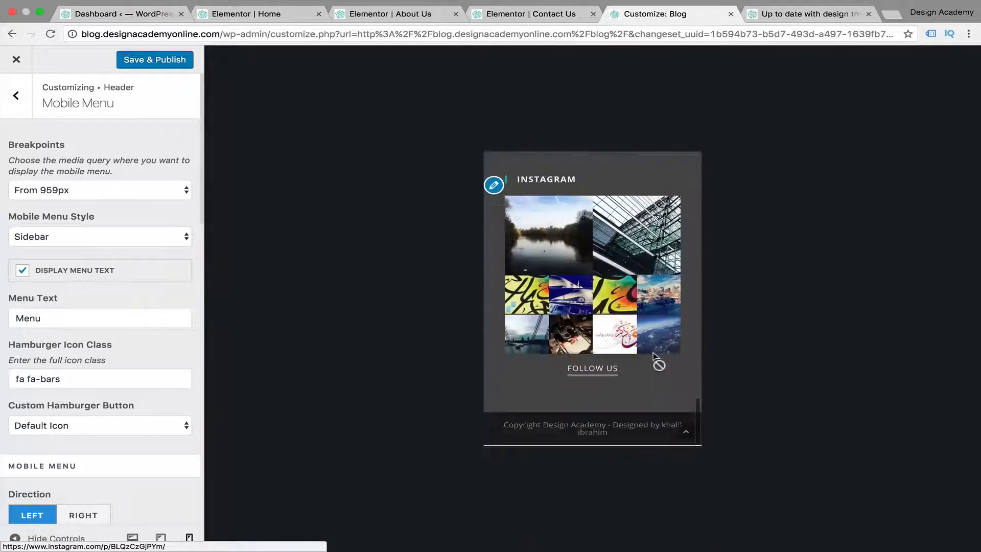
Switch to the Home page in Elementor and show it in the Tablet preview for 768px
scroll(657, 360, "up", 15)
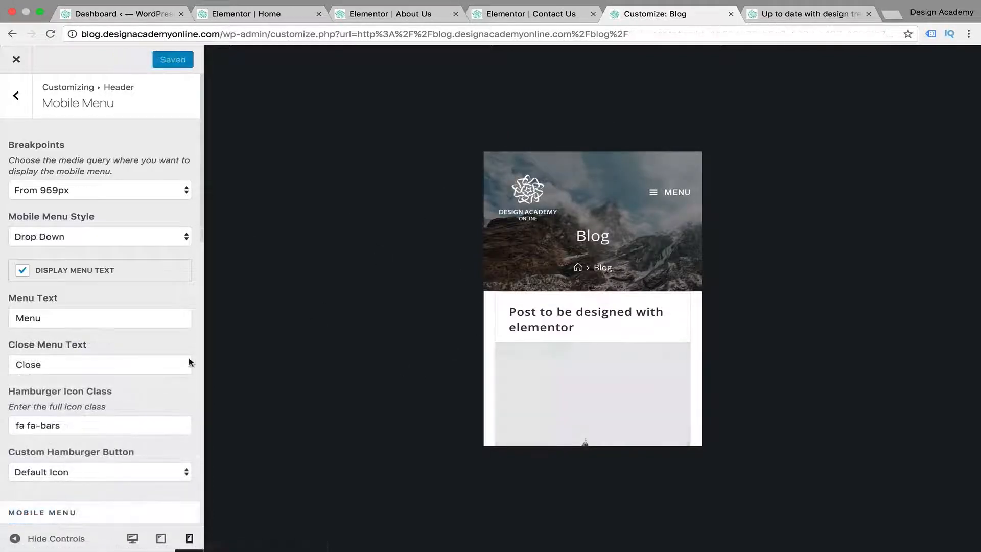
left_click(260, 18)
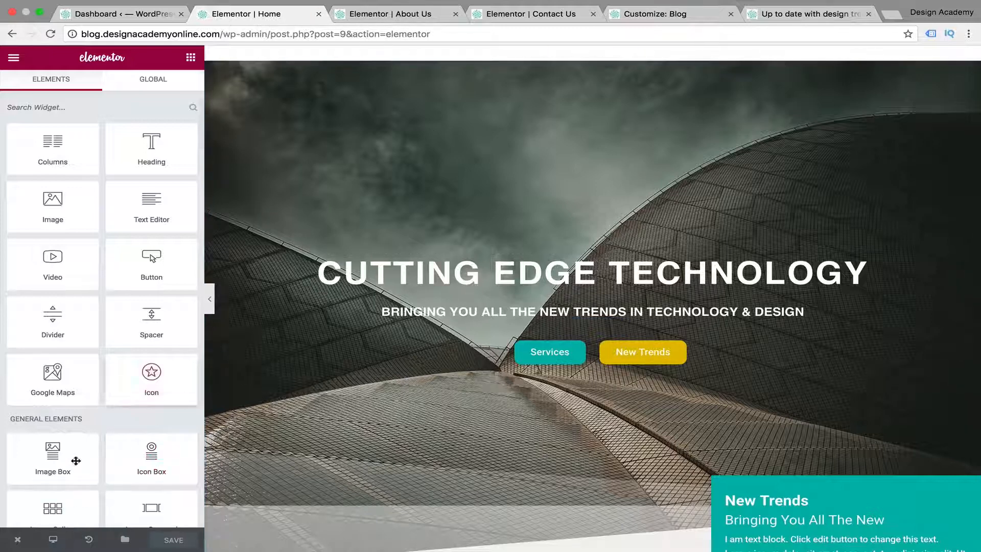
left_click(54, 540)
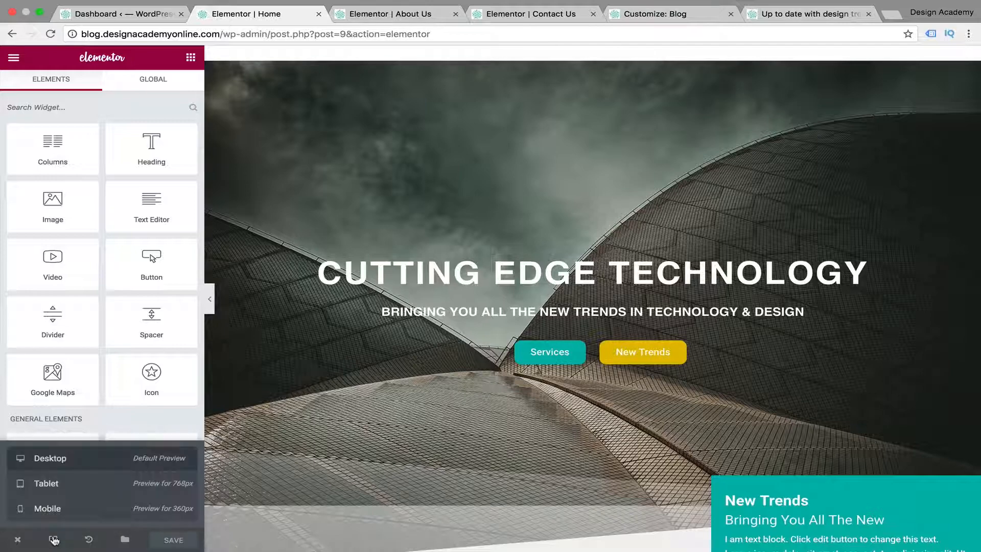
left_click(77, 485)
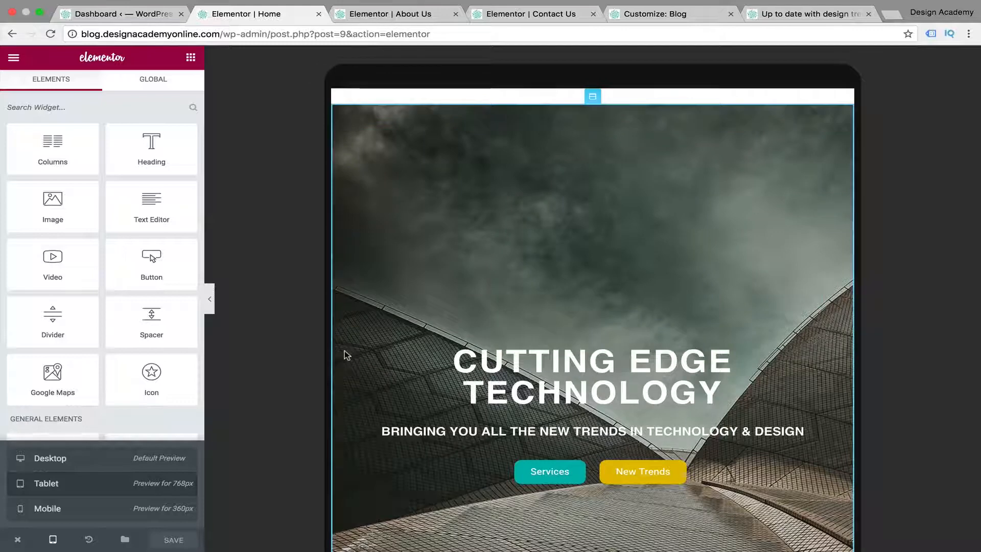
Set the tablet line height of the "Cutting Edge Technology" heading to 74 px and its letter spacing to 9.2
left_click(368, 364)
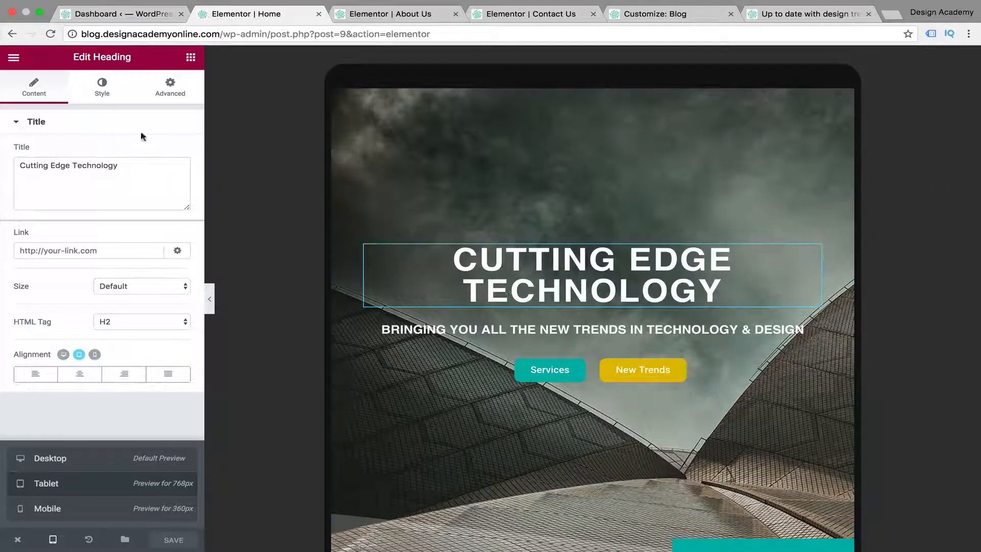
left_click(102, 95)
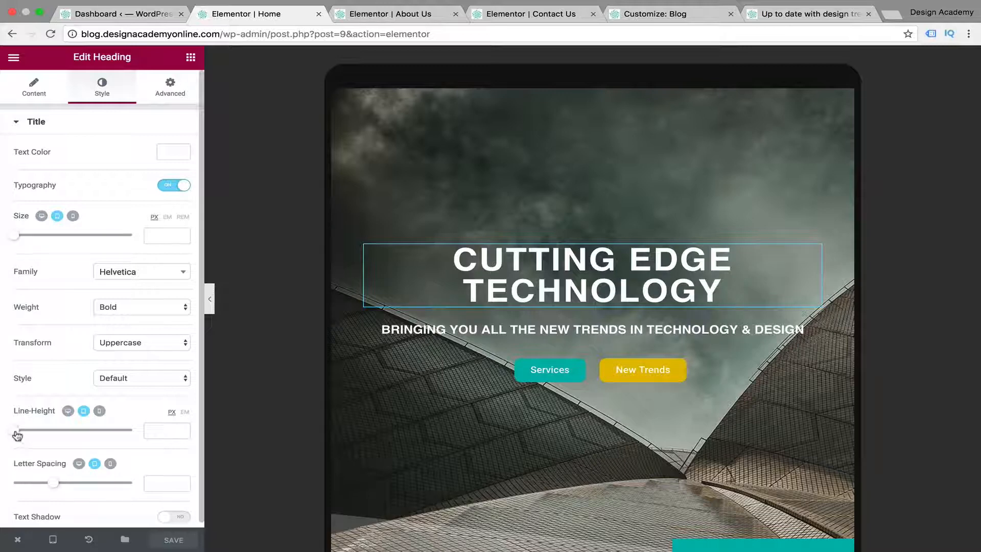
left_click_drag(18, 436, 99, 437)
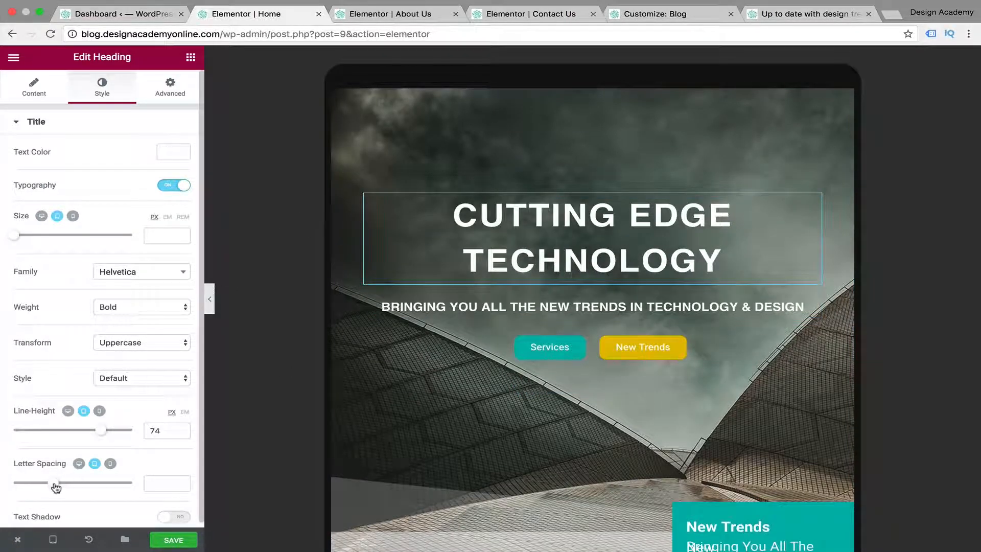
left_click_drag(56, 484, 126, 483)
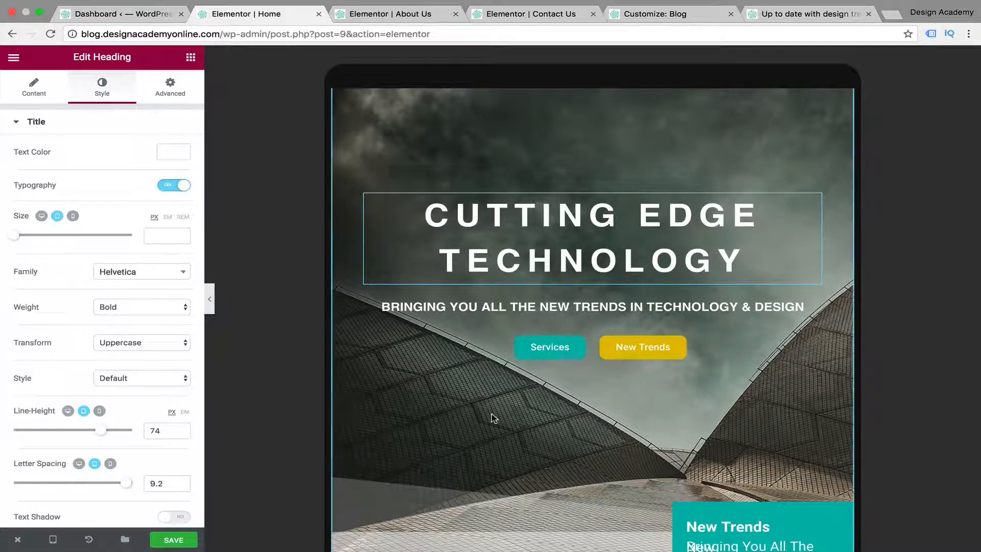
Set the tablet font size of the "Bringing you all the new trends in technology & design" text to 15 px
scroll(493, 418, "down", 2)
left_click(585, 267)
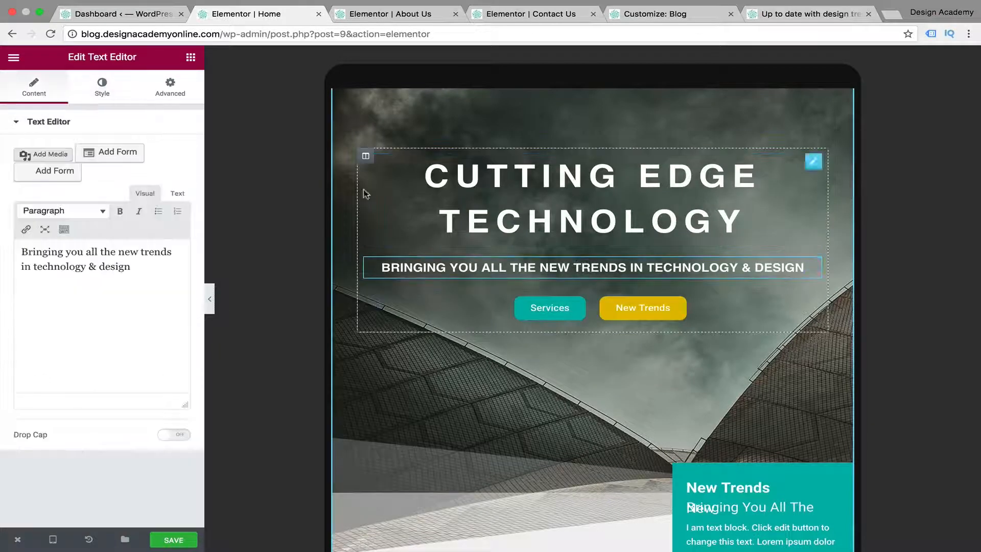
left_click(102, 87)
left_click(26, 296)
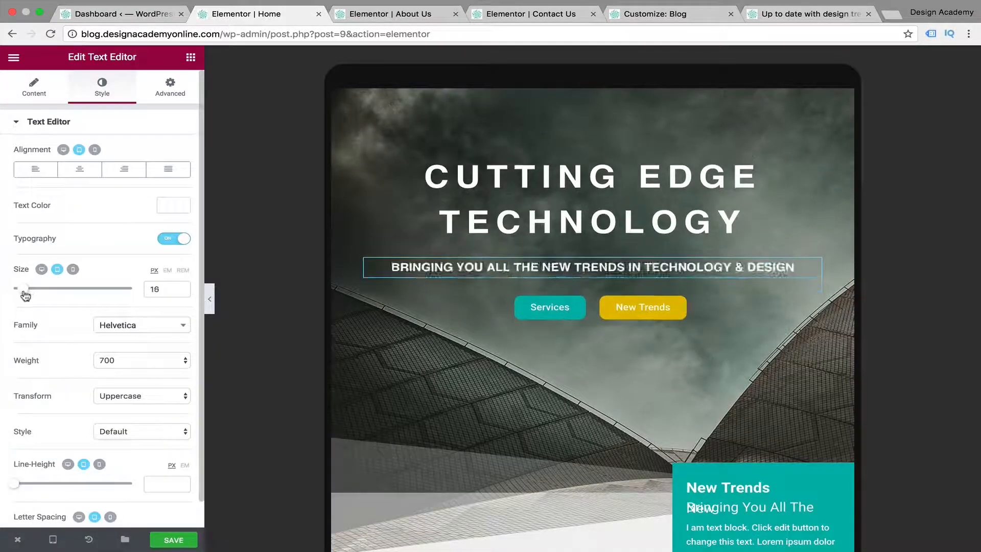
left_click_drag(25, 296, 22, 289)
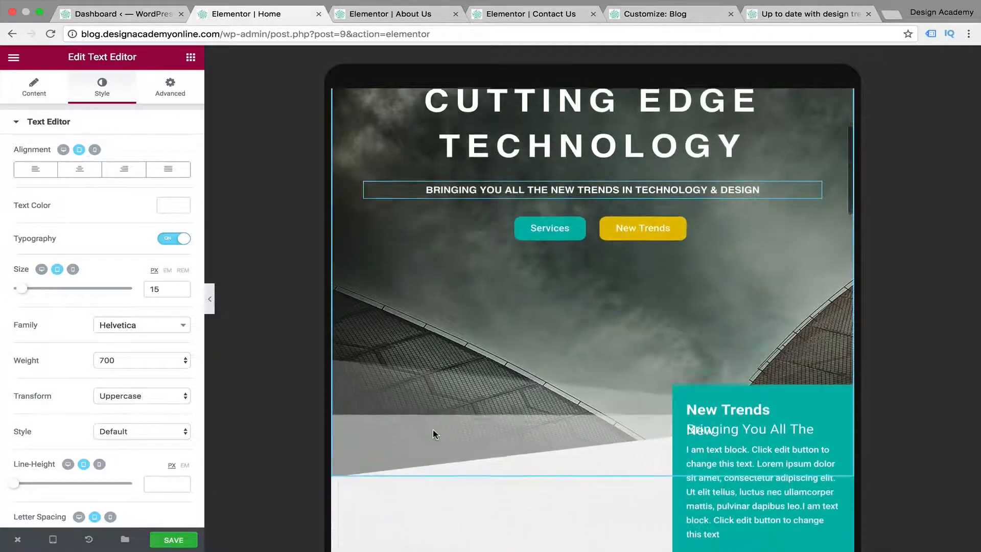
Set the tablet line height of the "Bringing you all the New" heading in the New Trends box to 26 px
scroll(434, 435, "down", 5)
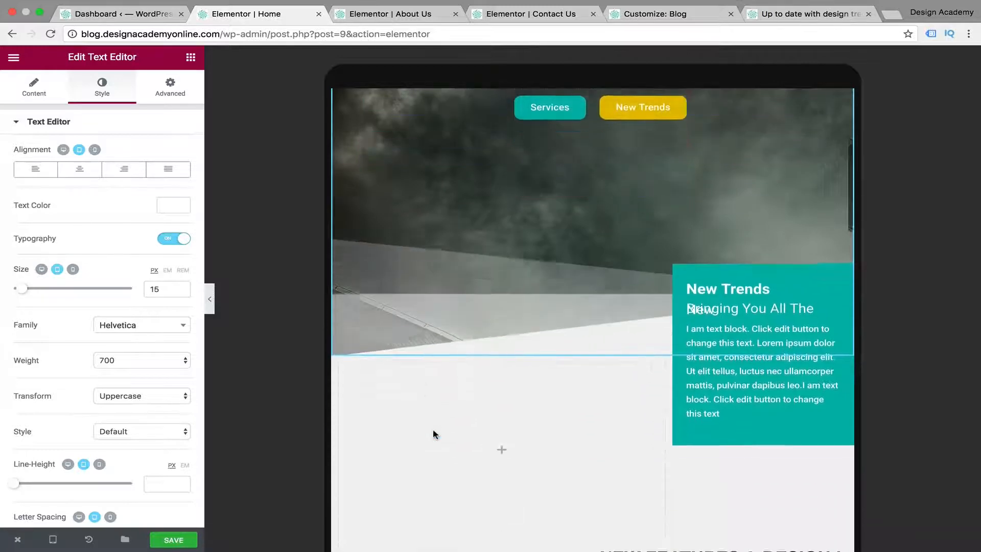
left_click(782, 289)
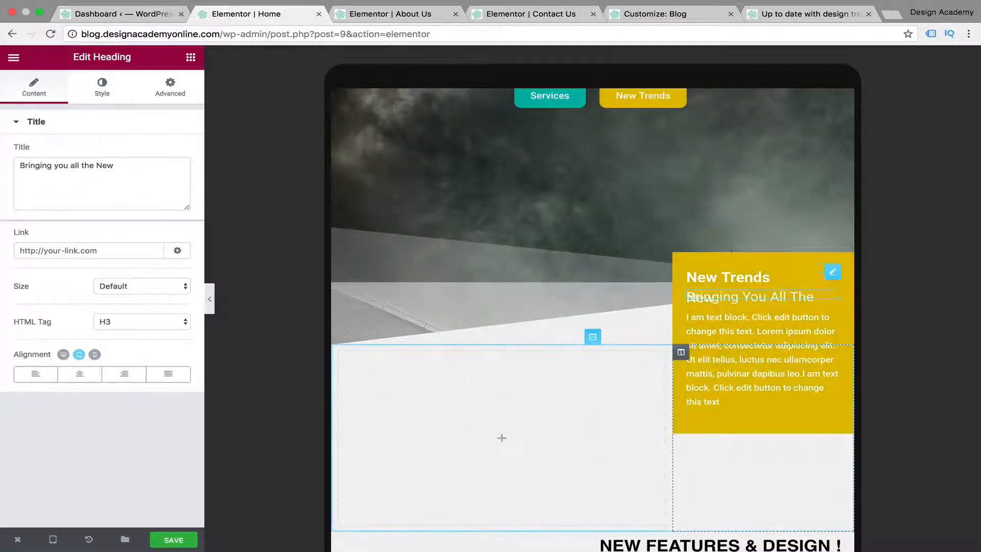
left_click(100, 95)
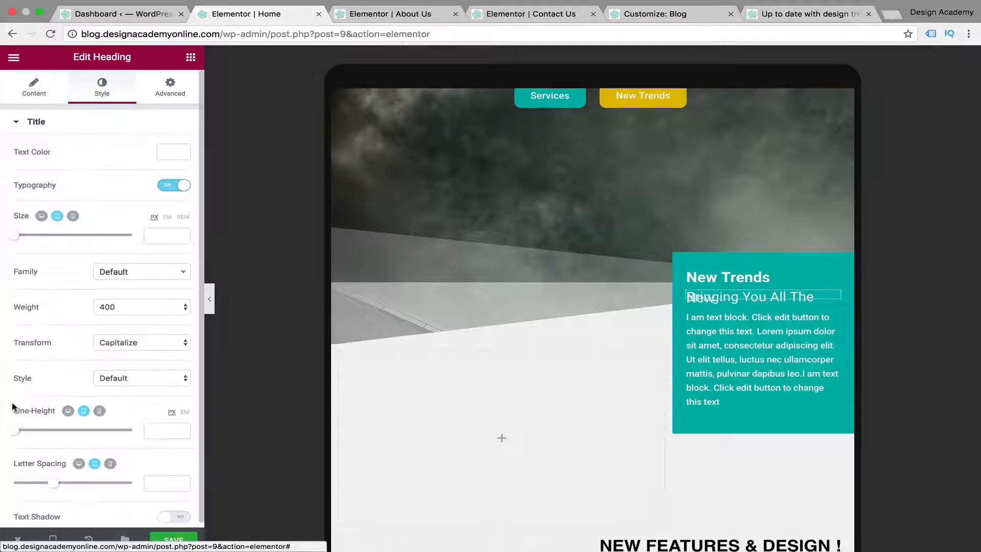
left_click_drag(18, 431, 47, 431)
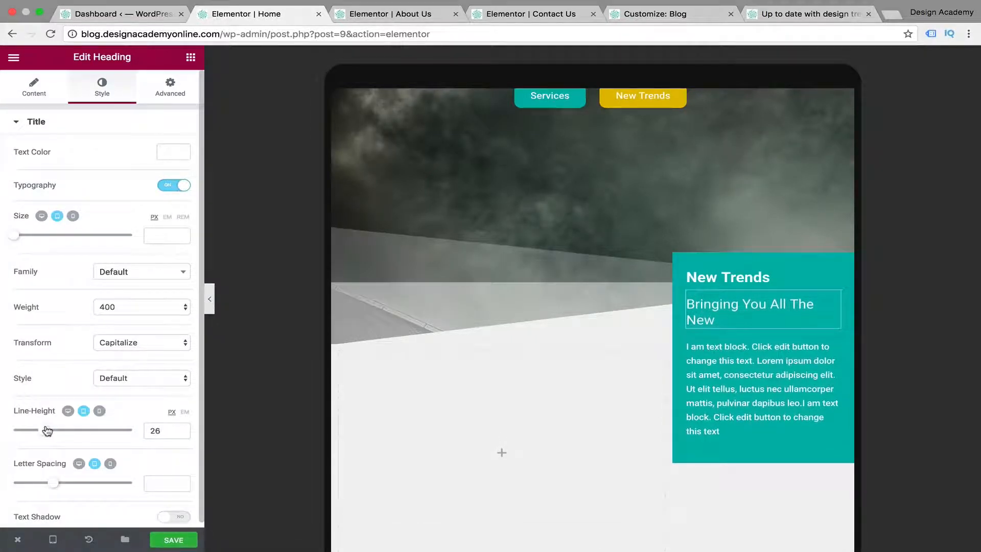
left_click(596, 416)
Set the tablet top margin of the "New Features & Design" section with the rose-gold phones to -70 px
scroll(596, 416, "down", 2)
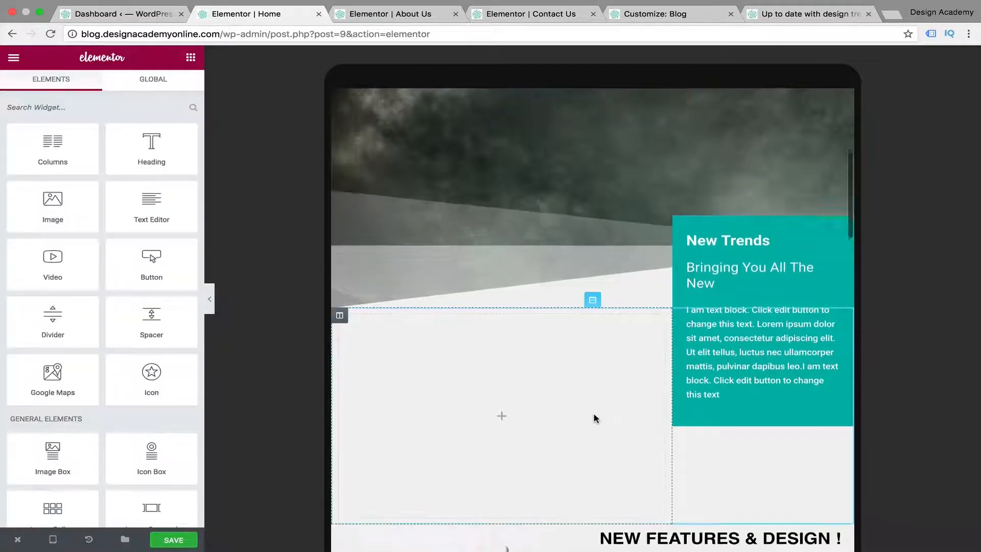
scroll(596, 418, "down", 3)
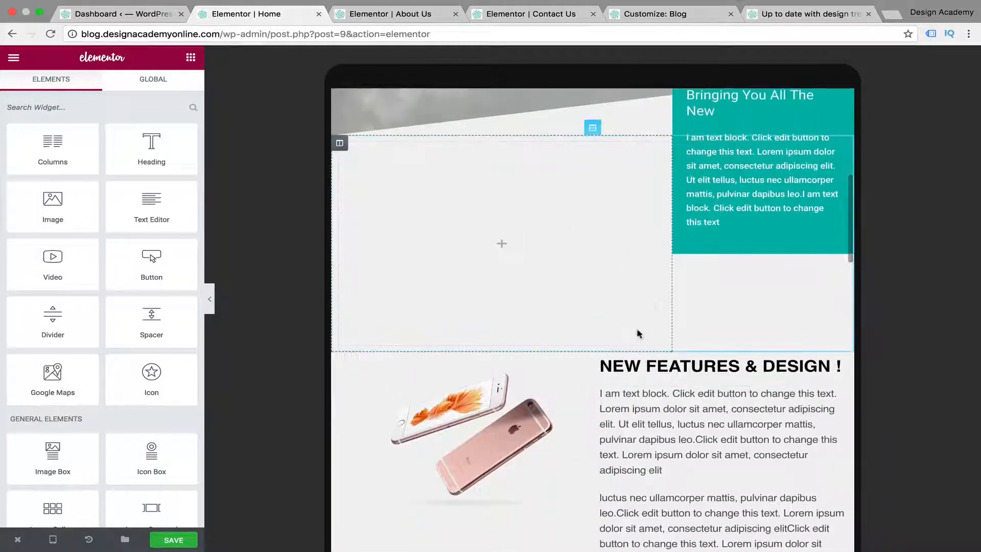
left_click(593, 346)
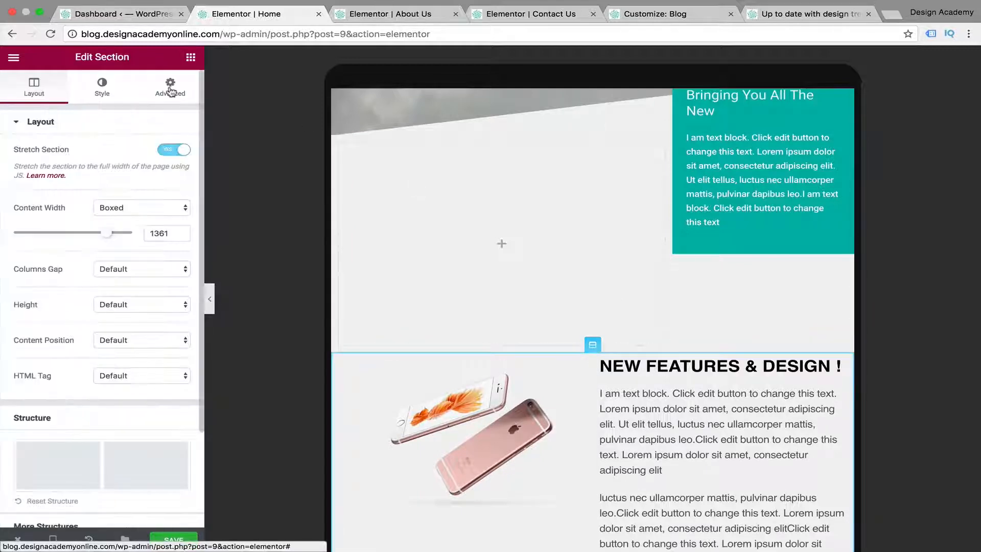
left_click(170, 87)
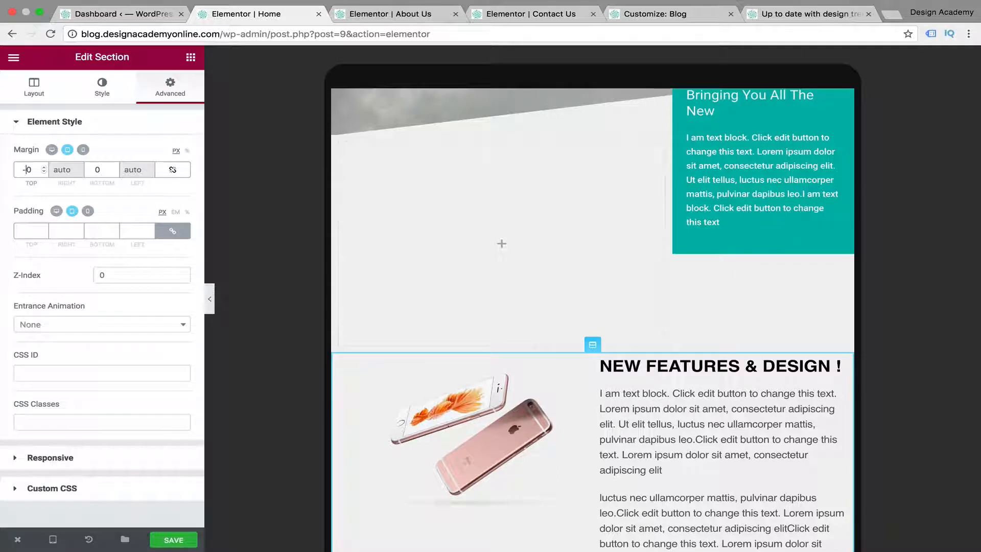
type("3")
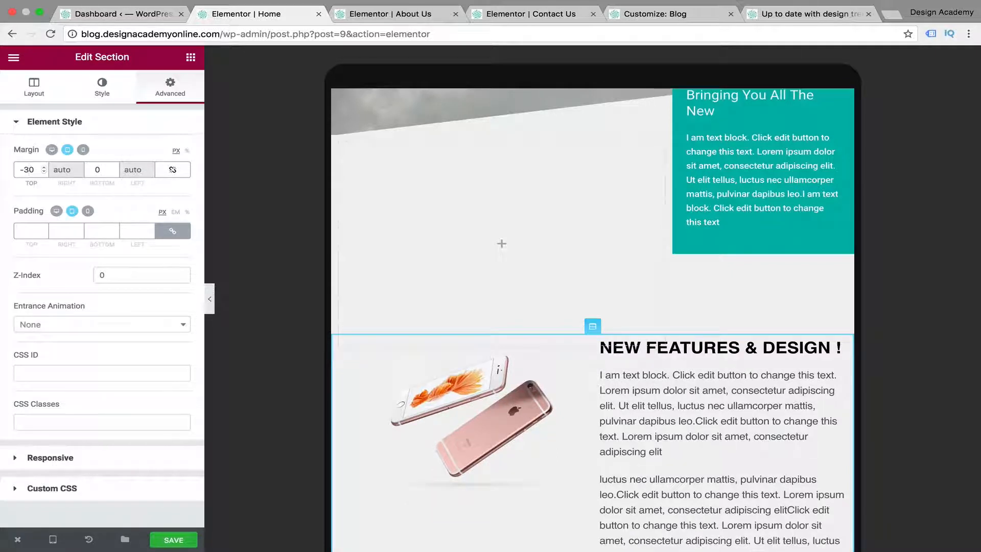
key("BackSpace")
type("7")
Unlink the tablet margins of the inner section with the icon boxes and laptop image, setting top to -70 px and bottom to 0
scroll(657, 361, "down", 5)
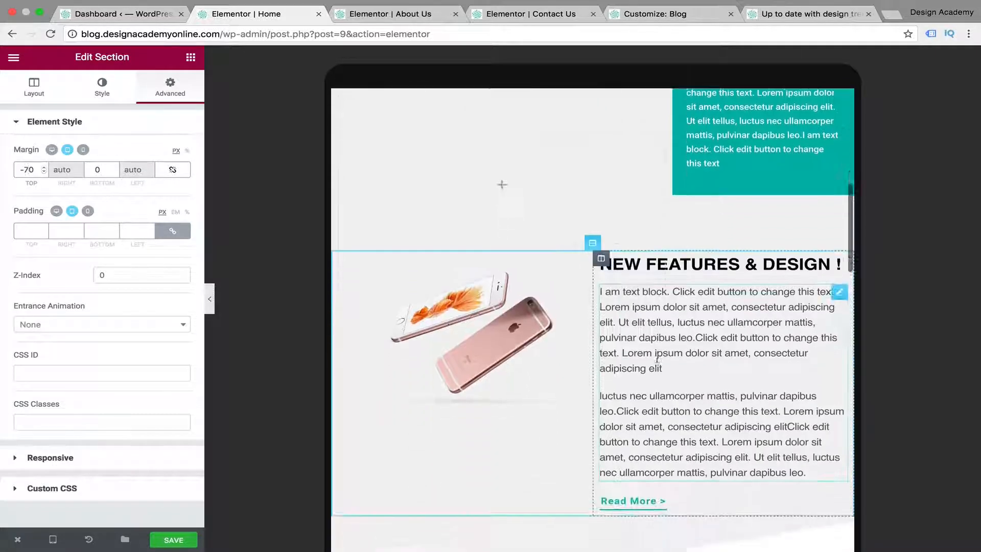
scroll(658, 361, "down", 5)
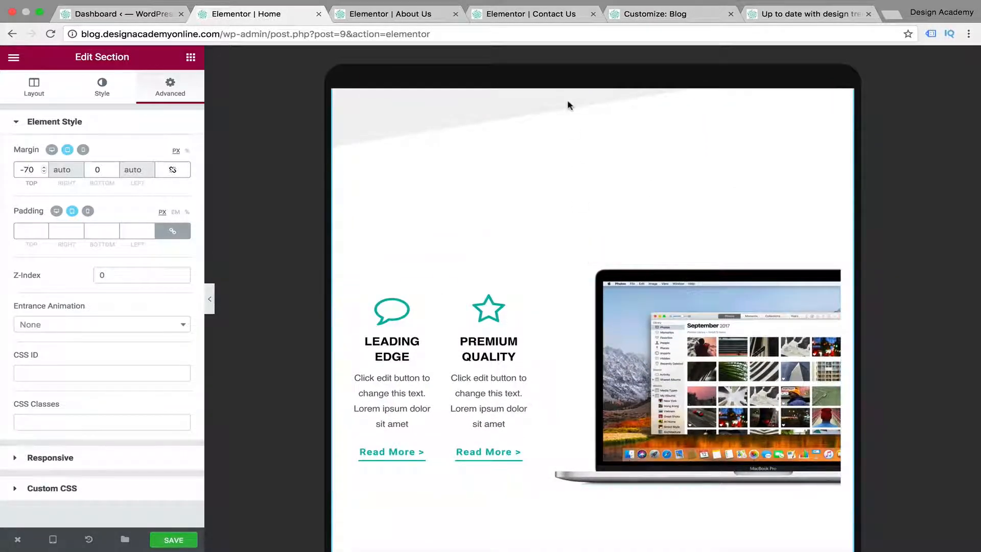
left_click(588, 249)
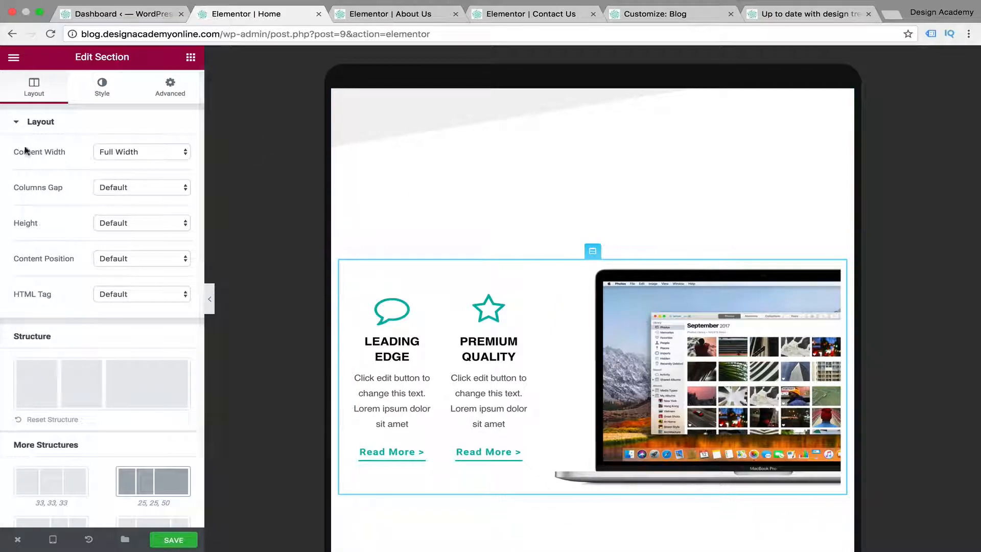
left_click(180, 96)
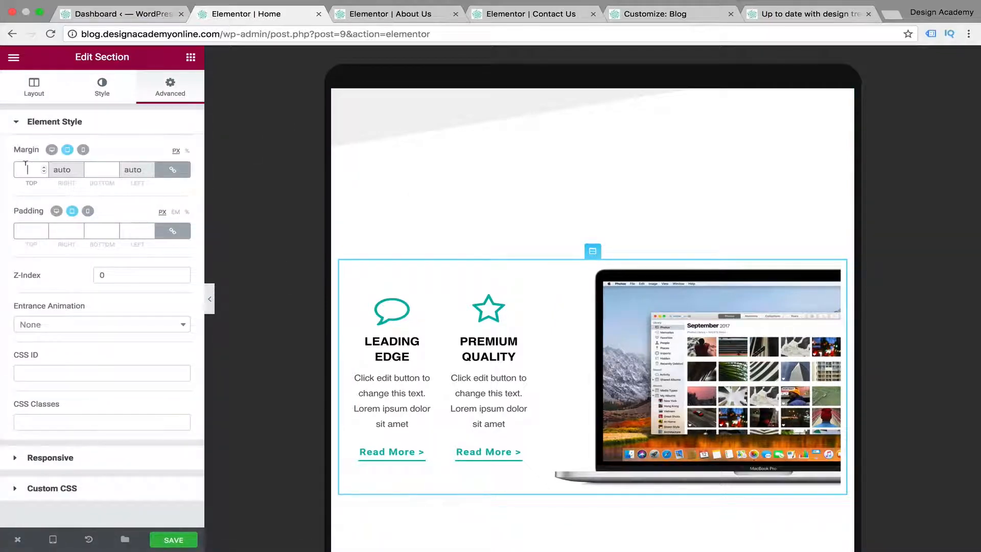
type("70")
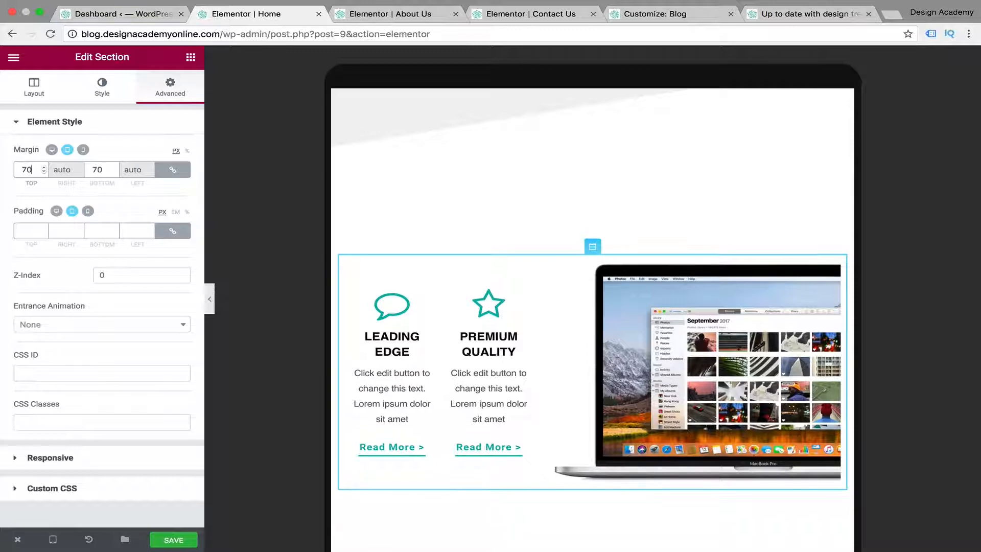
key("BackSpace")
key("BackSpace")
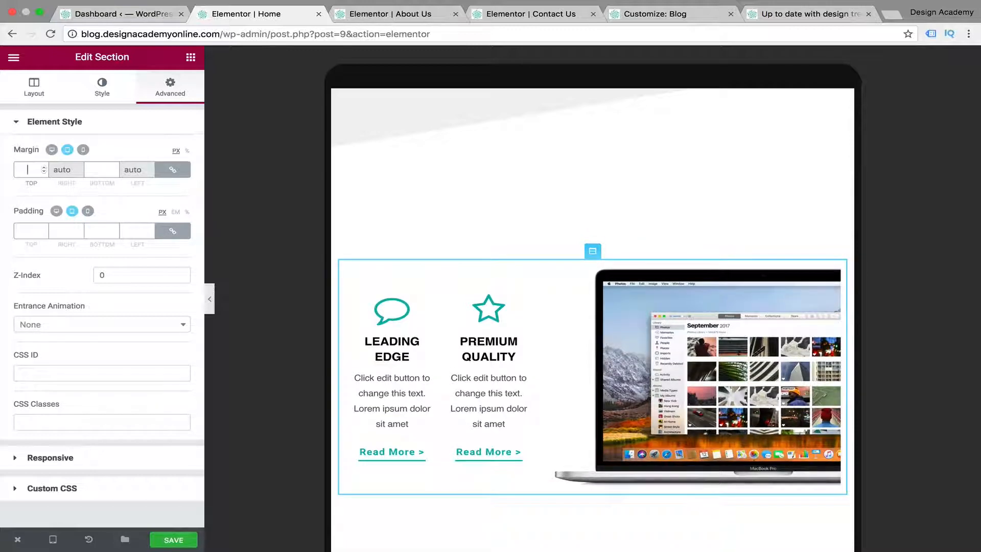
type("0")
left_click(176, 175)
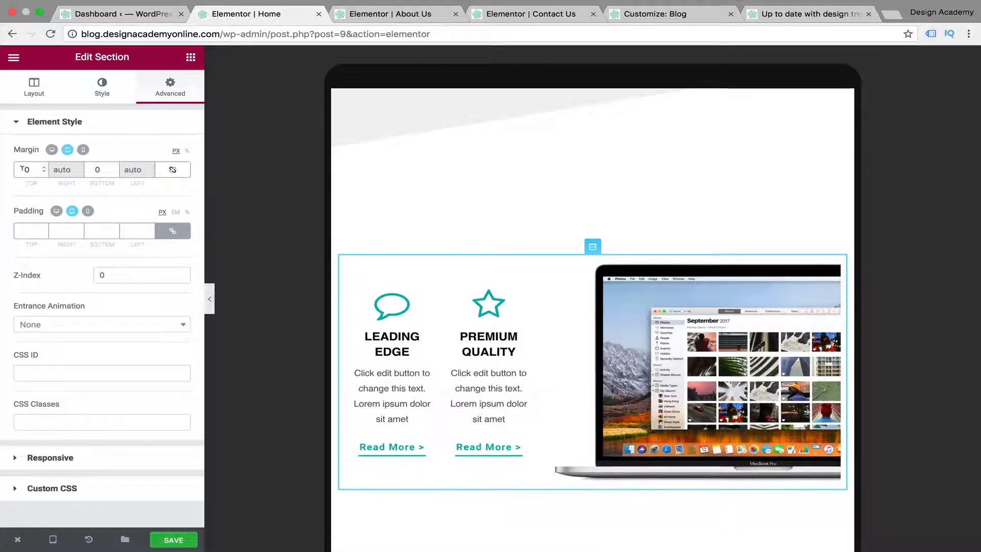
type("700")
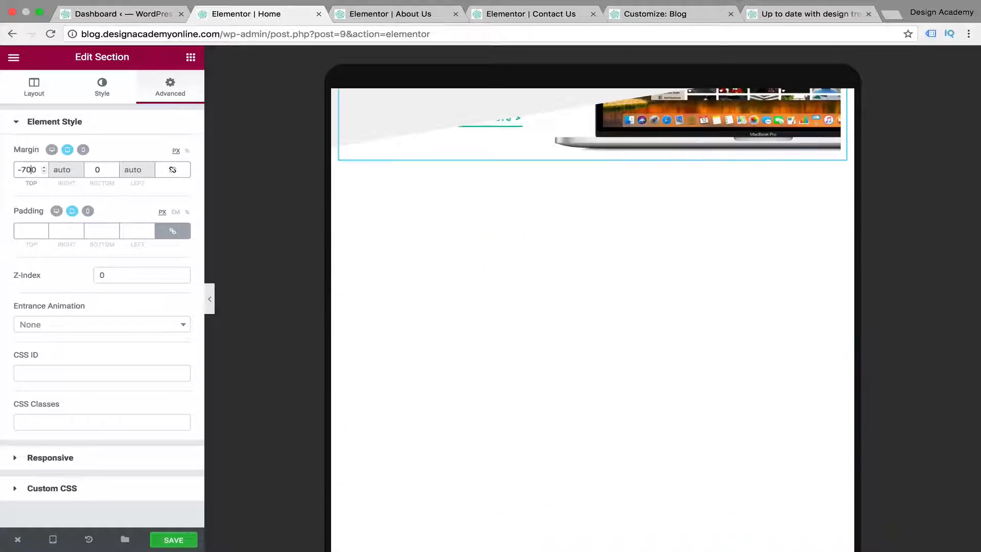
key("BackSpace")
Unlink the tablet margins of the Clean Design Concept text column and set the left margin to 20 px
scroll(573, 275, "down", 6)
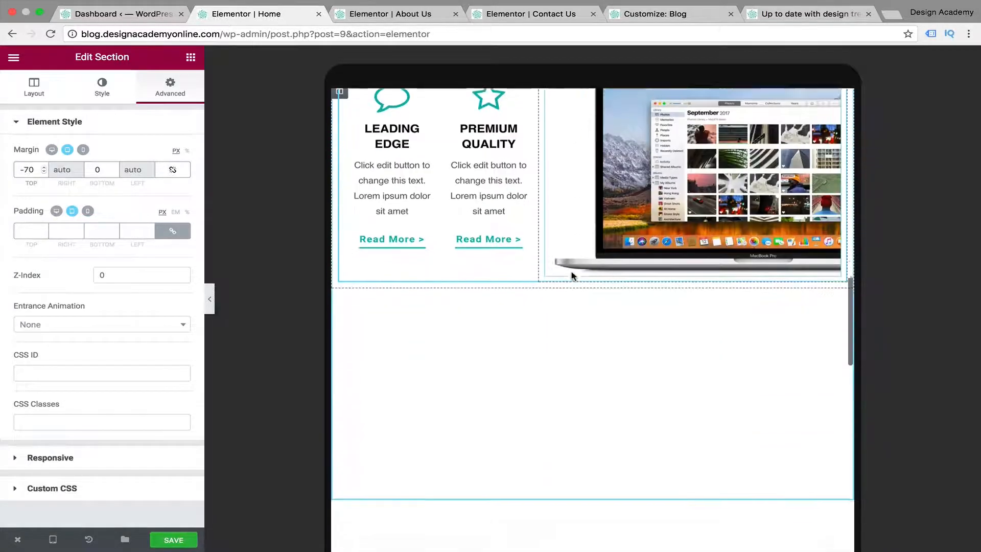
scroll(574, 276, "down", 6)
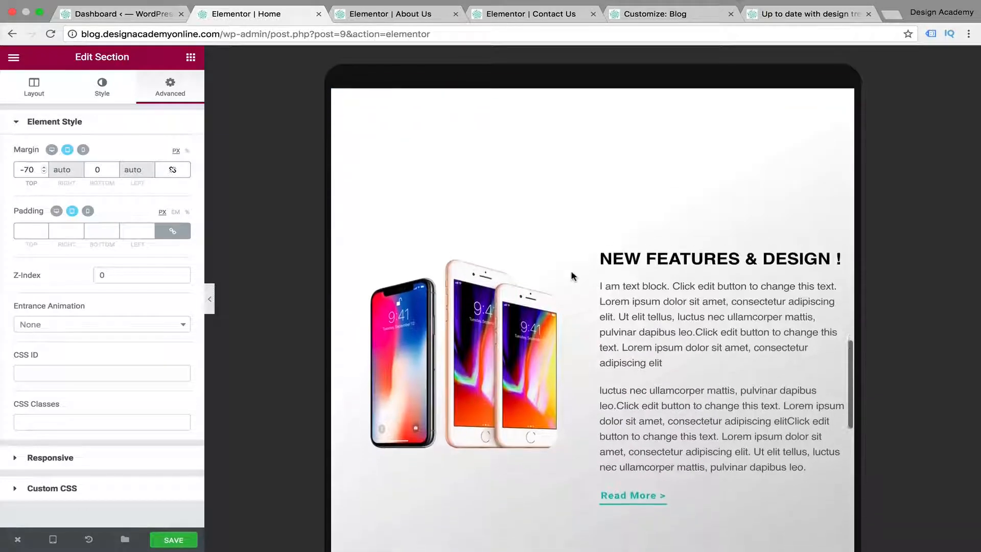
scroll(573, 276, "up", 3)
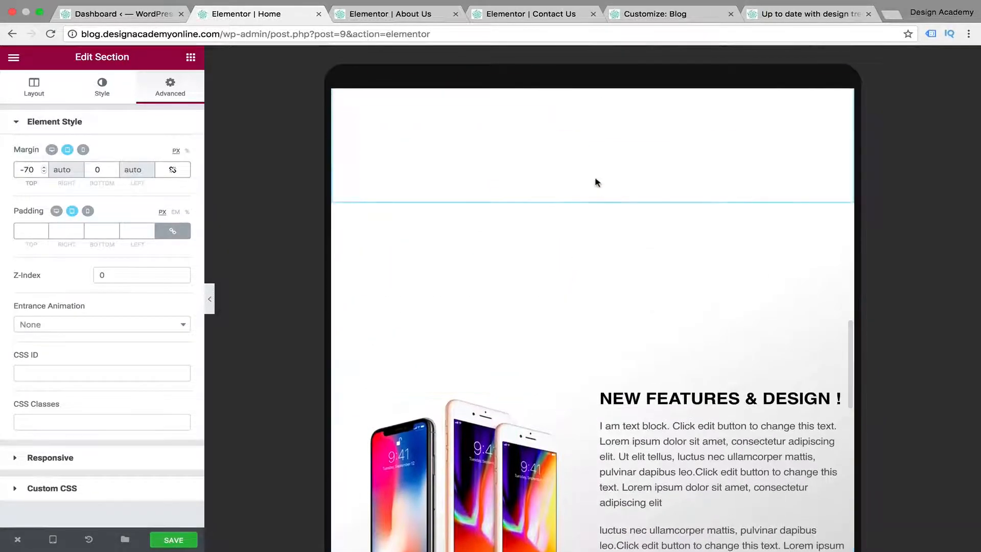
scroll(627, 357, "down", 10)
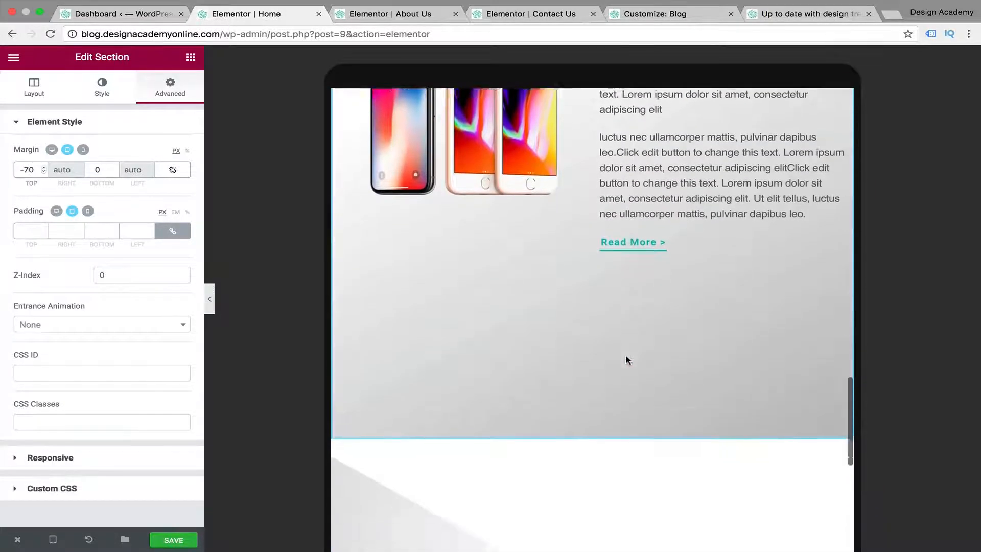
scroll(627, 360, "down", 8)
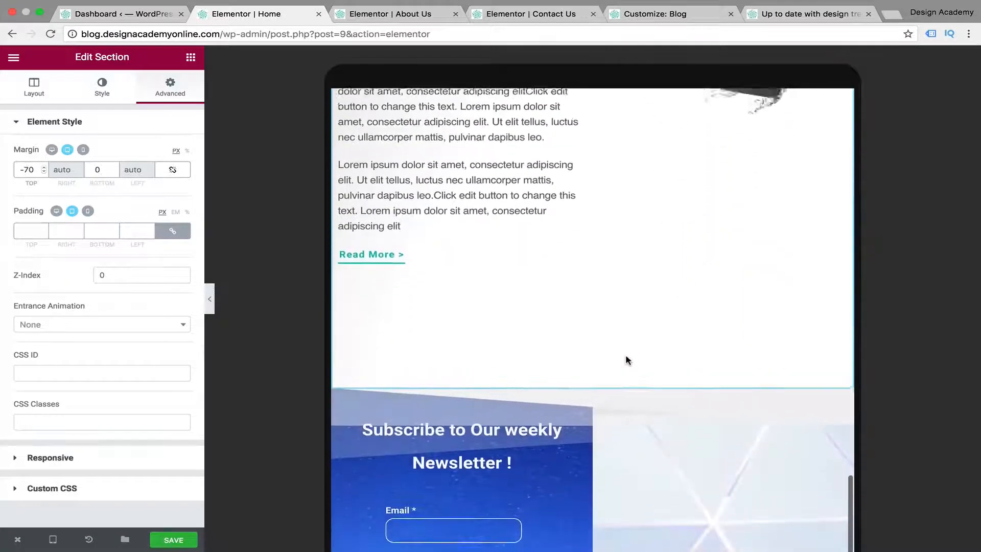
scroll(627, 360, "up", 3)
scroll(627, 360, "up", 2)
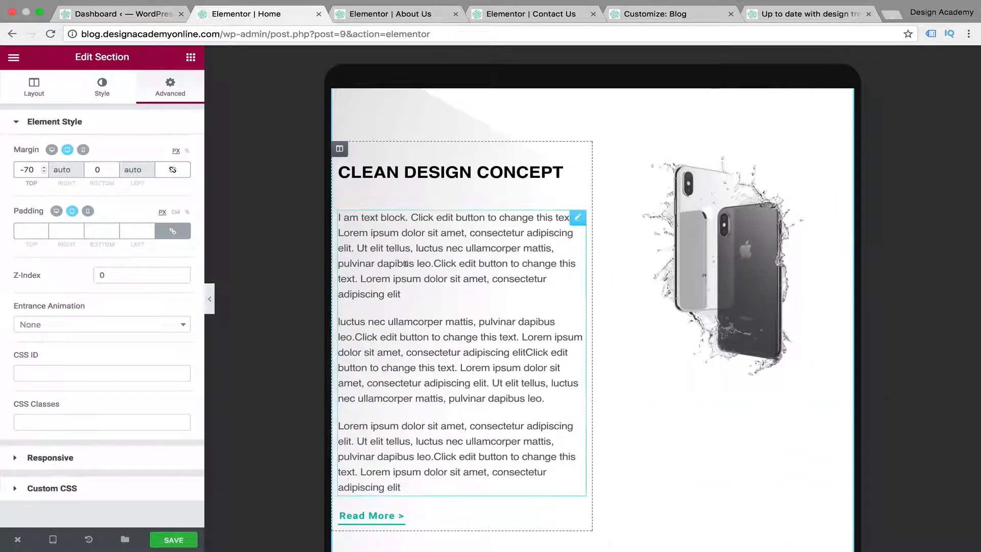
left_click(340, 150)
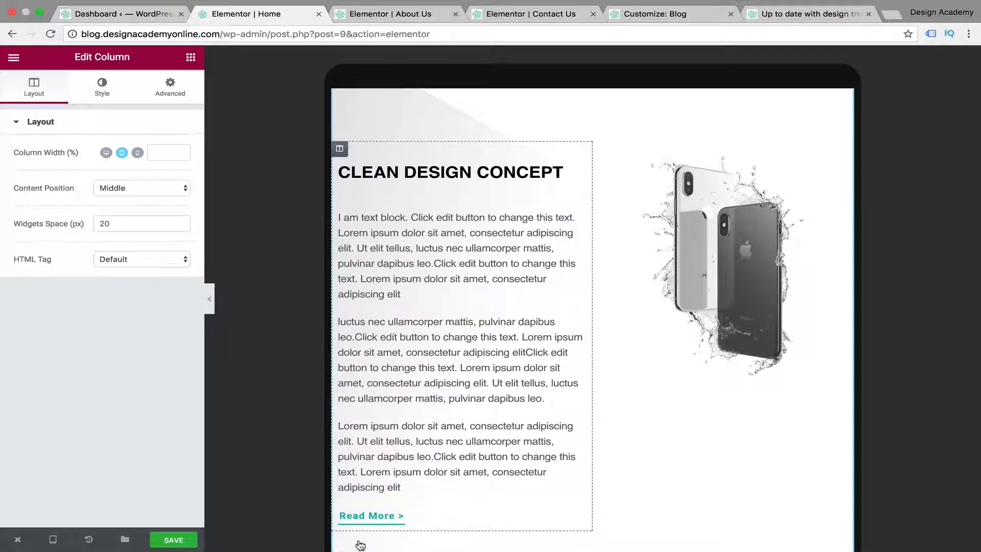
left_click(168, 90)
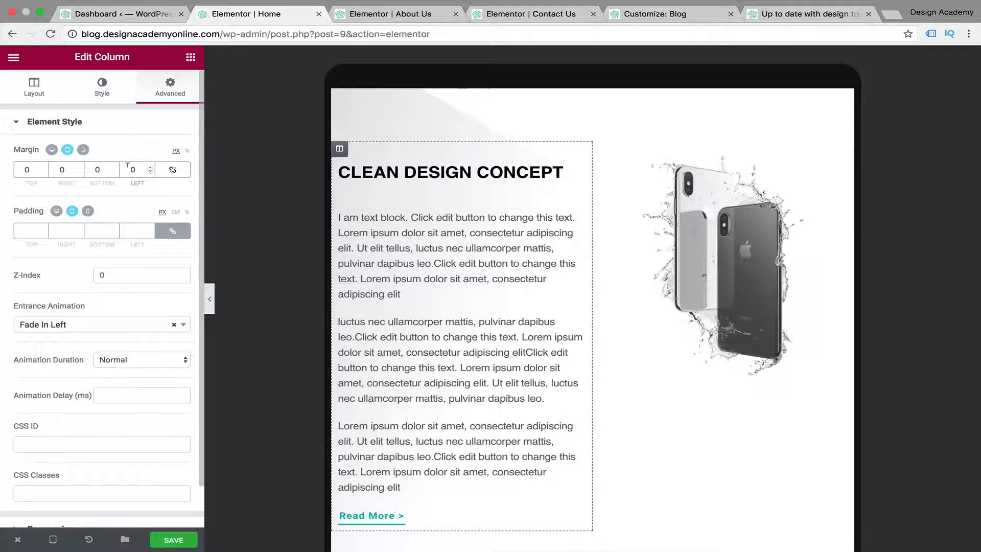
left_click(129, 169)
type("2")
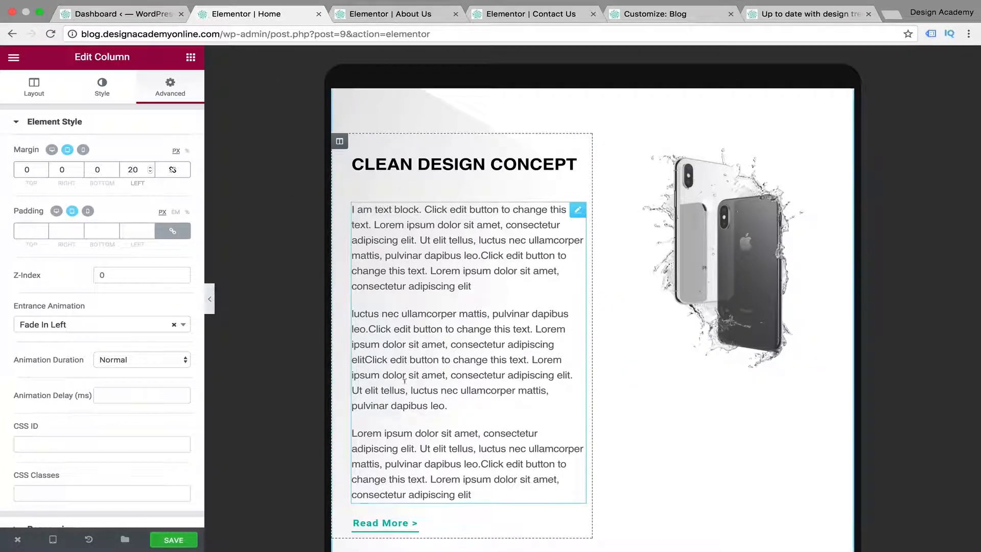
Preview the newsletter and testimonials sections without the editor panel, and set the testimonials section's columns gap to Wider
scroll(577, 438, "down", 5)
scroll(575, 434, "down", 5)
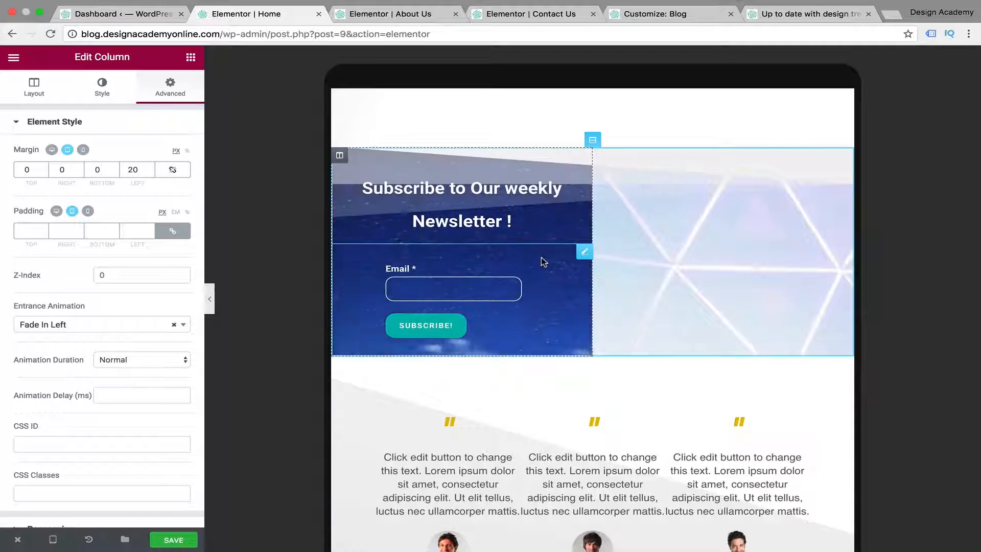
left_click(209, 299)
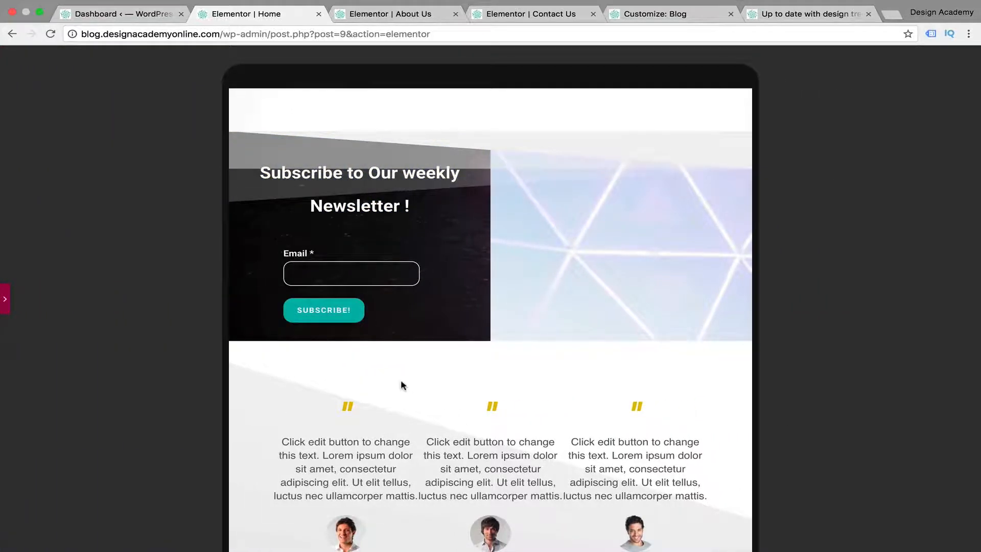
scroll(404, 383, "down", 5)
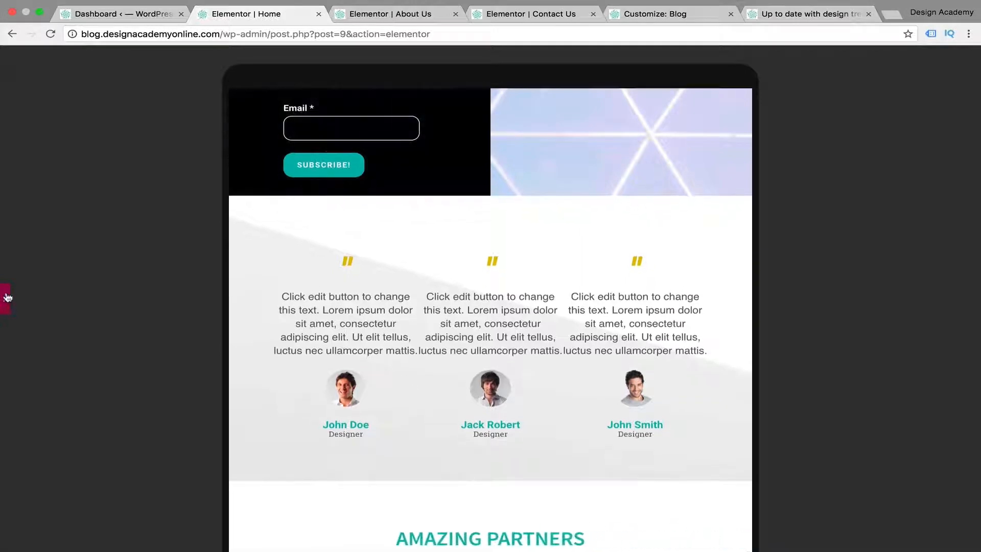
left_click(8, 298)
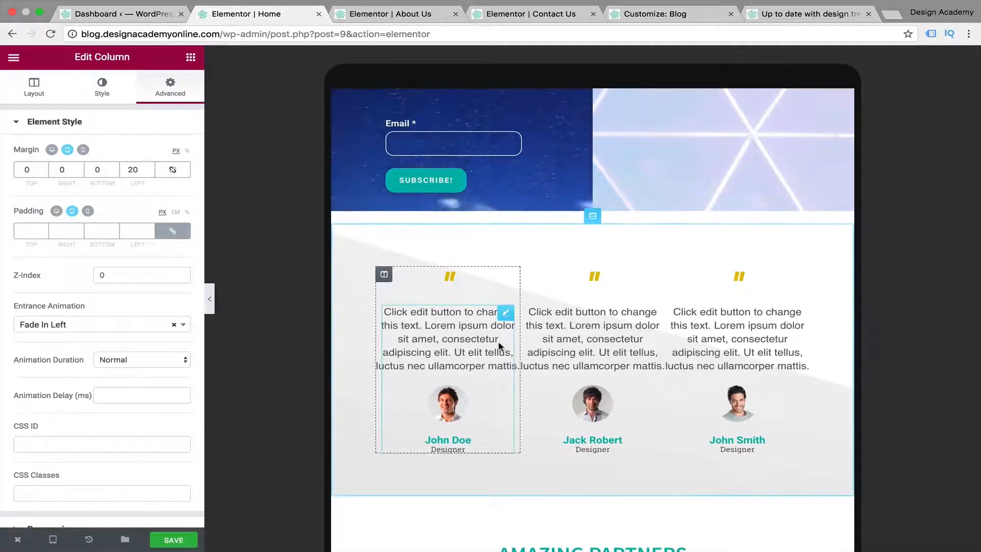
scroll(500, 347, "down", 3)
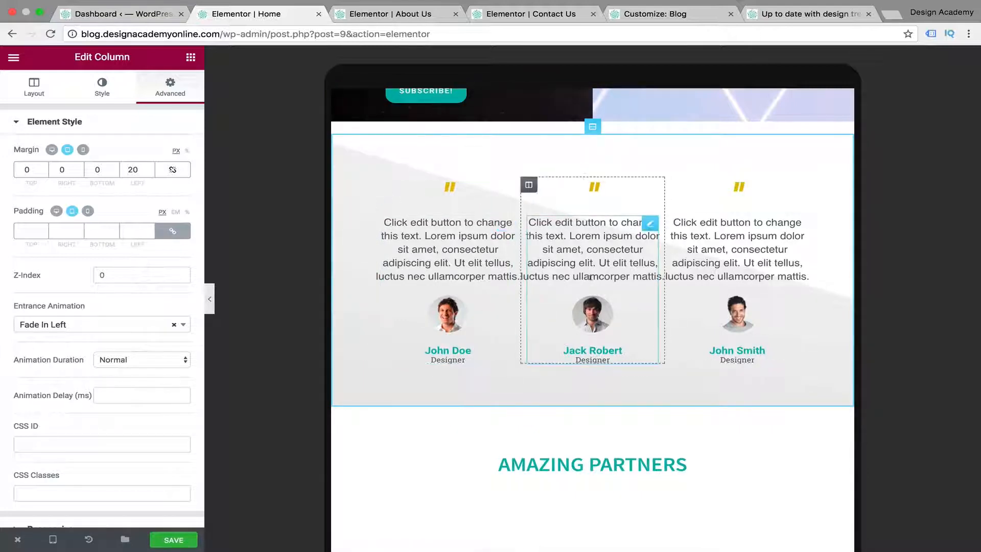
left_click(592, 126)
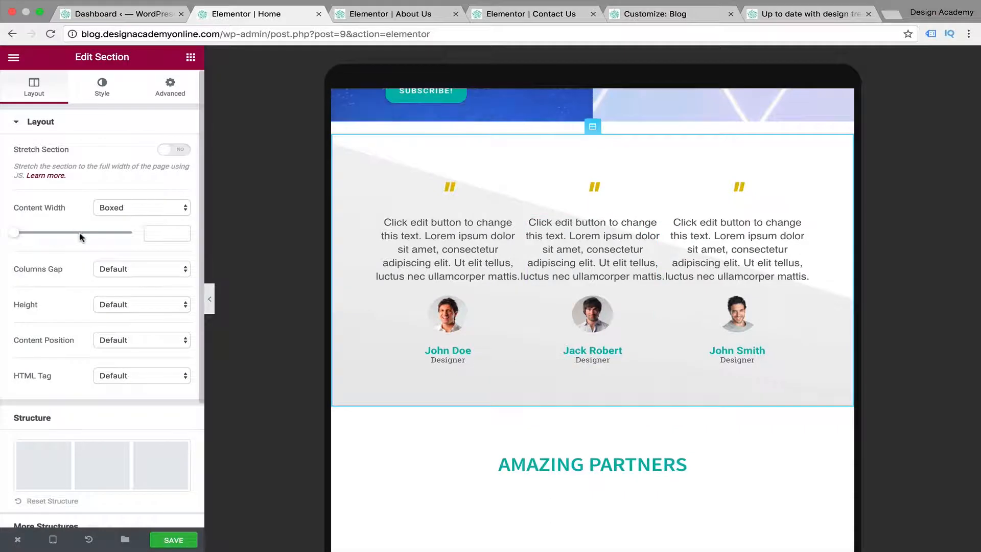
left_click(182, 273)
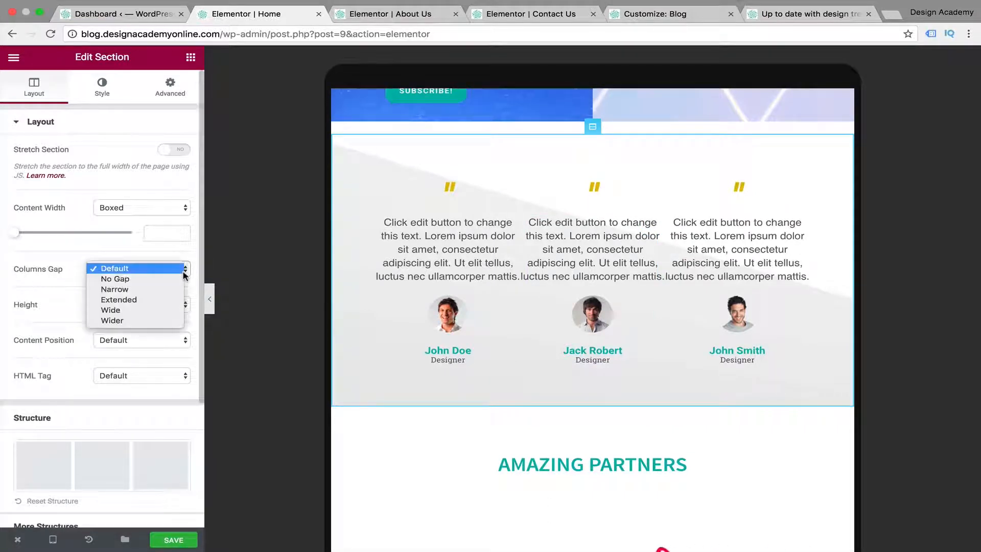
left_click(160, 301)
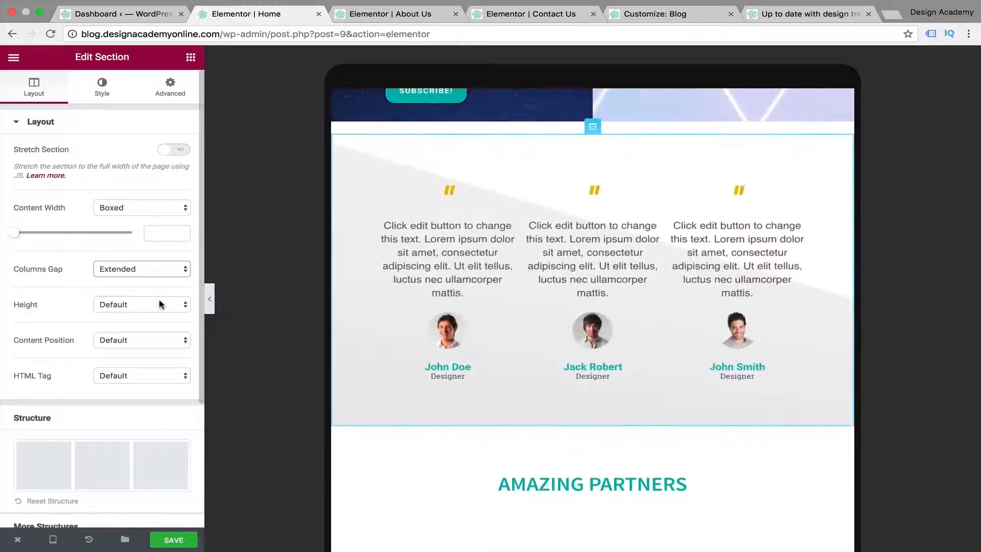
left_click(187, 276)
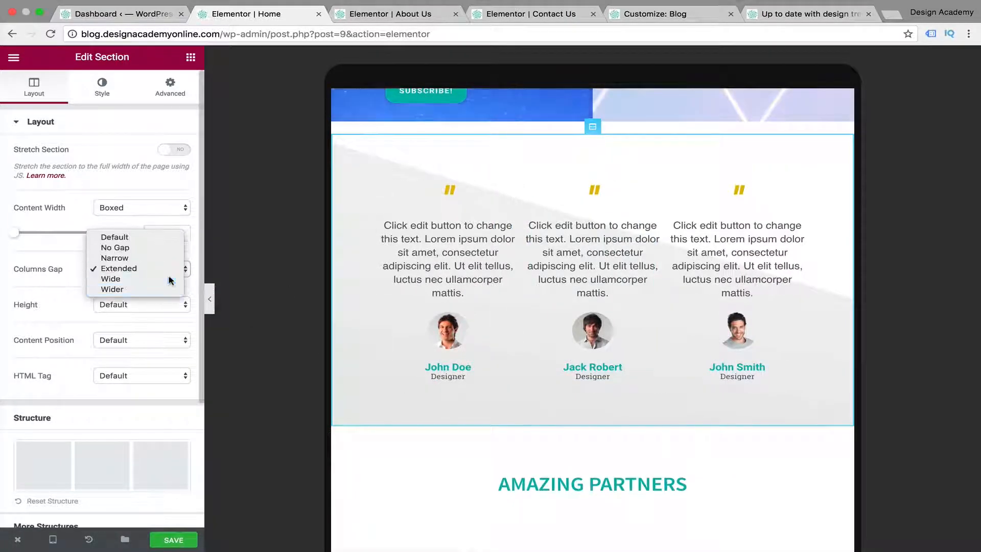
left_click(168, 279)
left_click(169, 279)
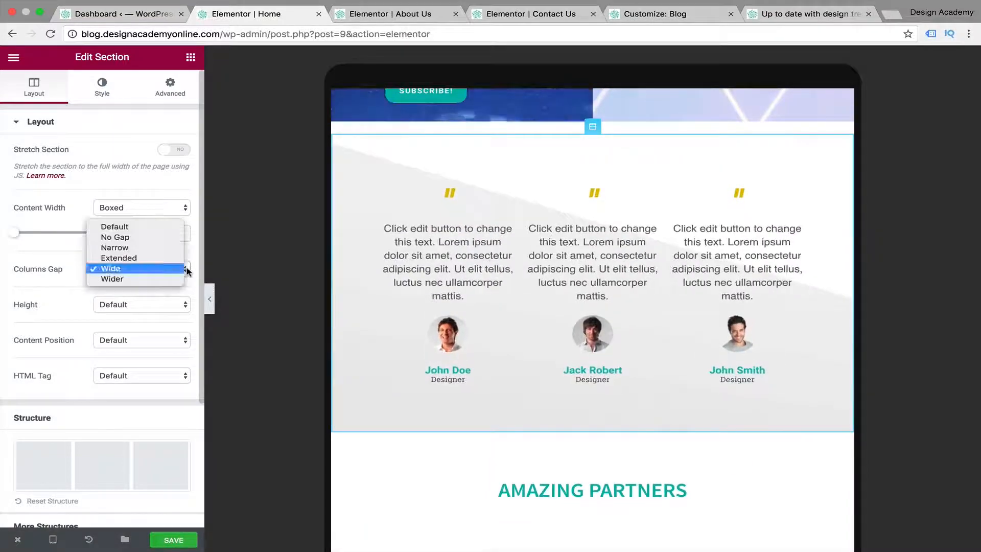
left_click(171, 280)
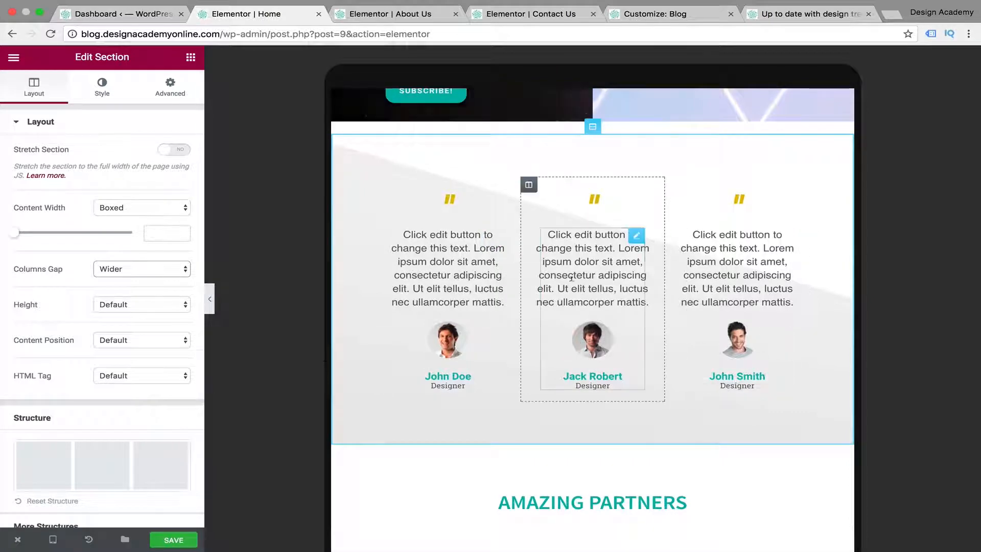
Set the Amazing Partners logo carousel to show 3 slides on tablet and its navigation to None
scroll(703, 463, "down", 8)
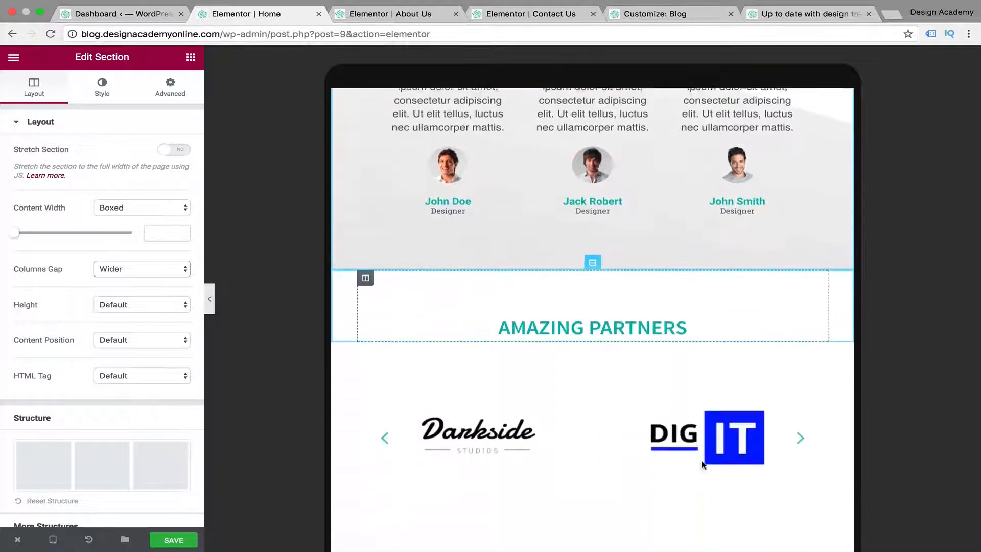
scroll(606, 407, "up", 2)
scroll(457, 265, "down", 1)
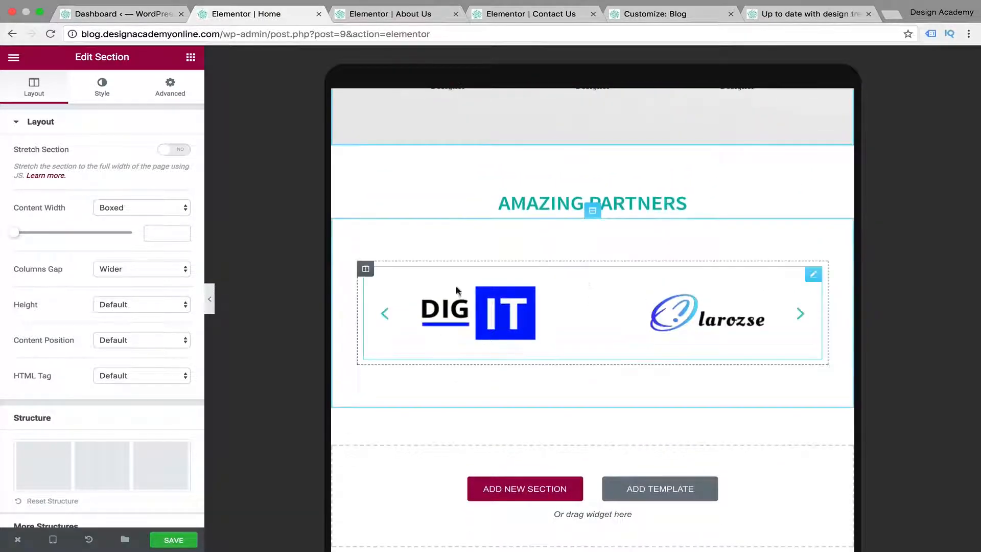
left_click(631, 308)
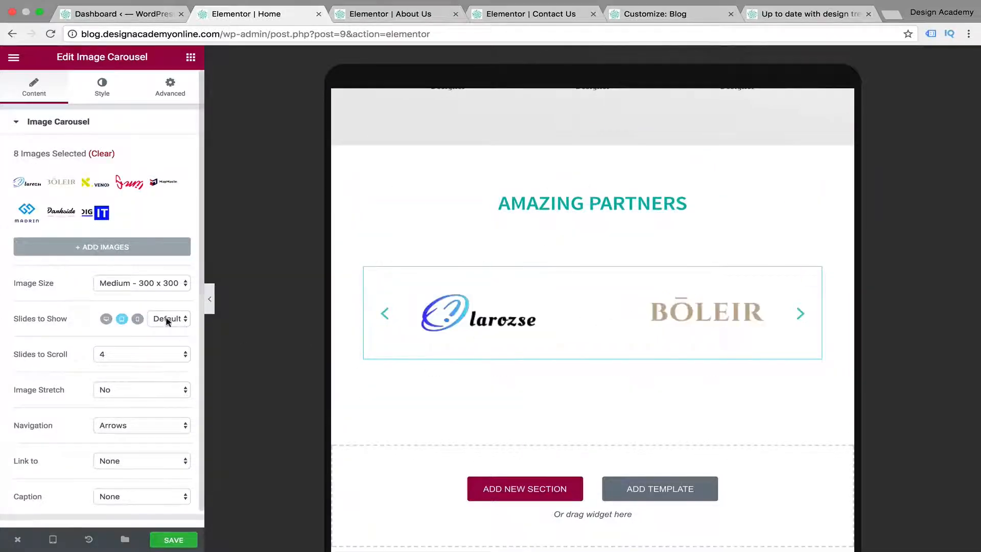
left_click(183, 320)
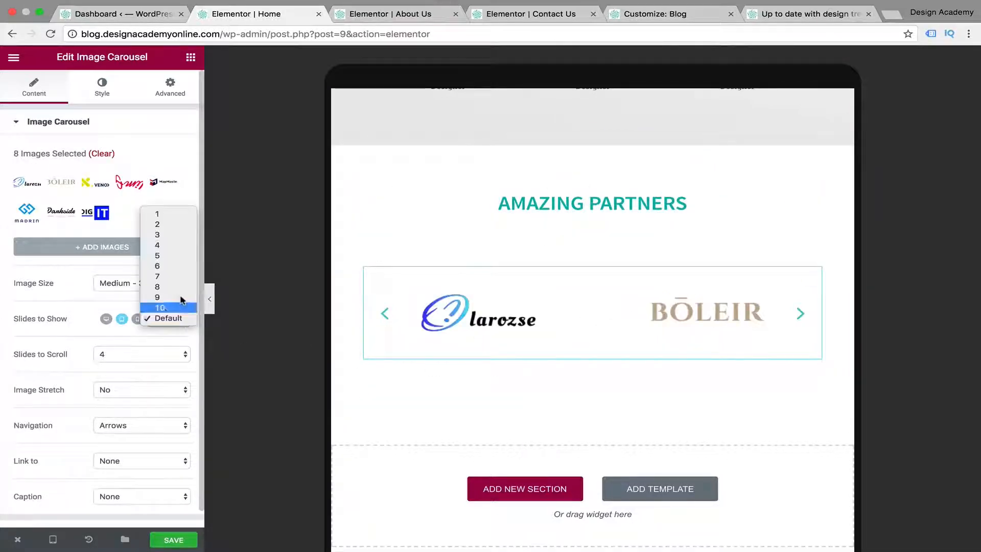
left_click(173, 235)
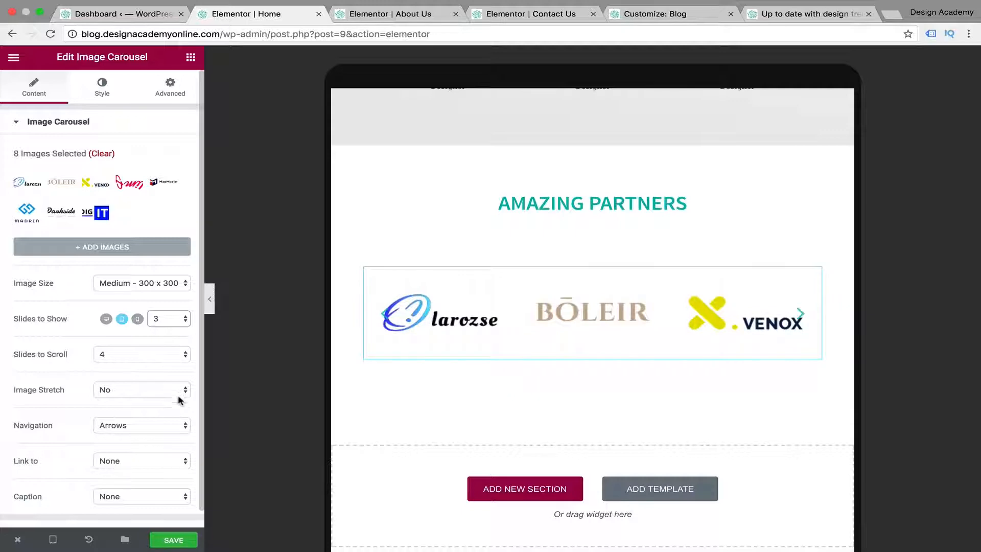
left_click(186, 425)
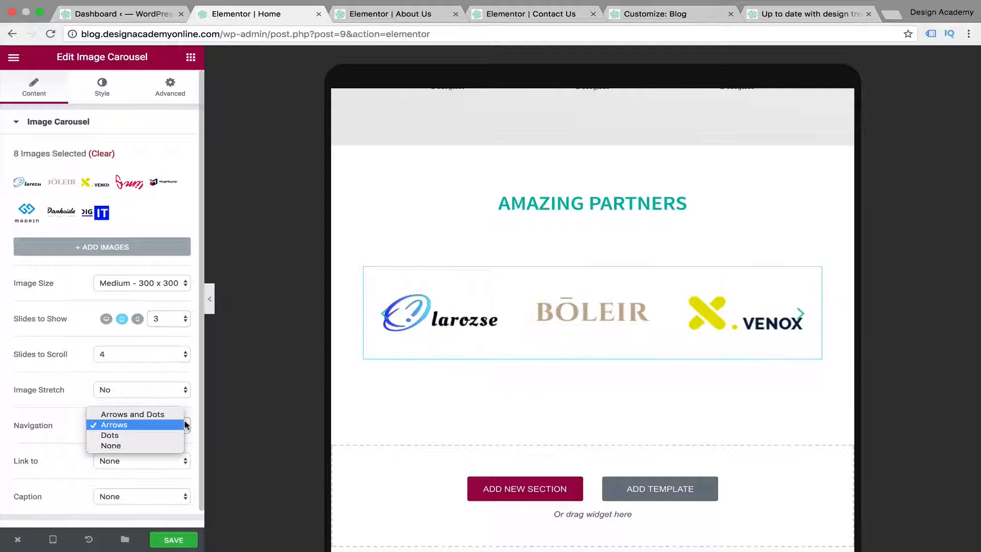
left_click(161, 449)
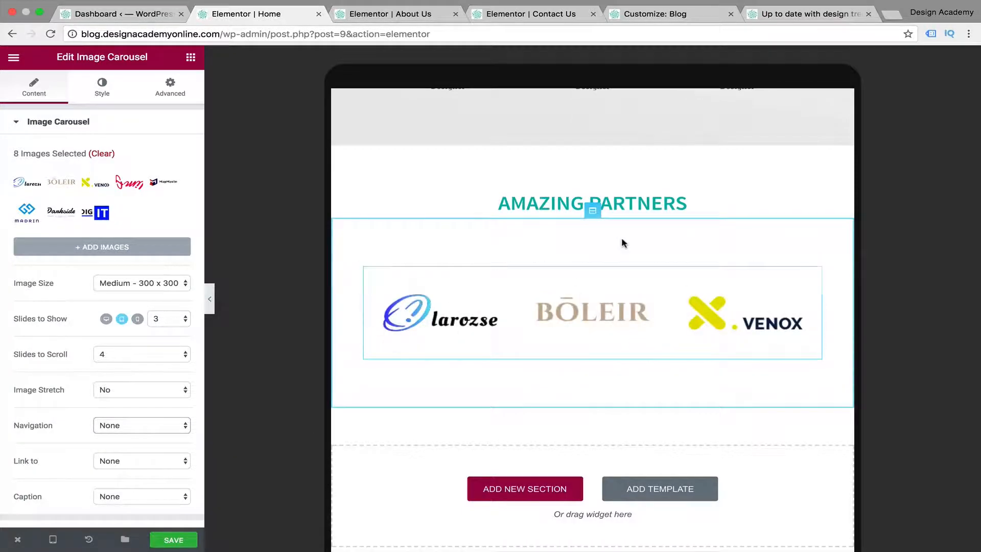
Hide the Clean Design Concept section on tablet and preview the page without the editor panel
scroll(621, 237, "up", 3)
scroll(621, 237, "down", 3)
scroll(622, 237, "up", 10)
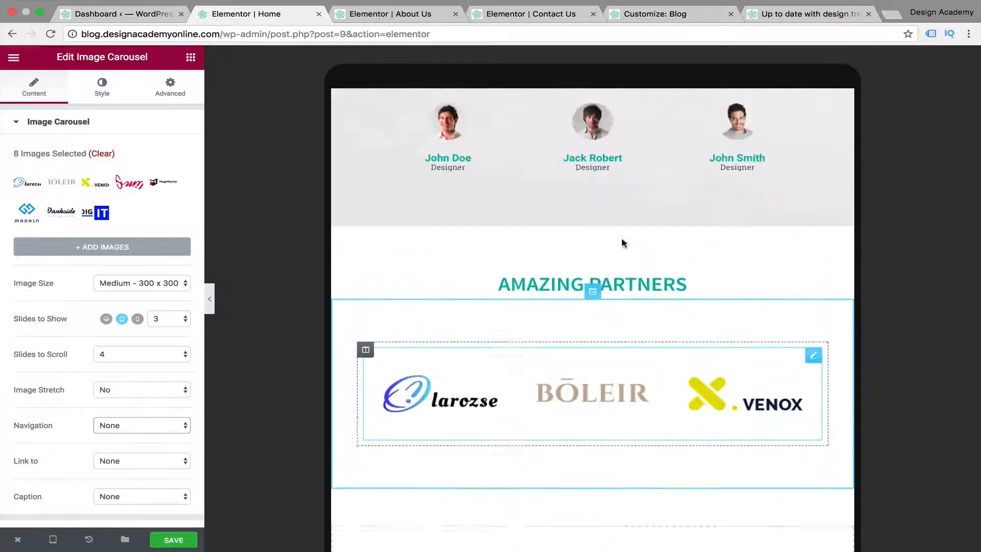
scroll(622, 237, "up", 15)
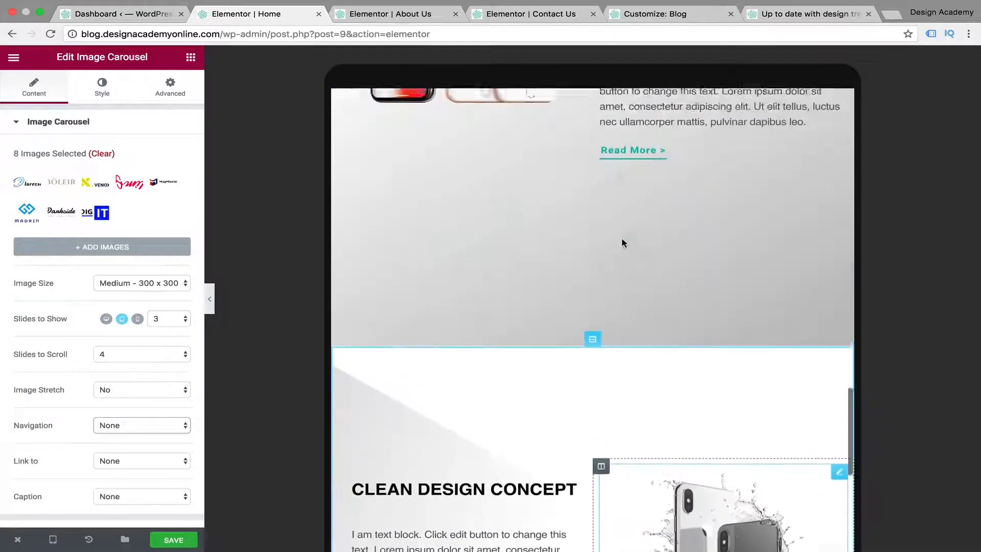
scroll(621, 237, "up", 5)
scroll(622, 238, "down", 15)
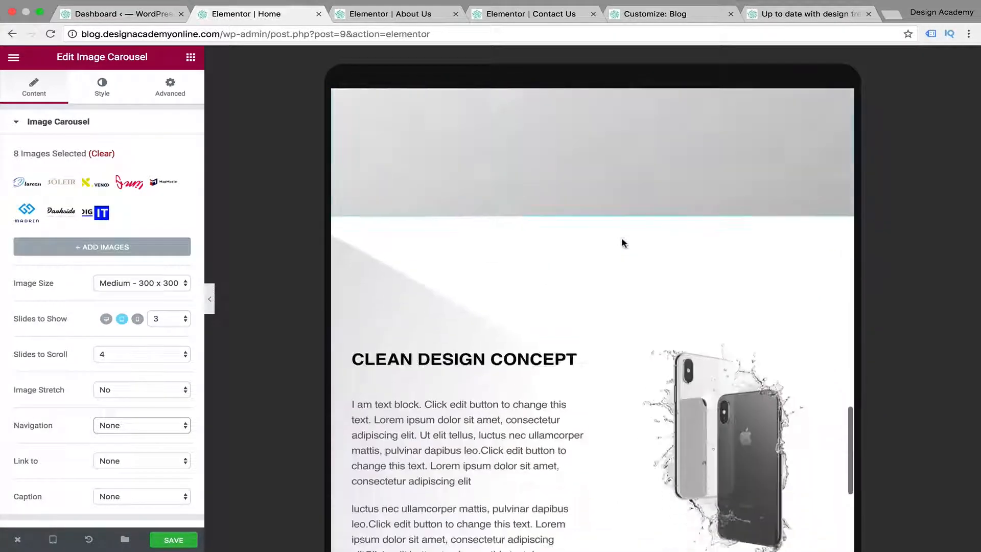
left_click(592, 168)
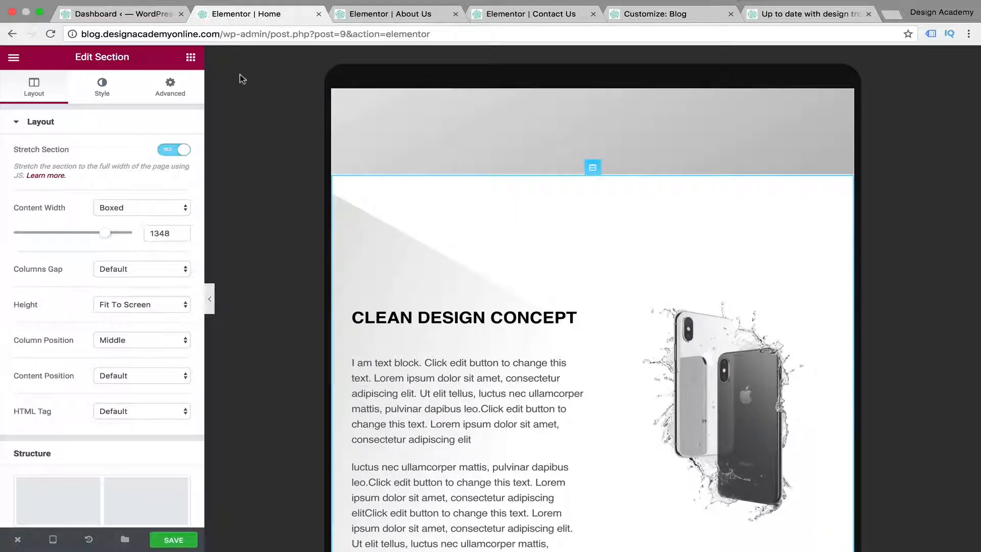
left_click(170, 88)
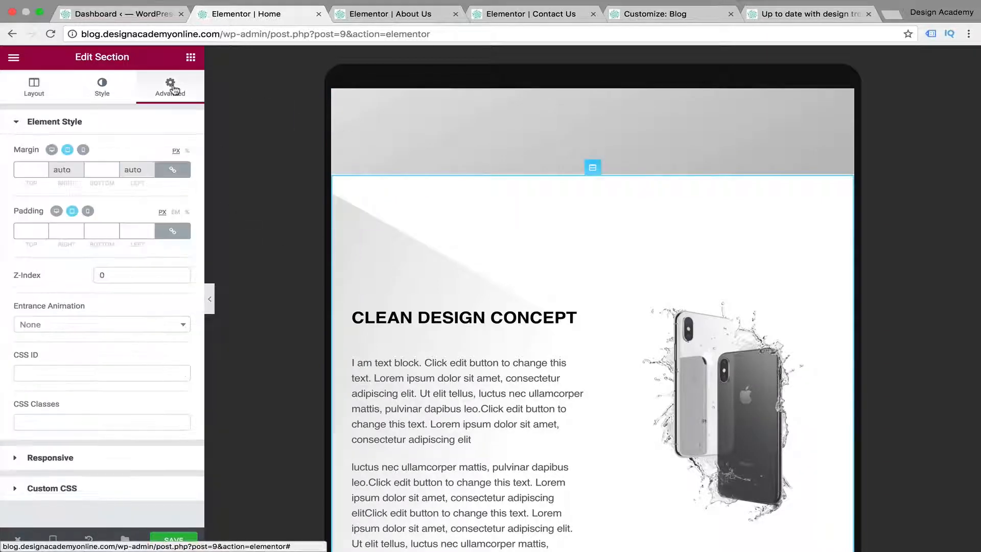
left_click(18, 460)
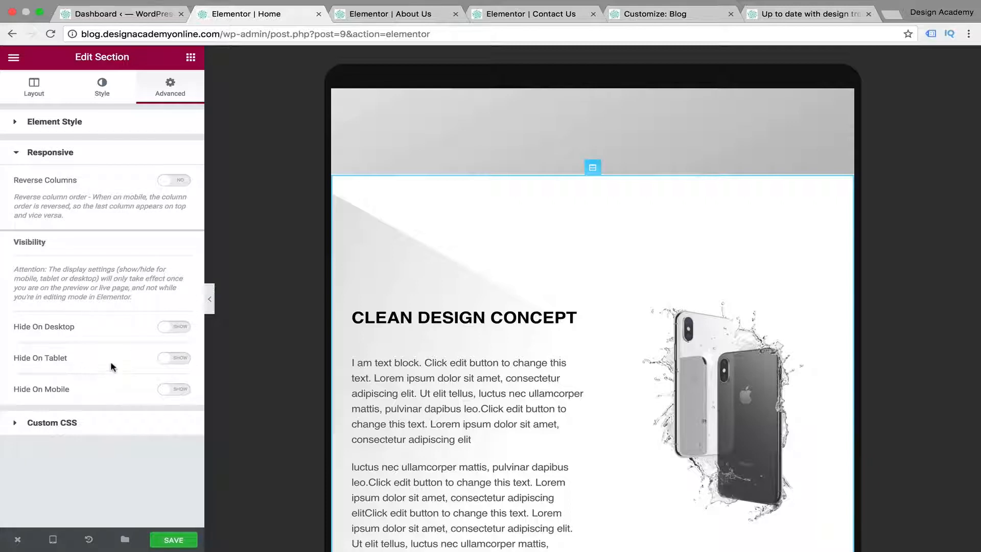
left_click(168, 362)
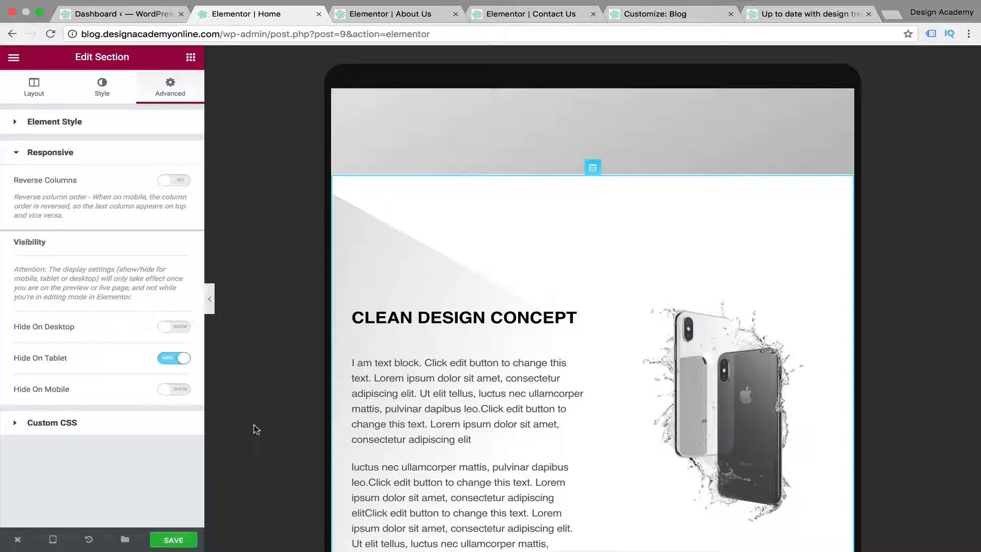
left_click(178, 363)
left_click(170, 360)
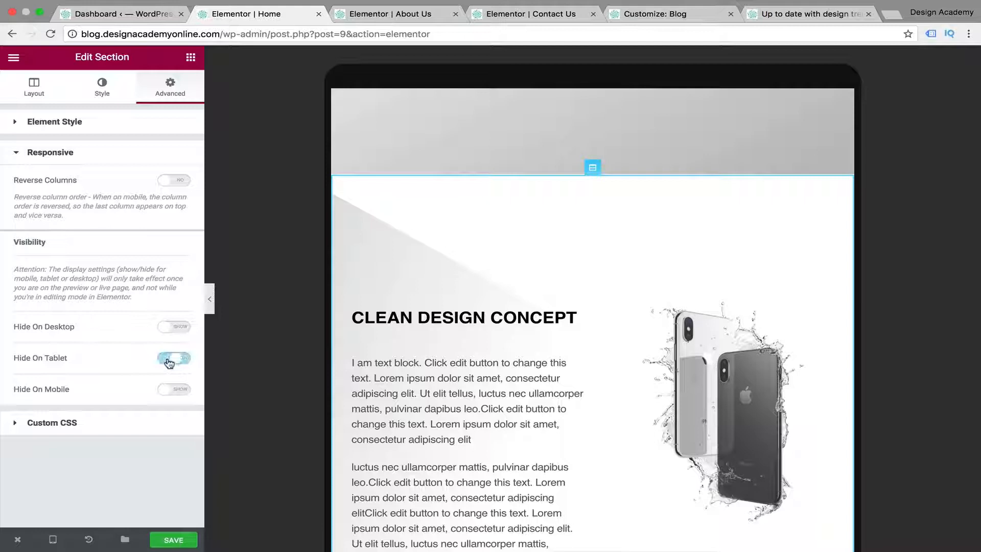
left_click(164, 391)
left_click(183, 392)
left_click(212, 304)
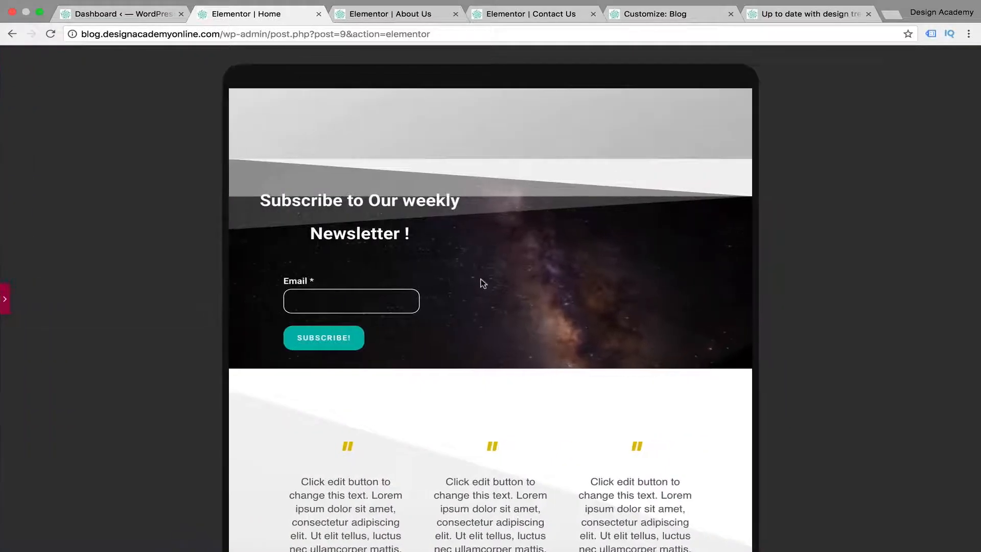
Check the newsletter area in the tablet preview and turn off Hide On Tablet for the Clean Design Concept section
scroll(481, 282, "down", 5)
scroll(482, 280, "down", 5)
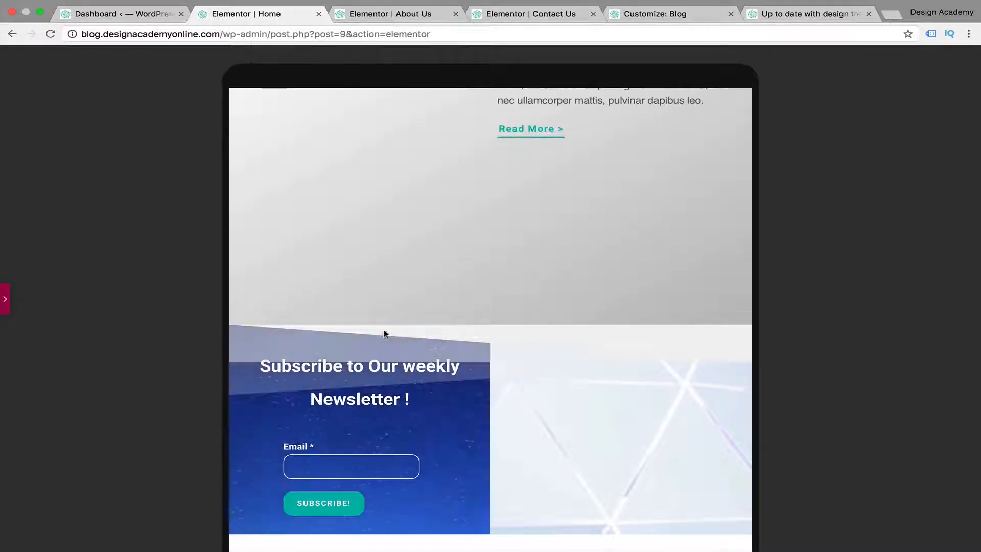
left_click(6, 299)
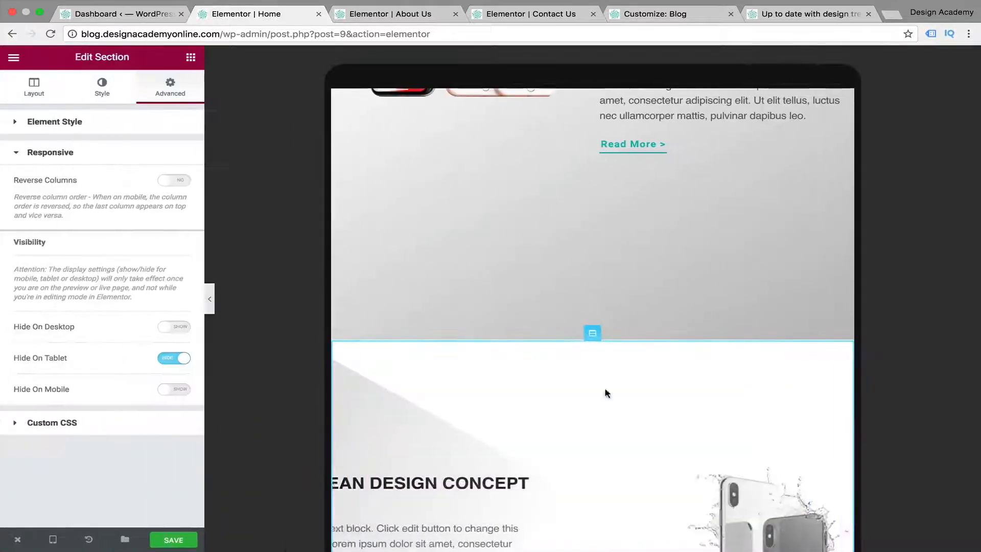
scroll(603, 394, "down", 5)
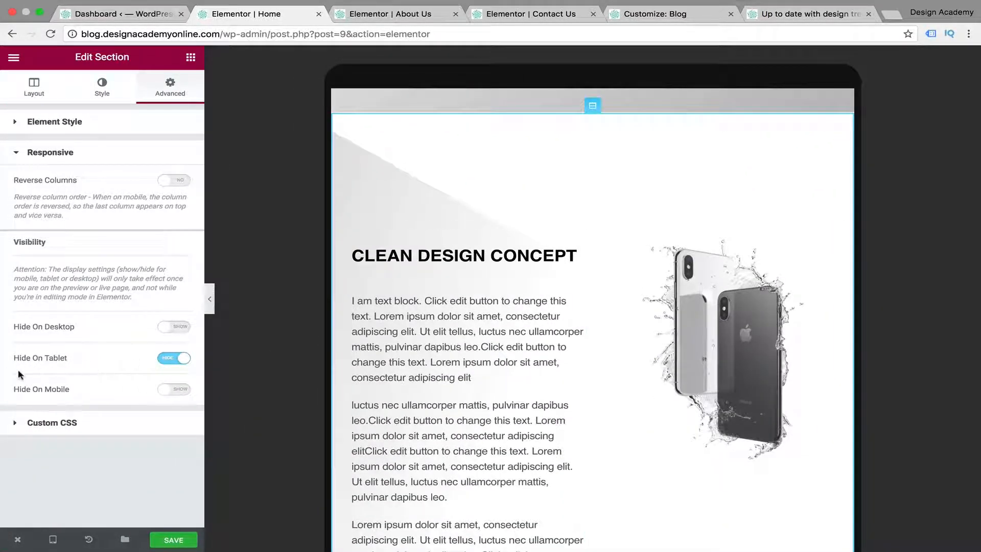
left_click(184, 358)
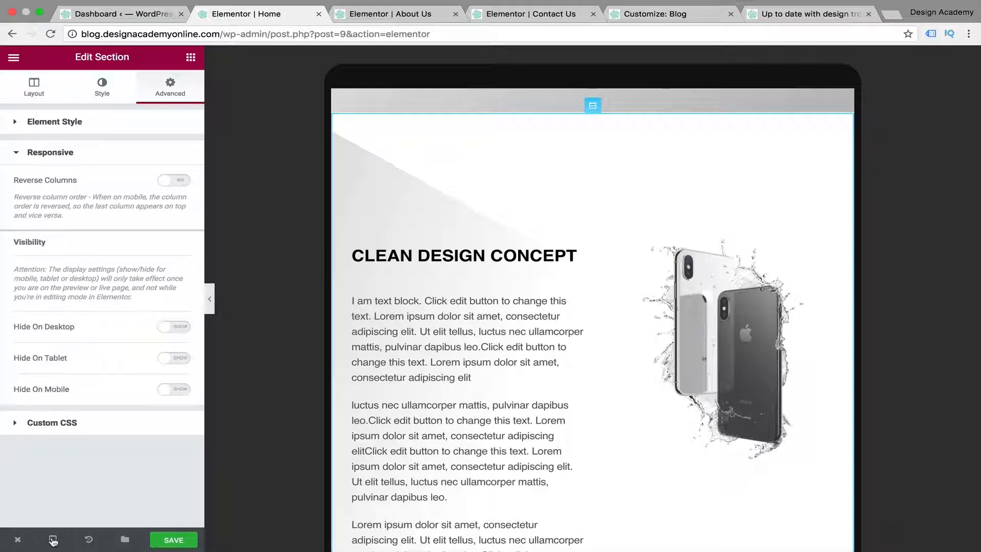
In the mobile view, set the Cutting Edge Technology heading's line height to 46 px and all its margins to 50 px
mouse_move(54, 541)
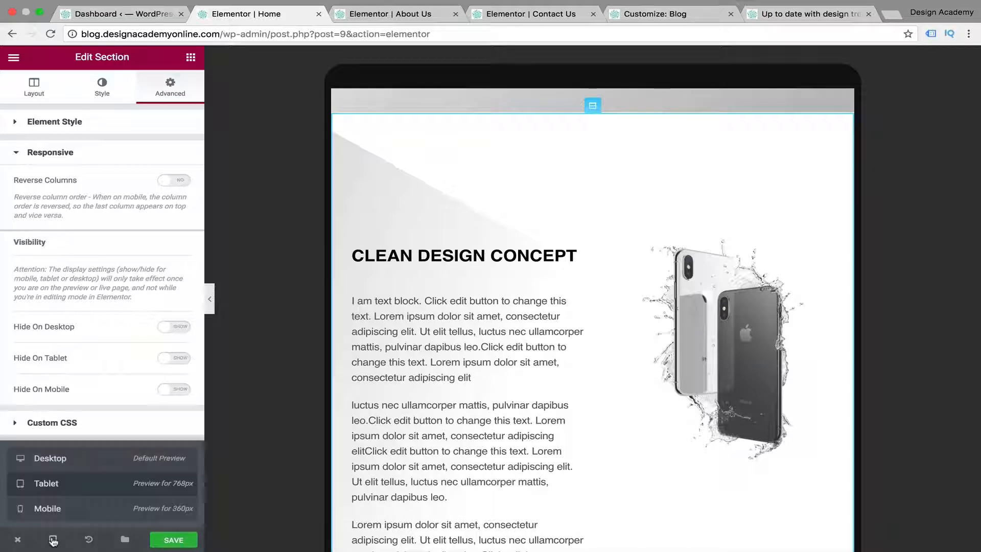
left_click(71, 513)
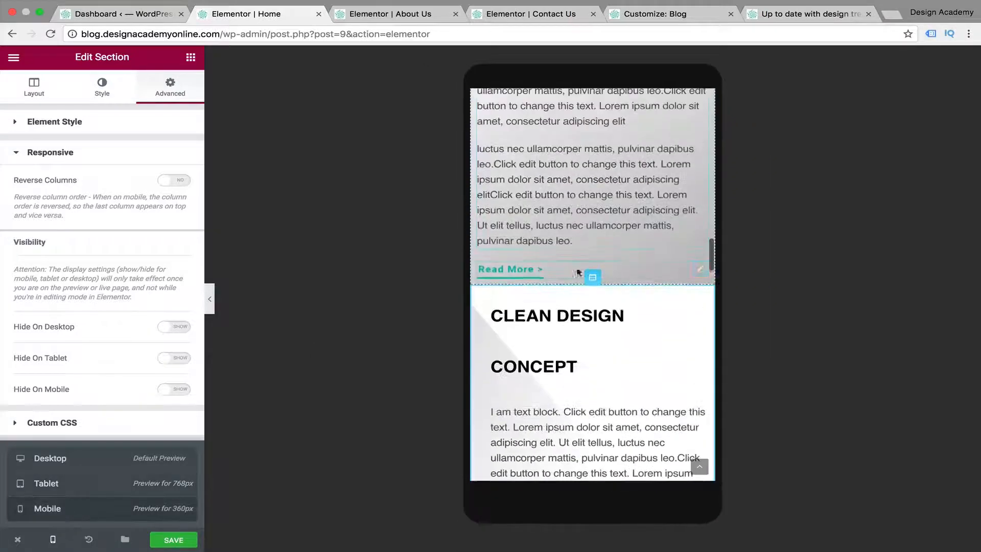
scroll(613, 281, "up", 20)
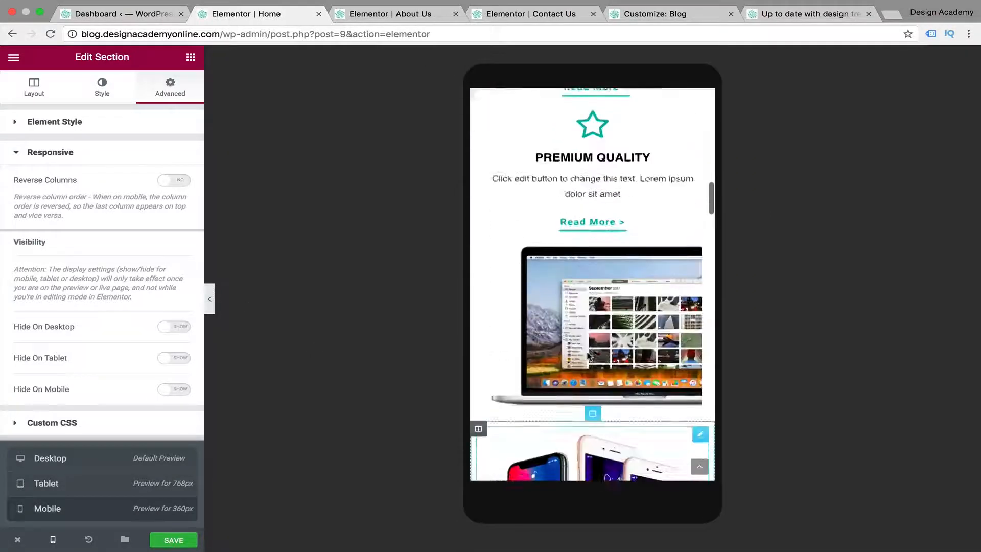
scroll(587, 233, "up", 4)
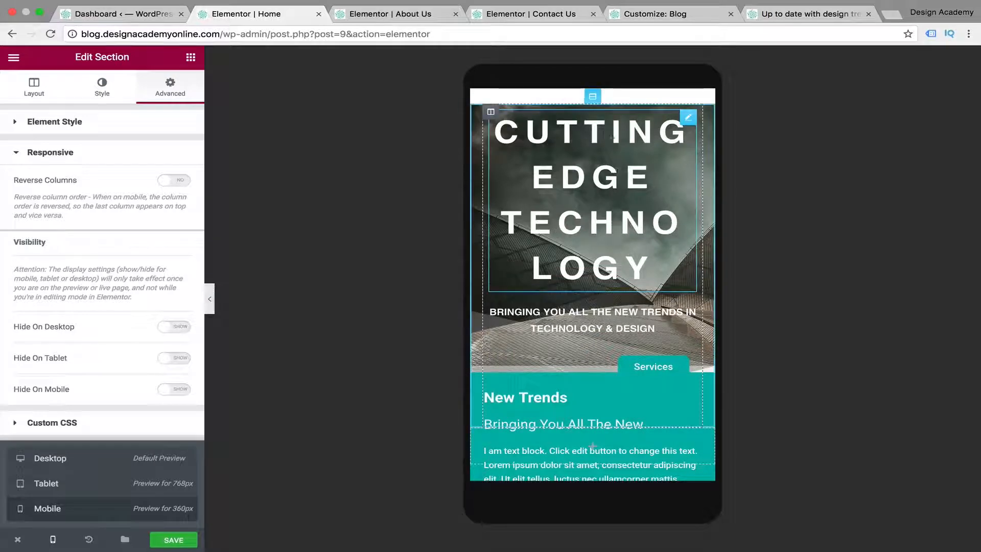
left_click(615, 134)
left_click(102, 87)
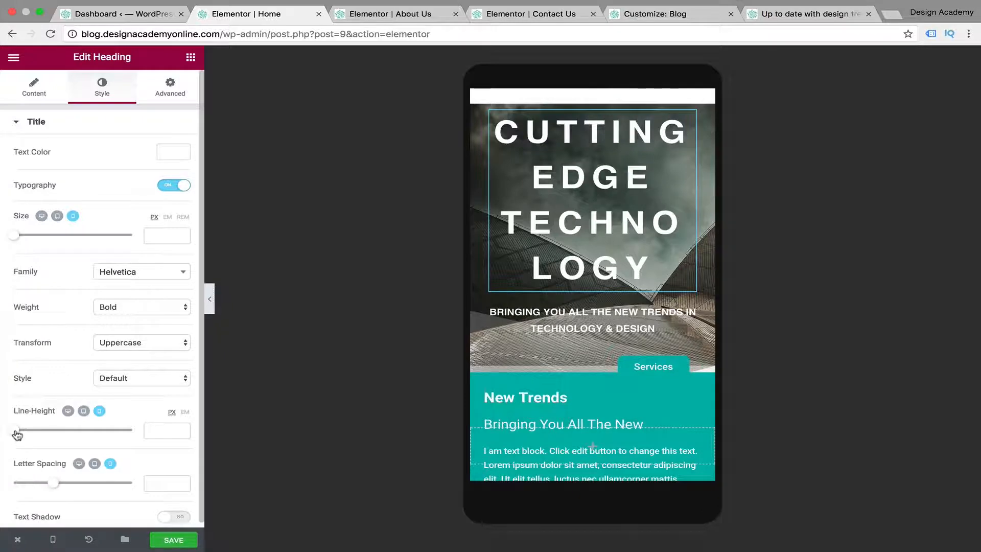
left_click_drag(17, 435, 78, 436)
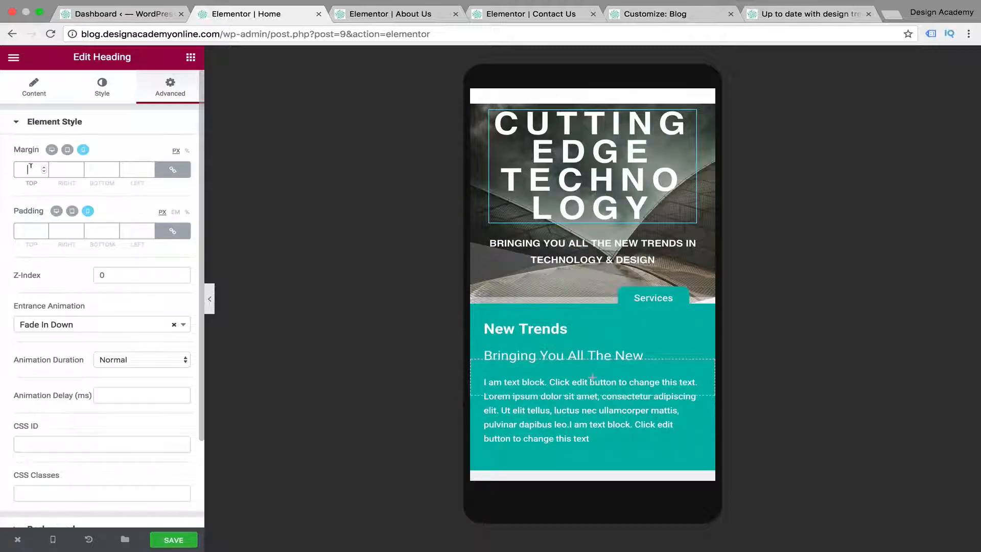
type("50")
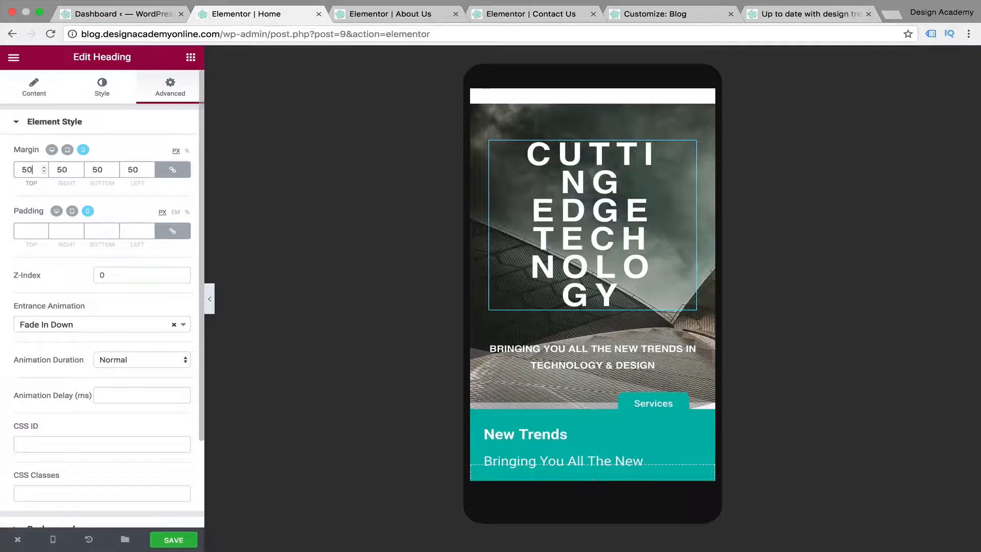
Set the heading's mobile font size to 23 px and letter spacing to 3.1, and preview it without the editor panel
left_click(102, 85)
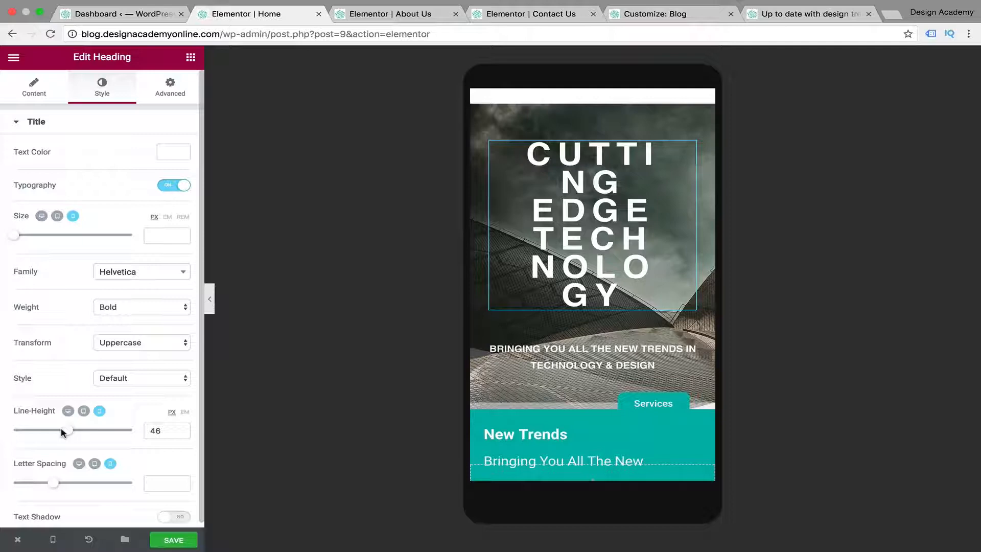
left_click_drag(16, 240, 28, 241)
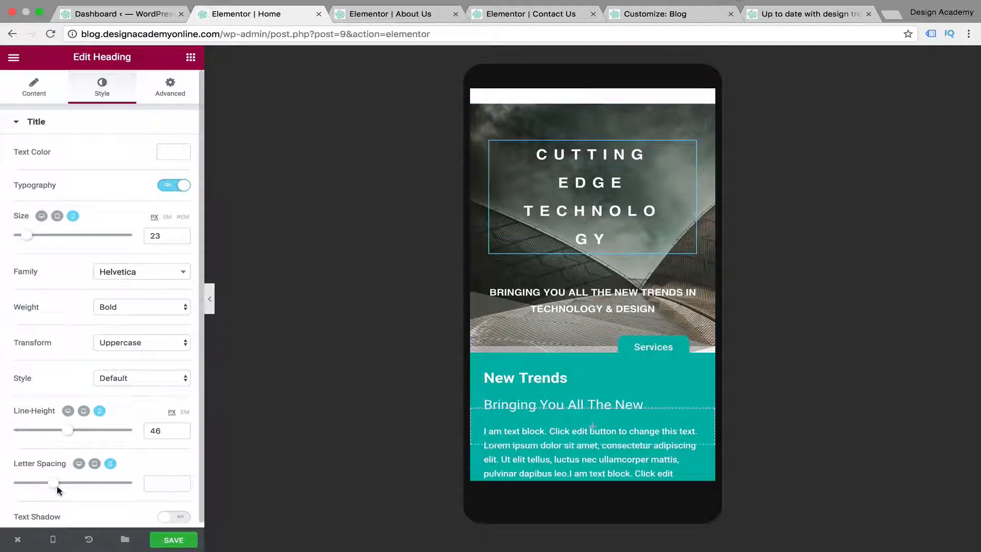
left_click_drag(53, 487, 80, 488)
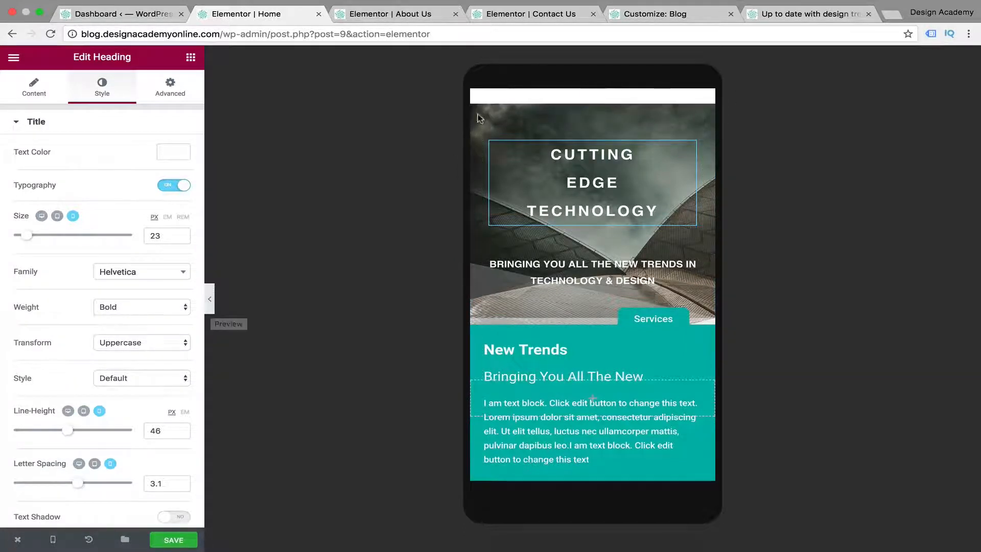
left_click(210, 300)
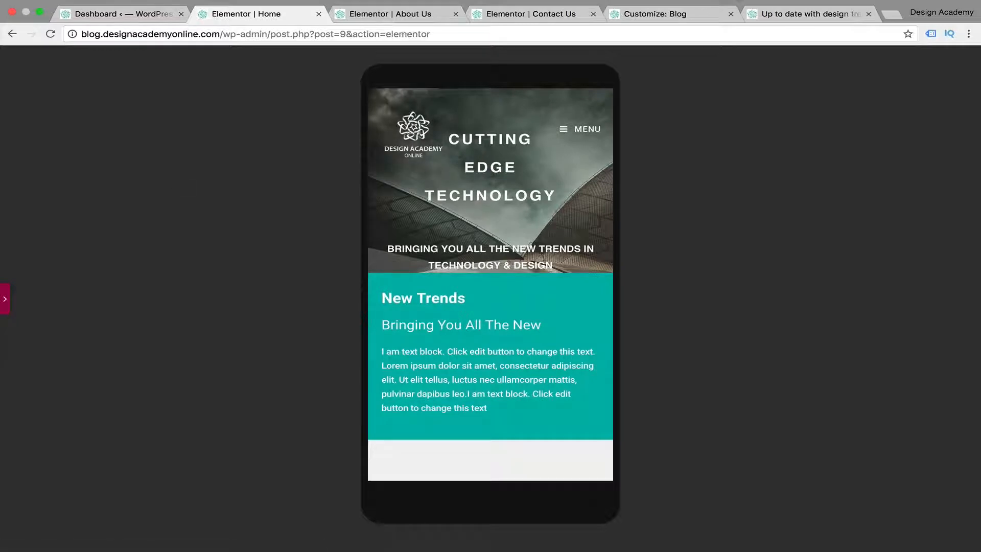
Unlink the heading's mobile margins, set the top margin to 130 px, and preview the page without the editor panel
left_click(6, 302)
left_click(169, 88)
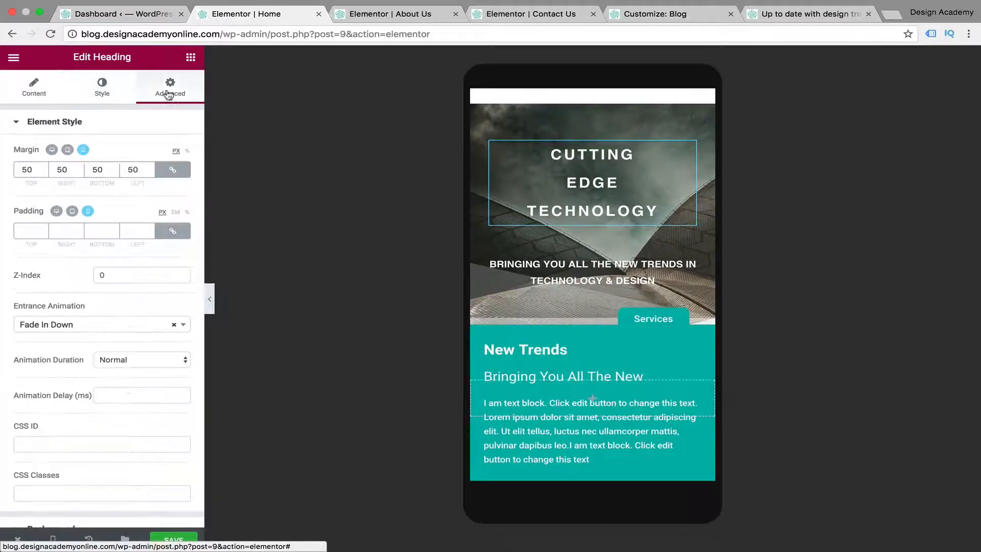
left_click(173, 169)
left_click(21, 170)
type("1")
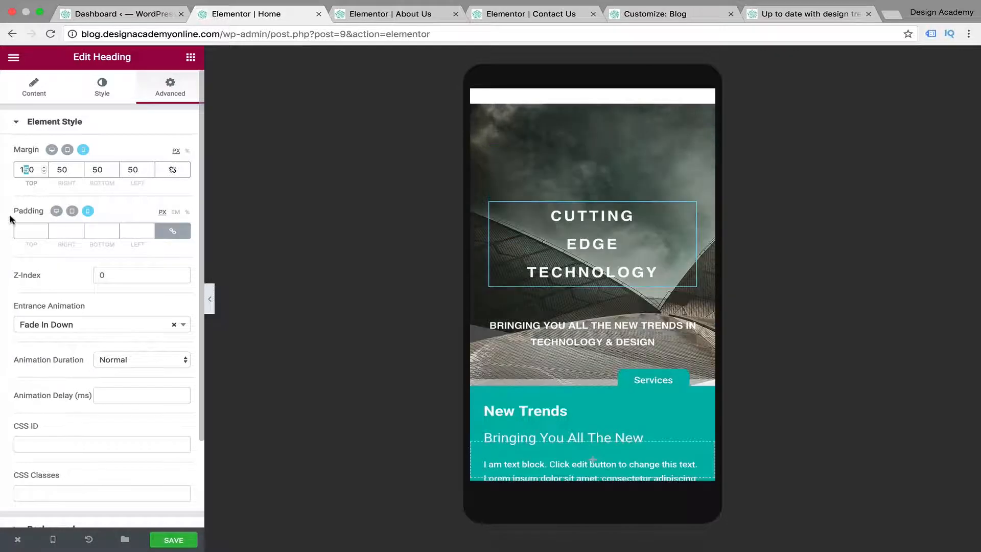
type("3")
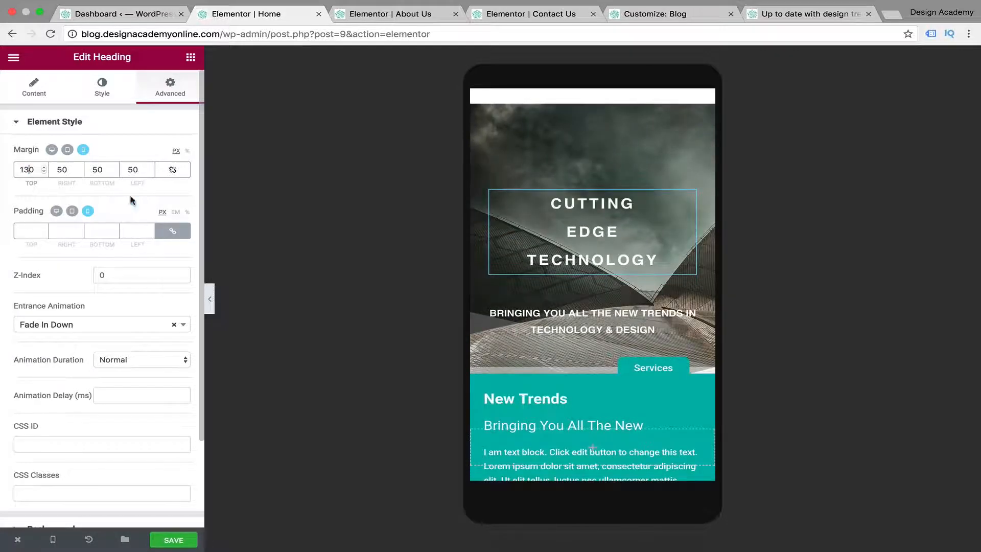
left_click(209, 297)
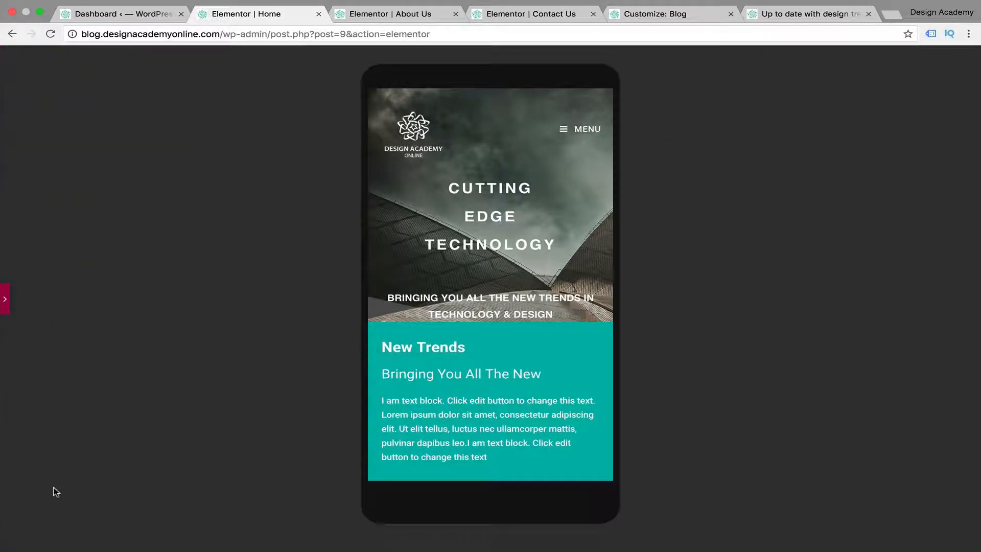
left_click(4, 299)
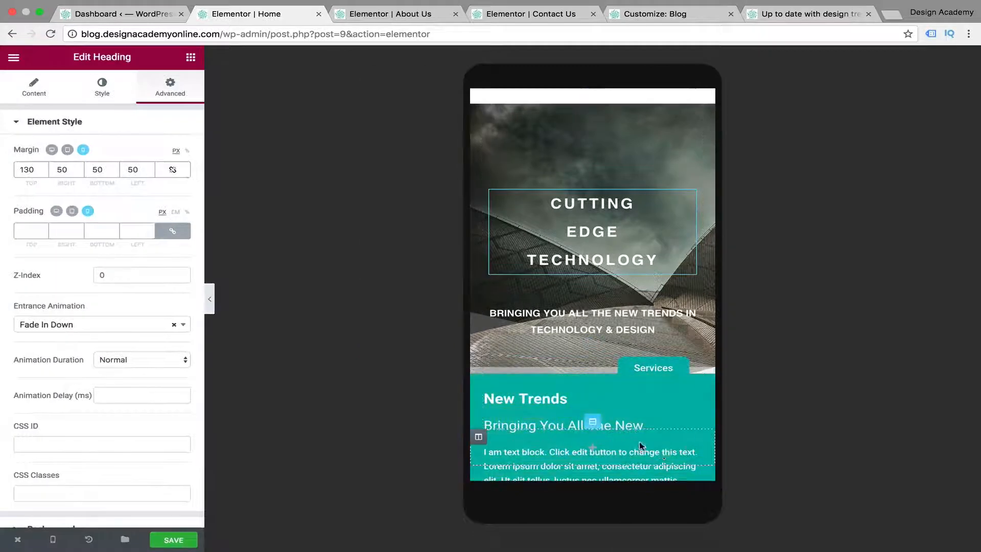
Set the mobile top margin of the New Trends section below the hero to 80 px
scroll(562, 389, "down", 3)
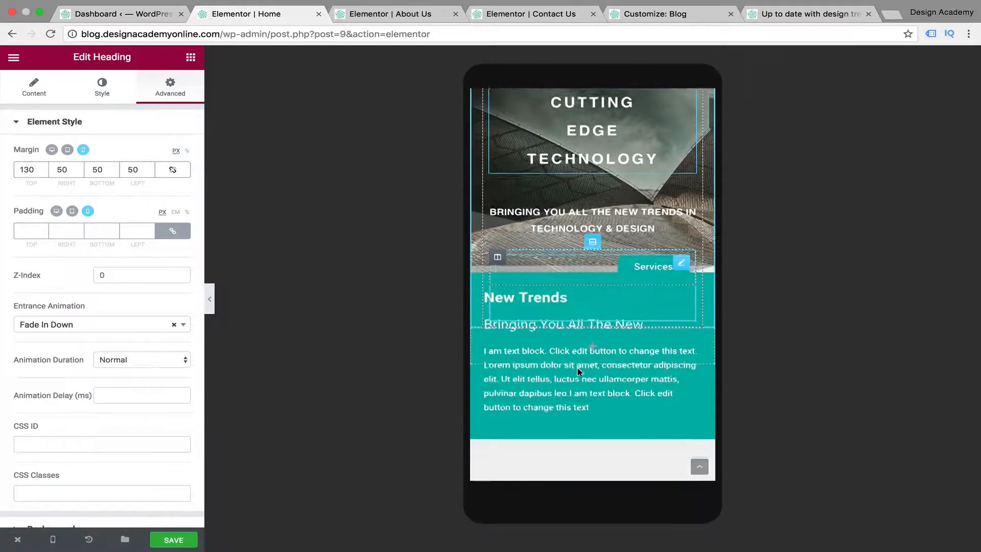
scroll(572, 379, "up", 2)
left_click(593, 379)
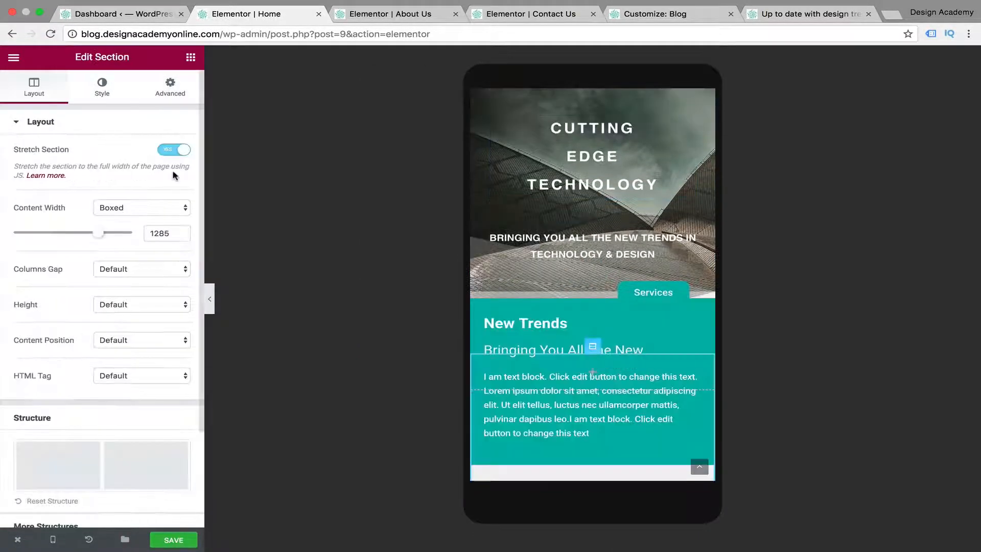
left_click(179, 87)
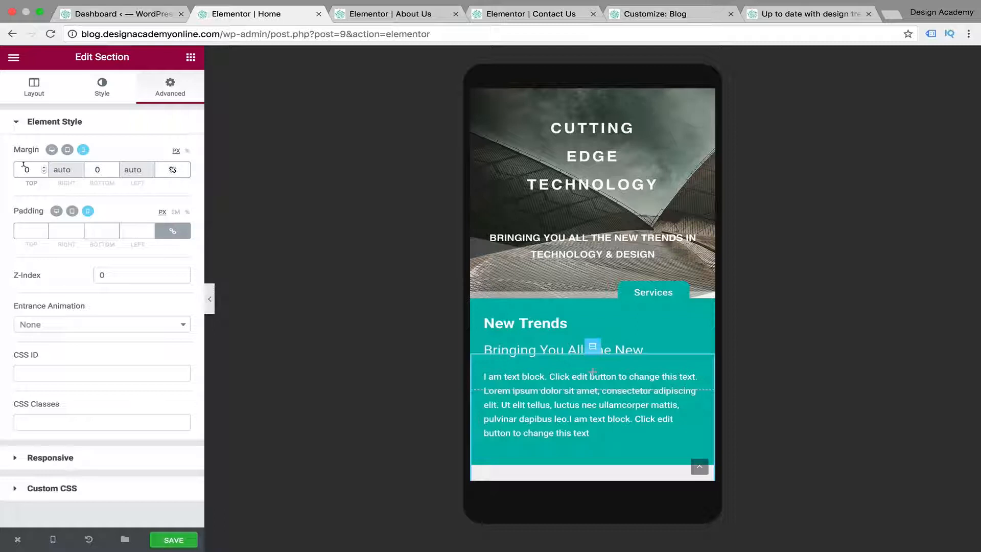
left_click(24, 169)
type("8")
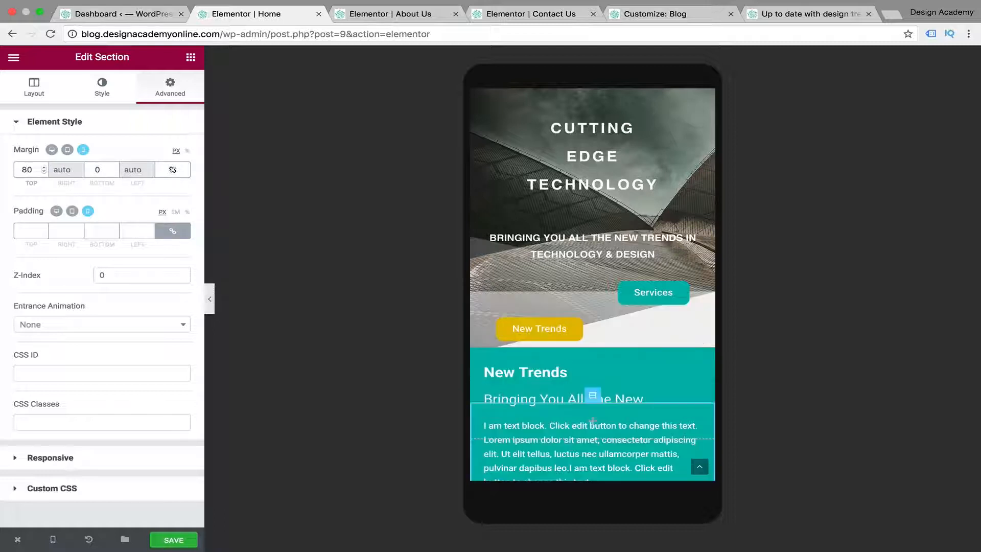
Center the Services and New Trends buttons in the hero on mobile
scroll(635, 273, "down", 1)
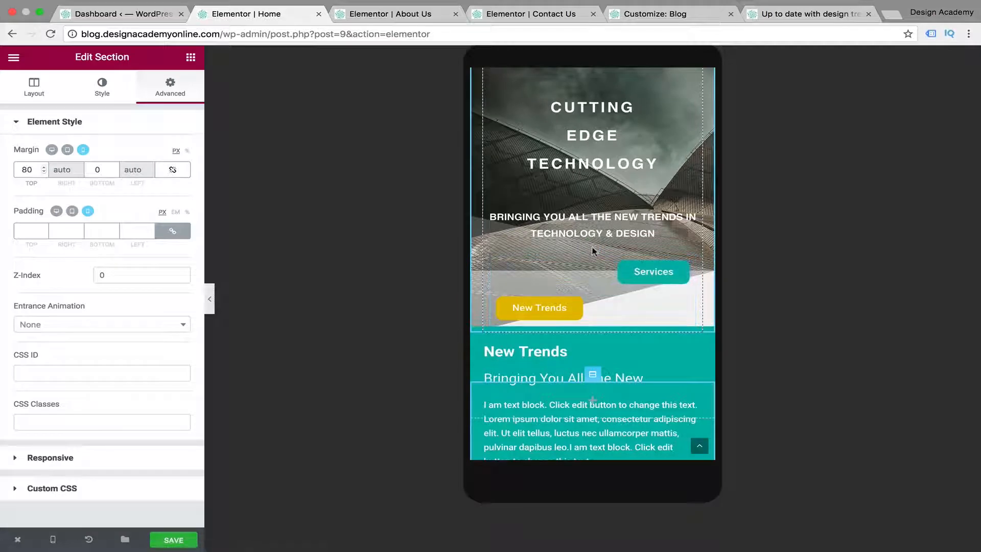
left_click(643, 267)
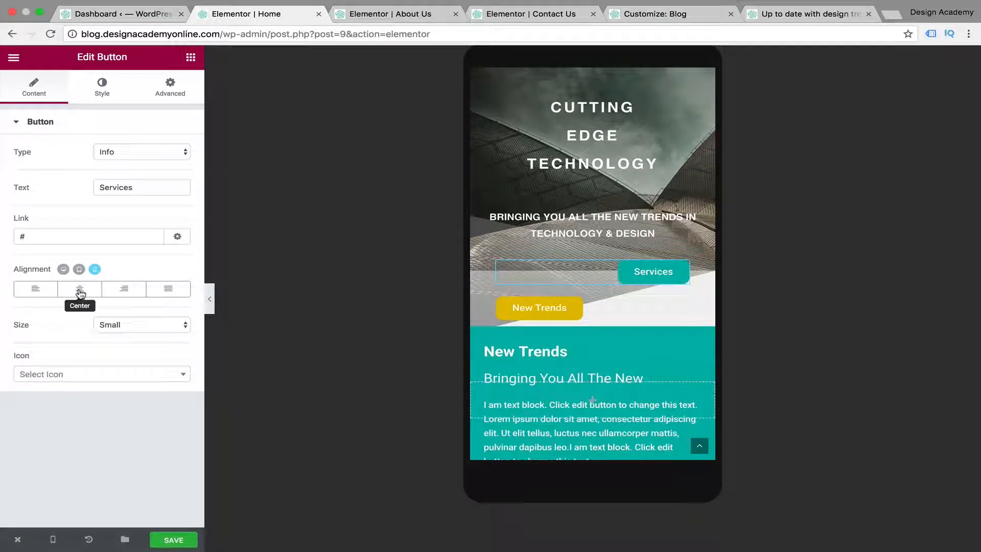
left_click(80, 289)
left_click(682, 304)
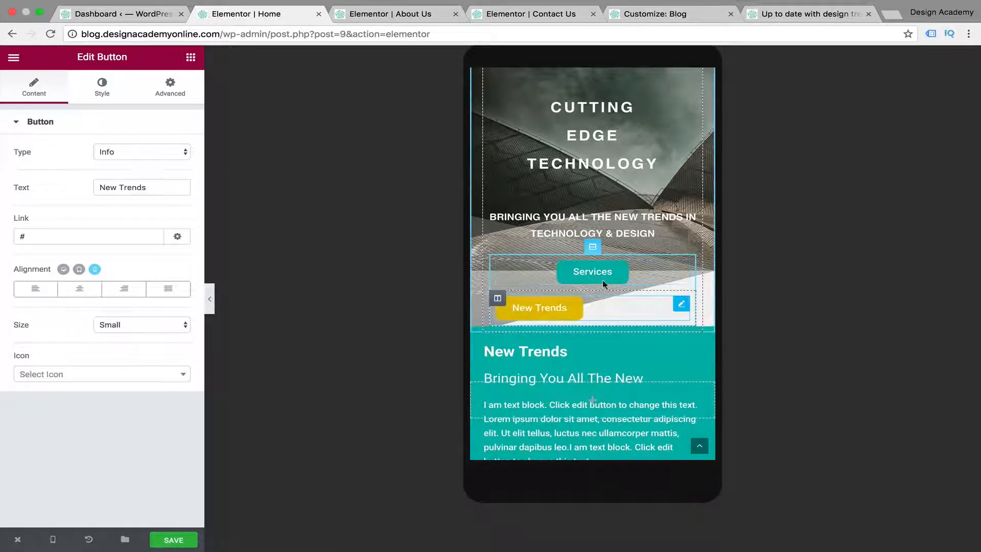
left_click(79, 289)
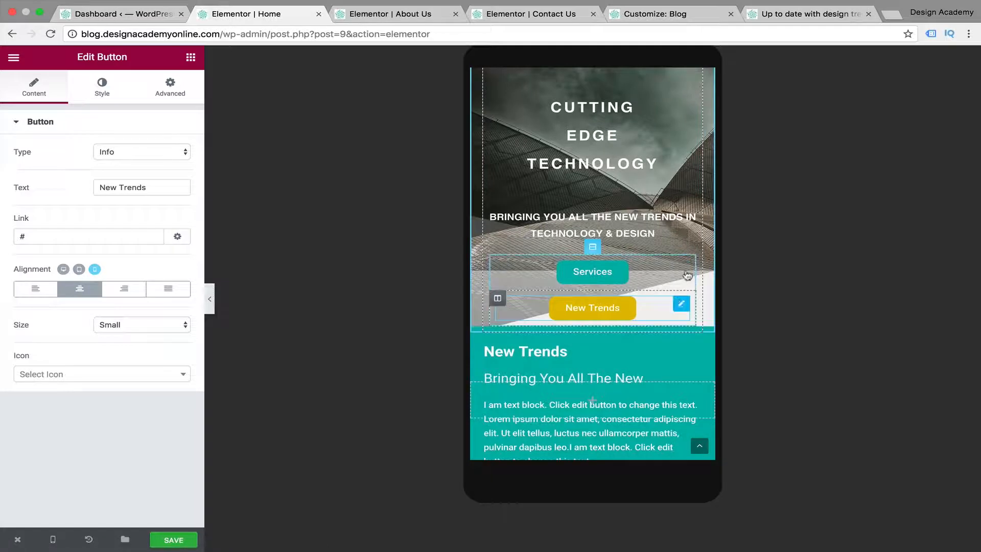
Hide the New Trends button on mobile and preview the hero without the editor panel
left_click(158, 90)
left_click(30, 121)
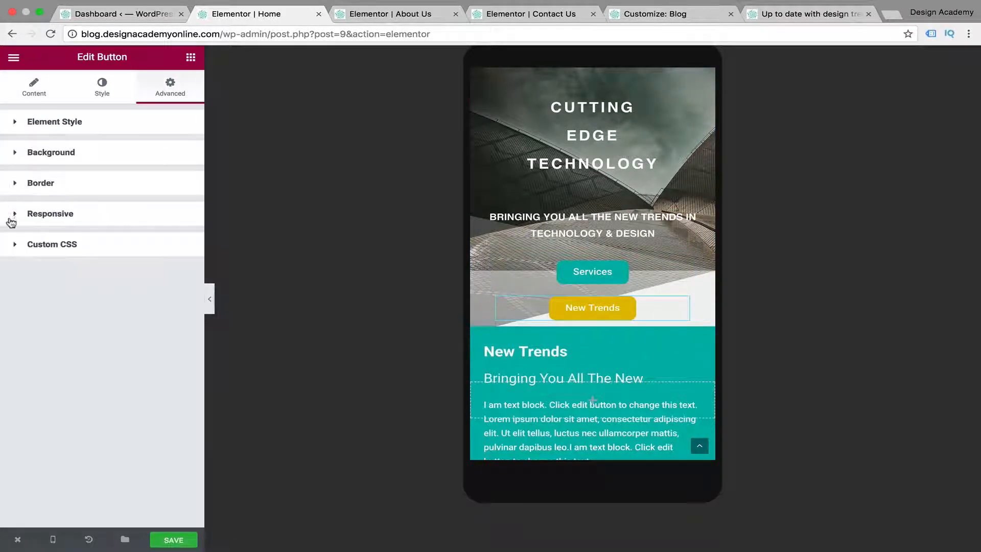
left_click(20, 214)
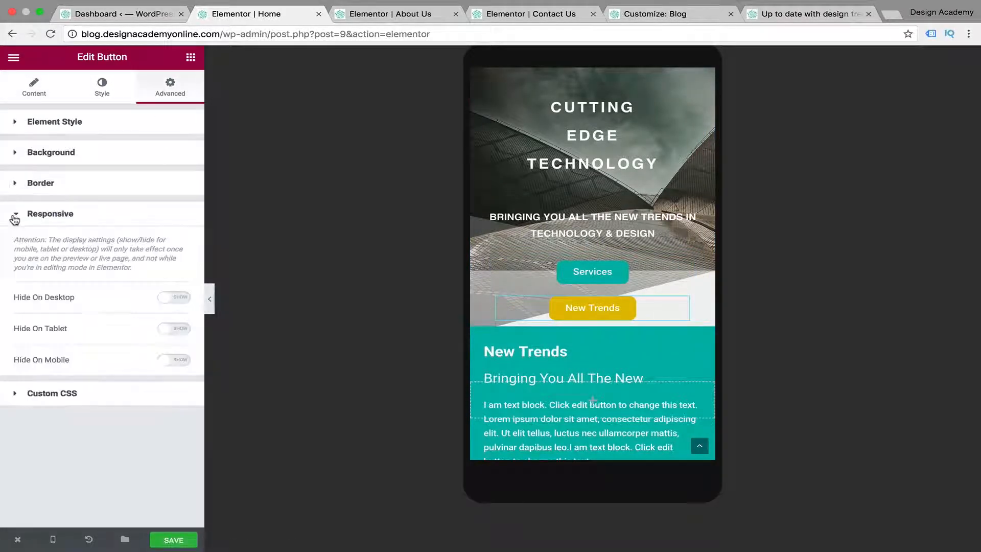
left_click(168, 366)
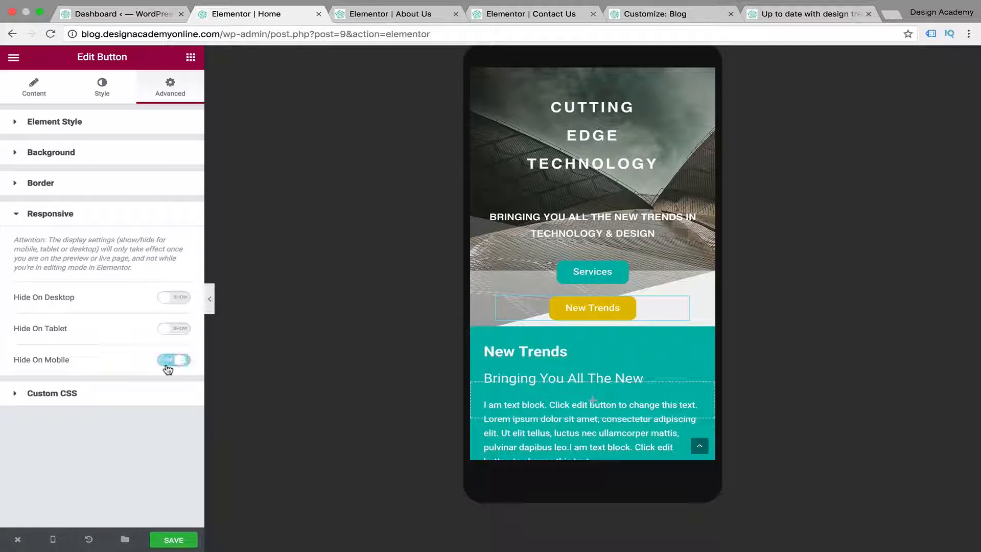
left_click(207, 301)
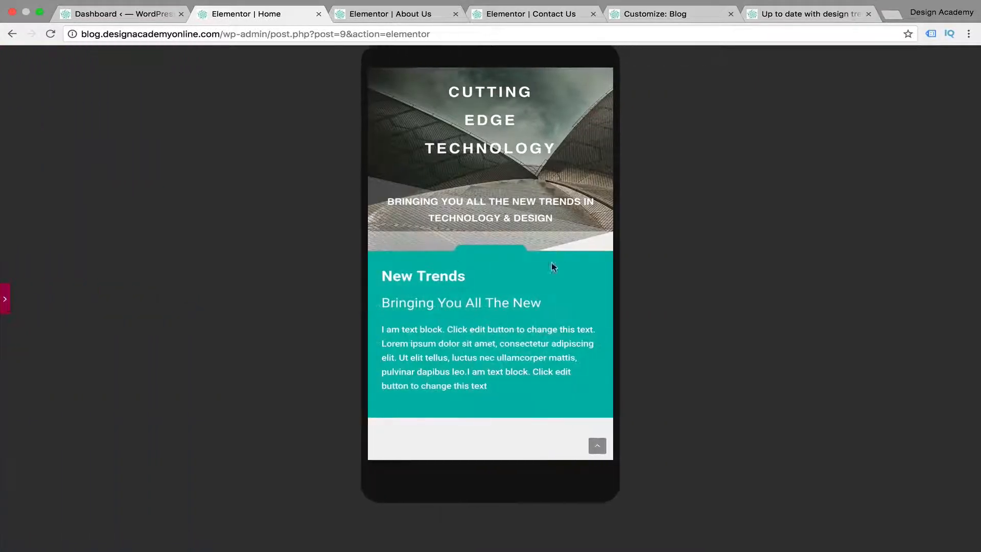
scroll(549, 272, "up", 2)
left_click(5, 299)
Set the mobile top margin of the New Trends section below the hero to 120 px
scroll(598, 327, "down", 3)
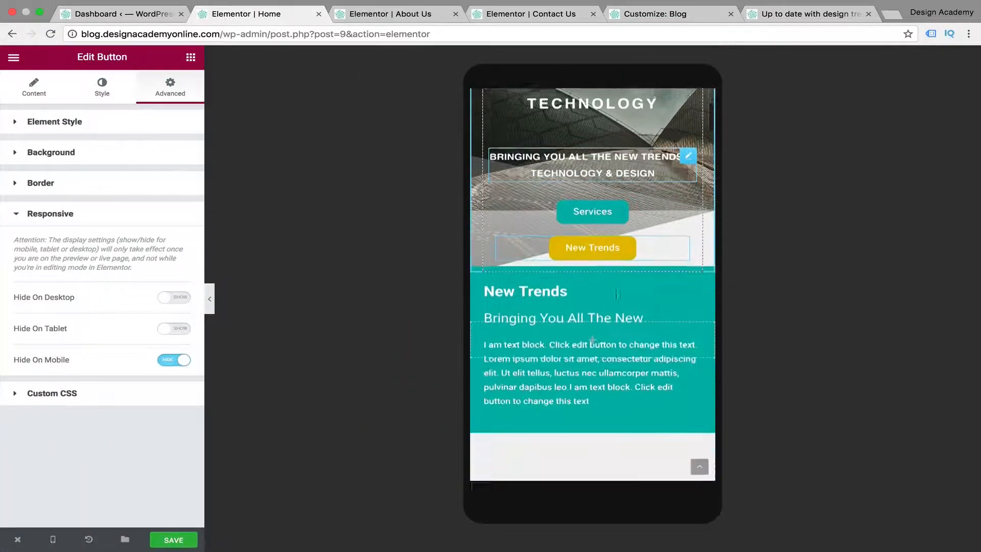
left_click(592, 313)
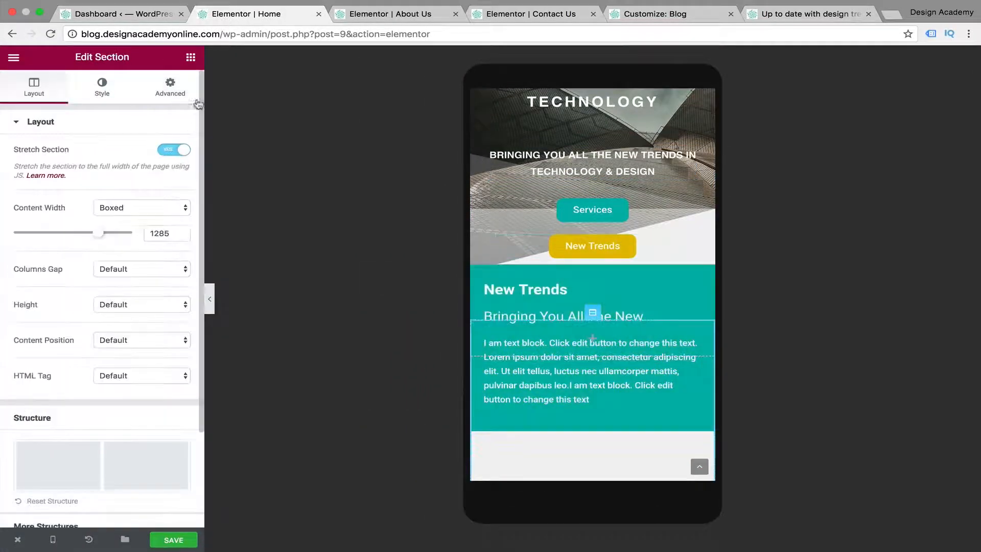
left_click(164, 97)
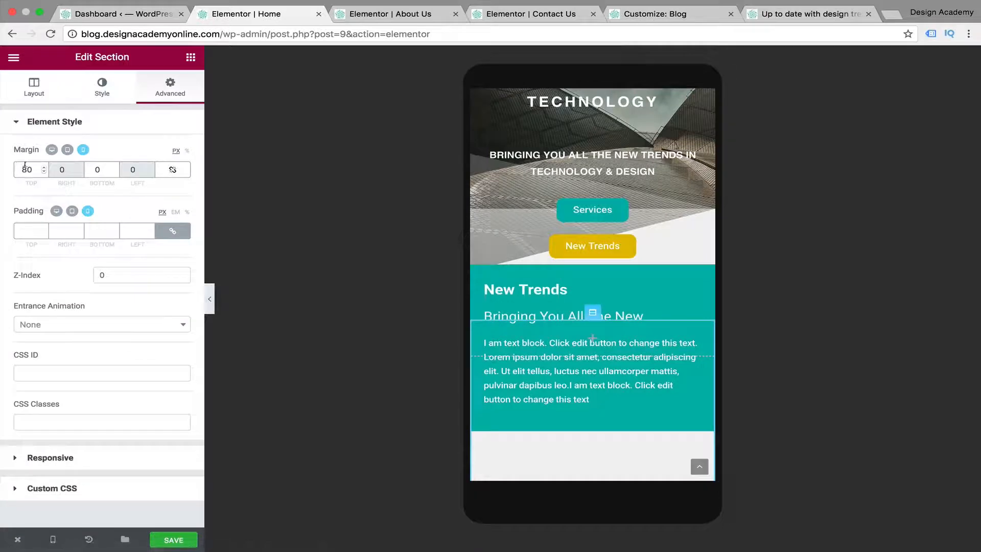
type("12")
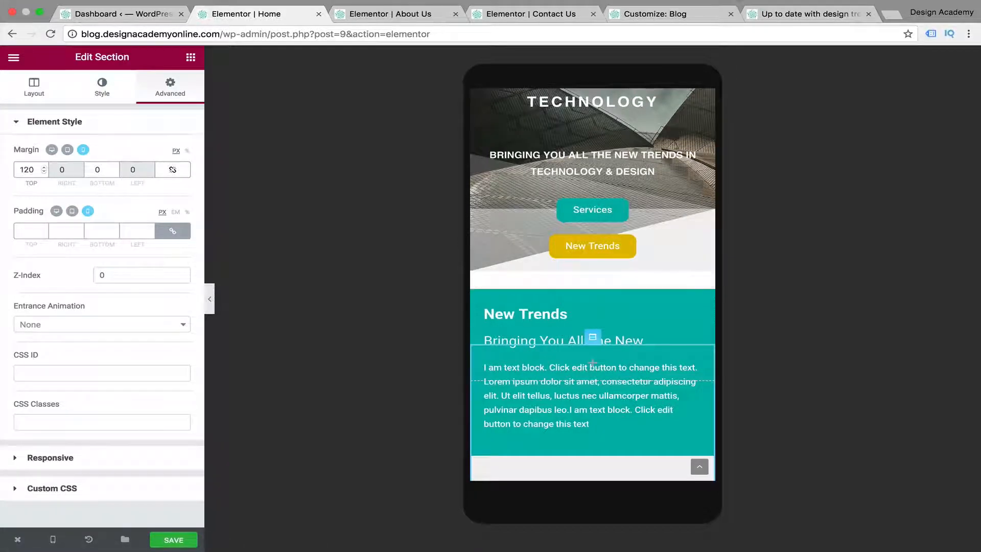
Set the Cutting Edge Technology heading's mobile font size to 22 px and line height to 30 px, checking the hero preview
left_click(209, 296)
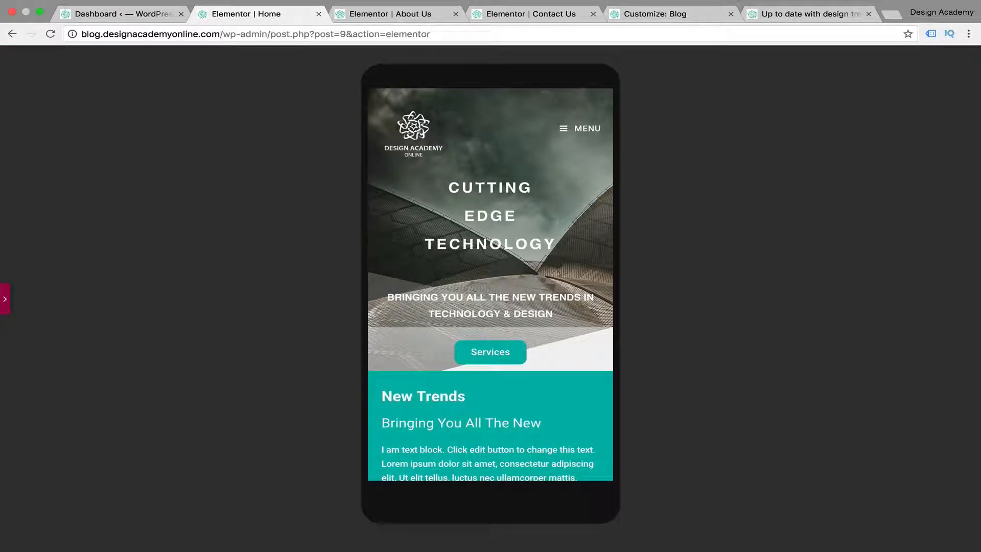
left_click(6, 301)
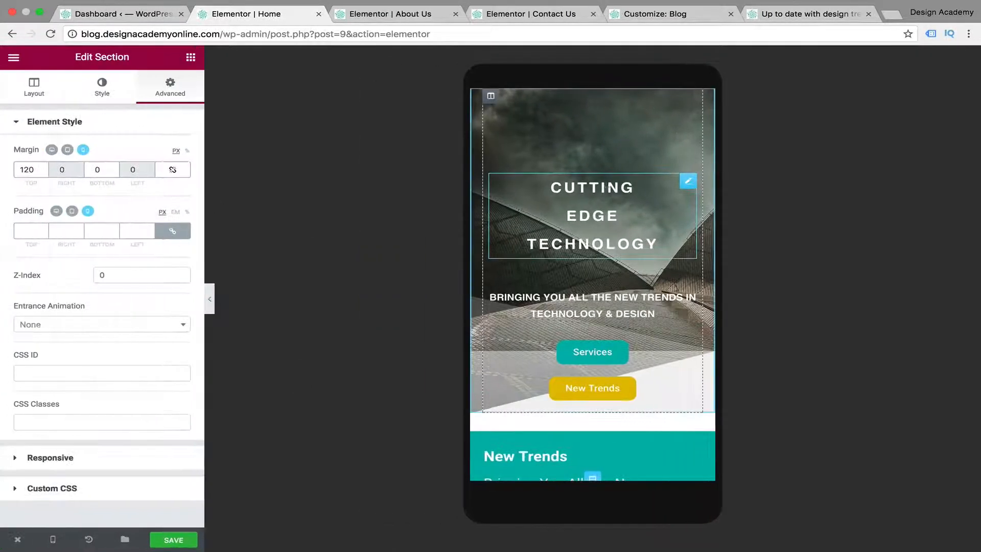
left_click(103, 86)
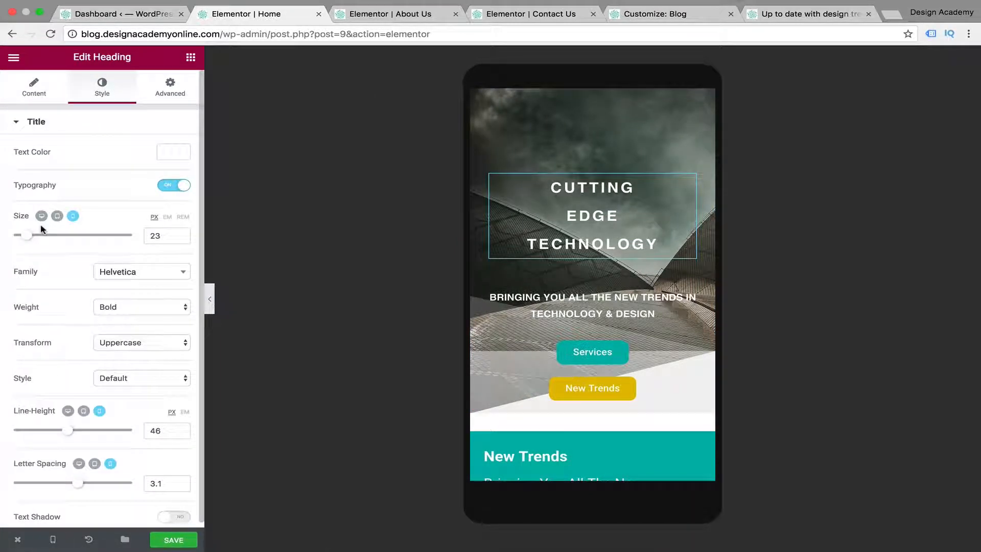
left_click_drag(32, 237, 27, 235)
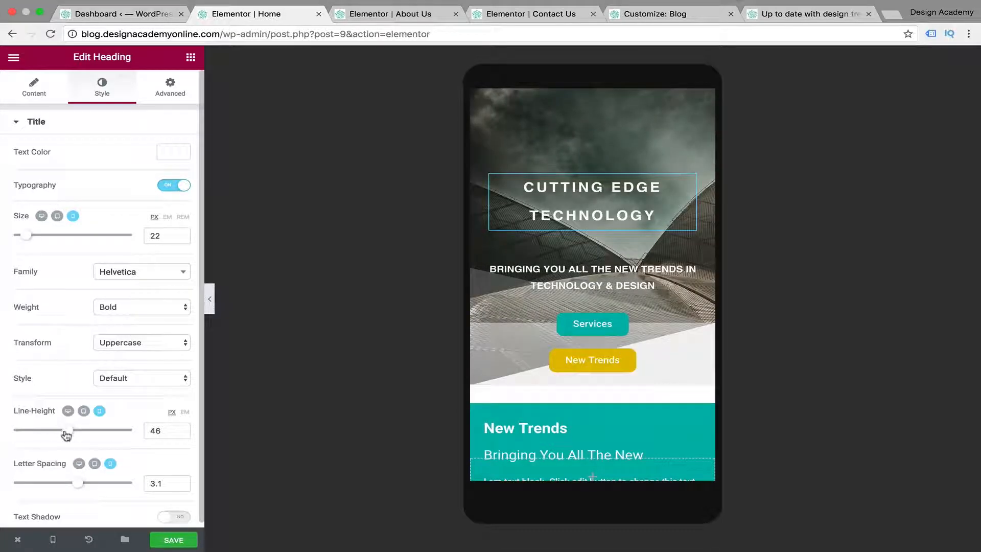
left_click_drag(67, 435, 48, 437)
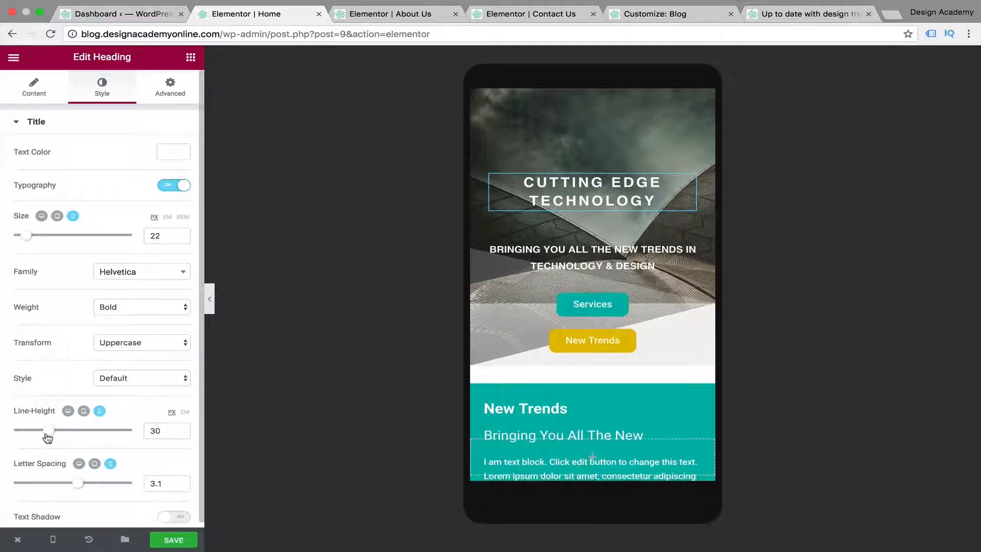
left_click(213, 299)
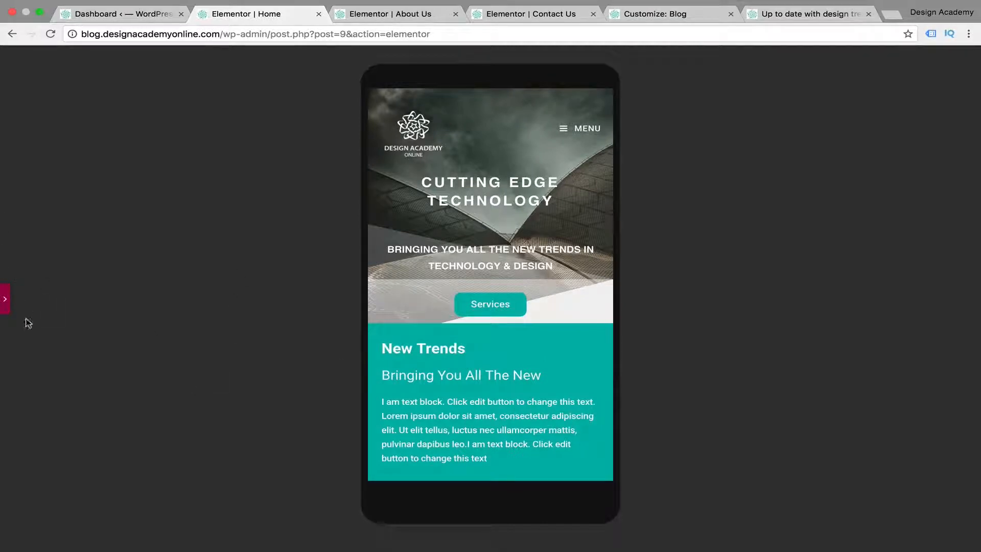
left_click(5, 300)
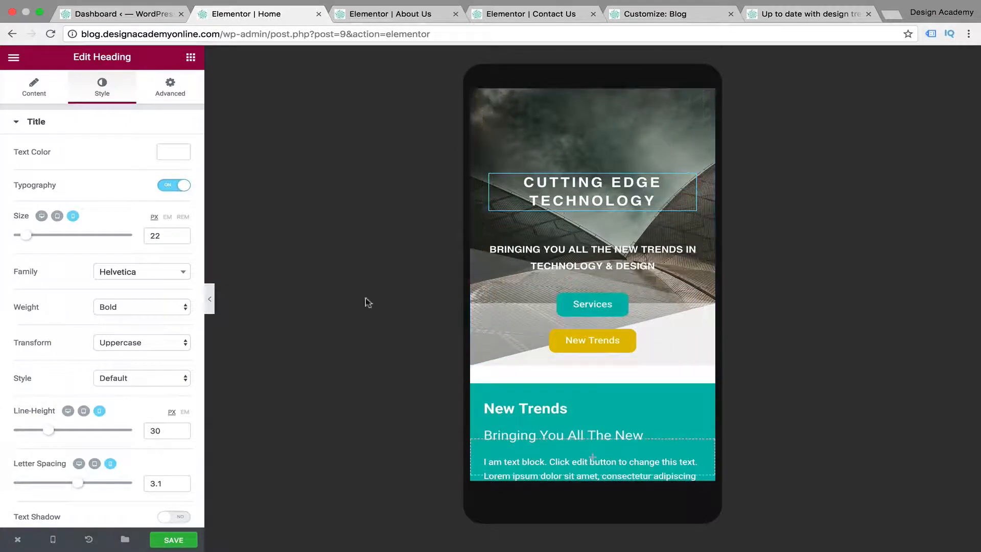
Unlink the mobile margins of the New Features & Design section and set its top margin to -100 px
scroll(683, 351, "up", 1)
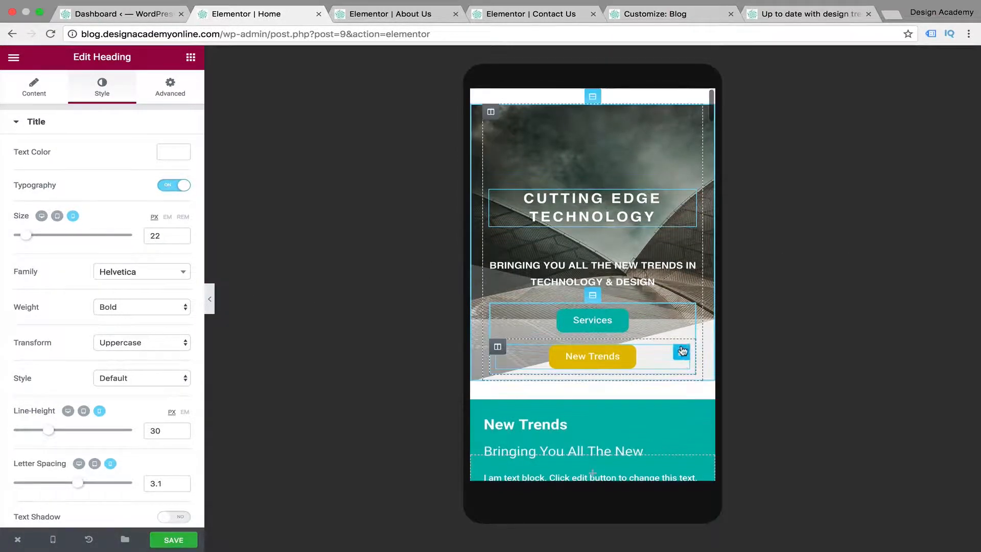
scroll(683, 350, "down", 5)
scroll(682, 351, "up", 3)
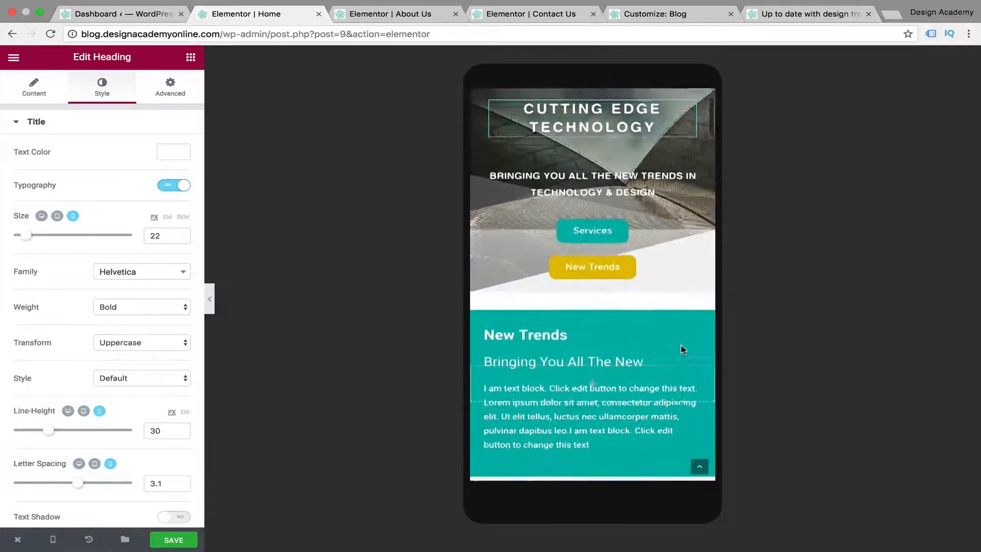
scroll(683, 351, "down", 8)
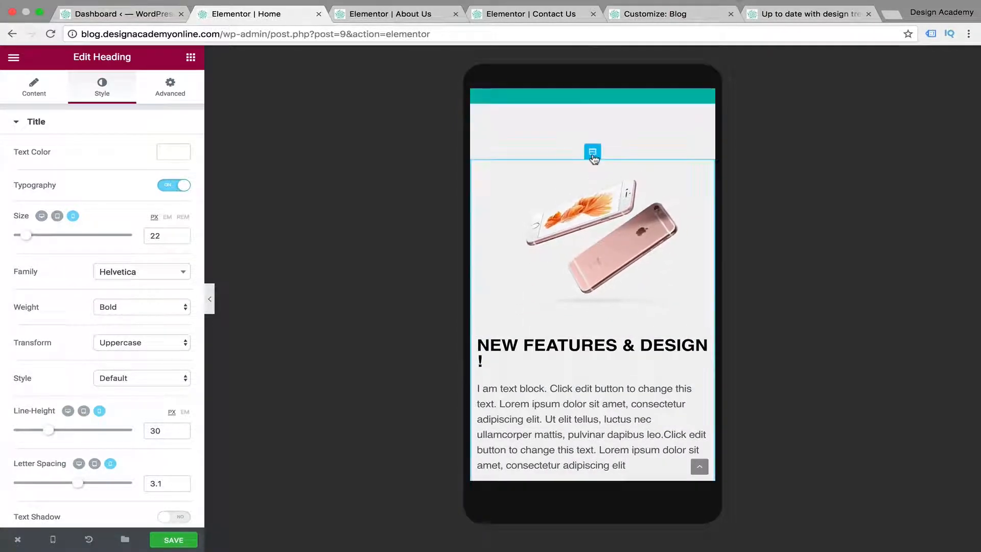
left_click(593, 152)
left_click(175, 90)
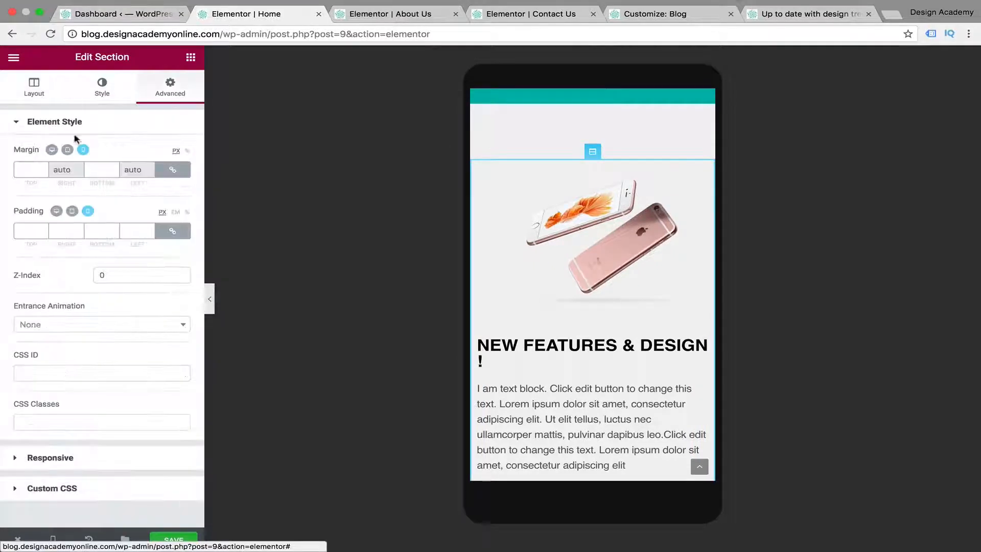
left_click(172, 170)
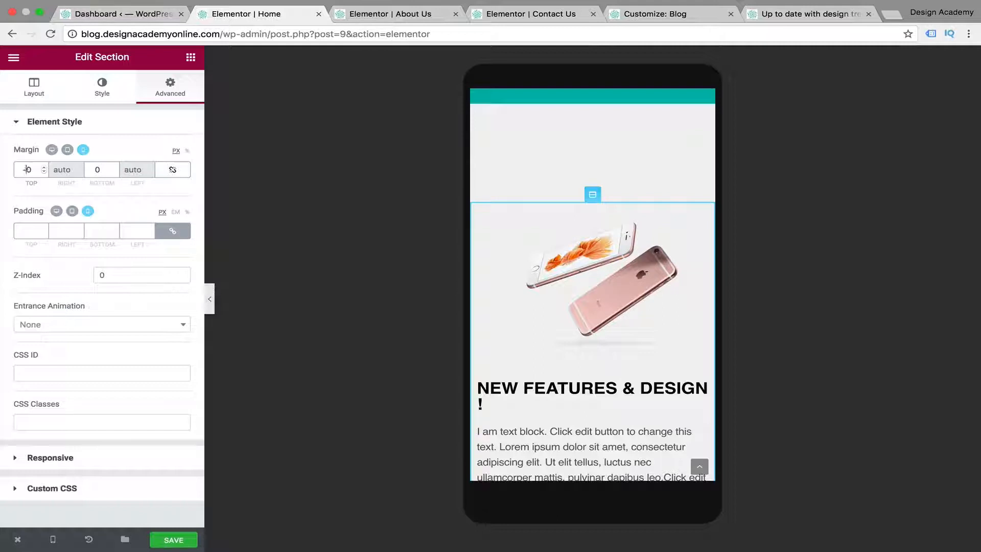
type("5")
key("BackSpace")
type("10")
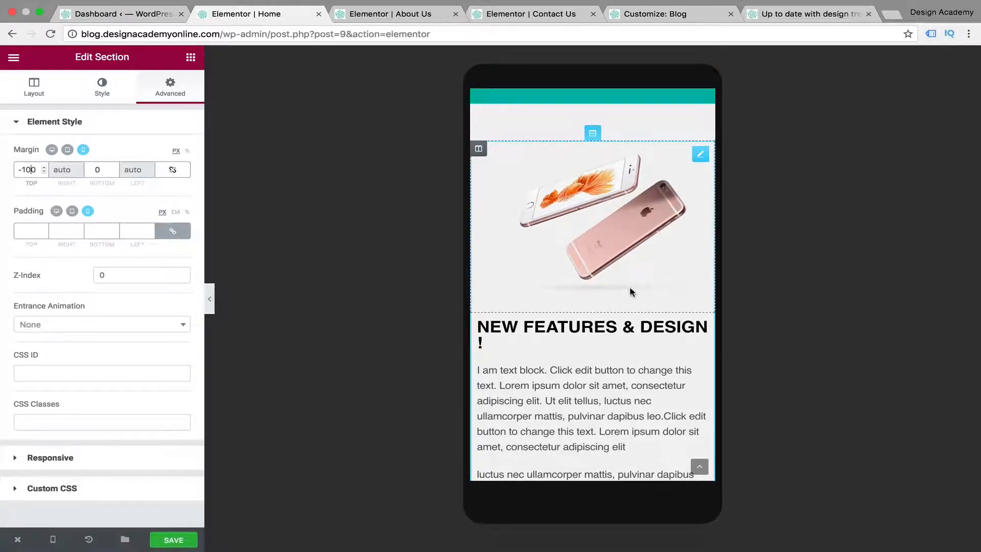
Set the widgets space of the New Features & Design text column to 30 px
scroll(629, 289, "down", 3)
scroll(510, 167, "down", 2)
left_click(510, 167)
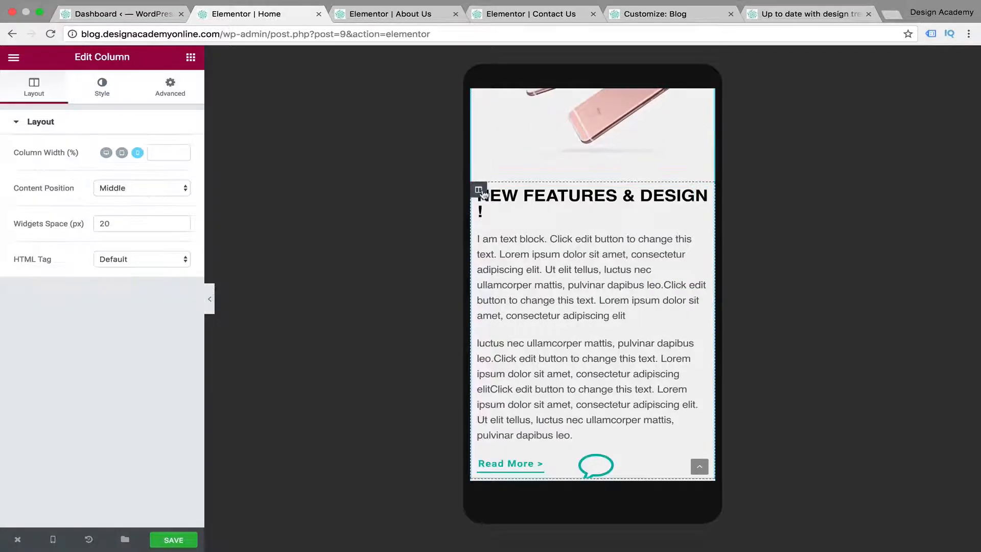
left_click(179, 223)
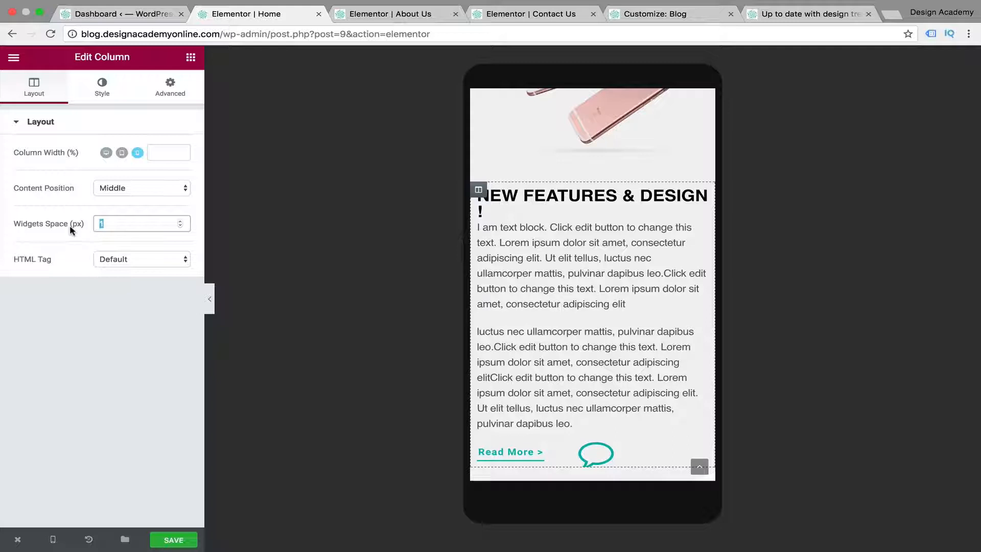
type("30")
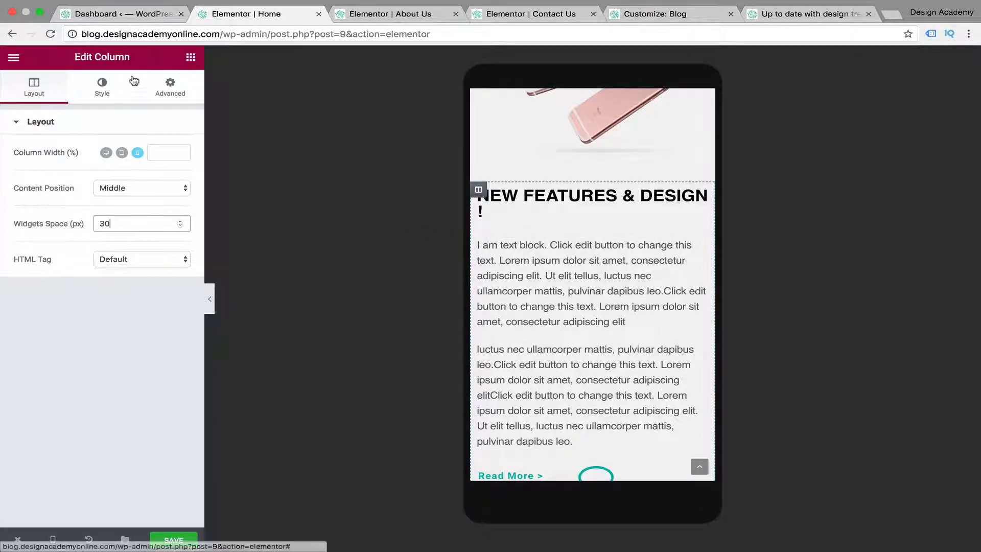
Unlink the New Features & Design text column's mobile margins and set the left margin to 10 px
left_click(171, 87)
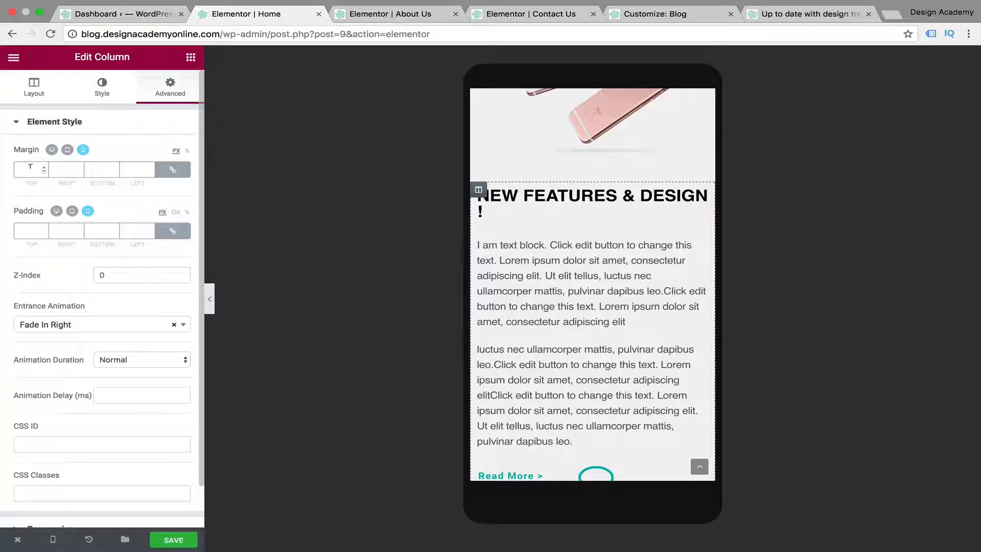
left_click(173, 170)
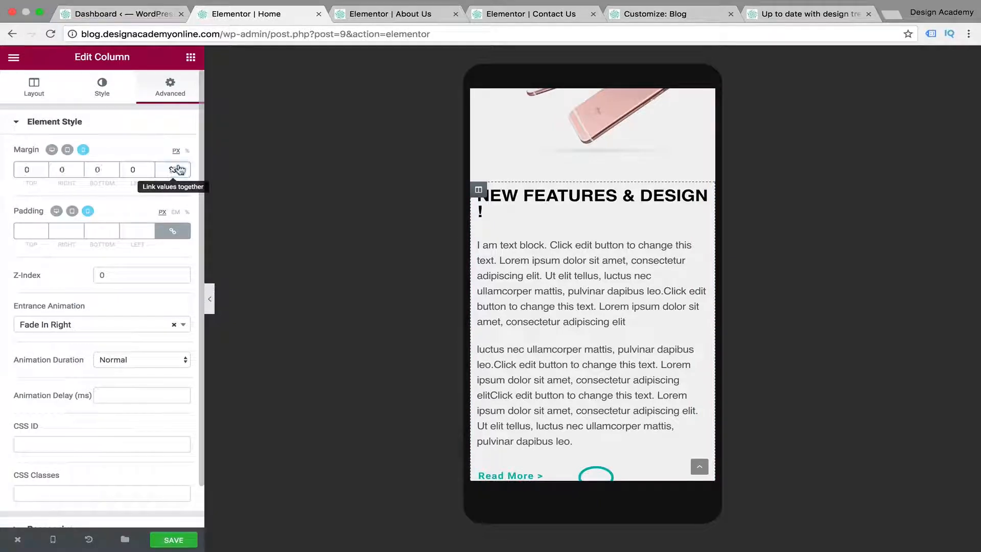
left_click(128, 169)
type("2")
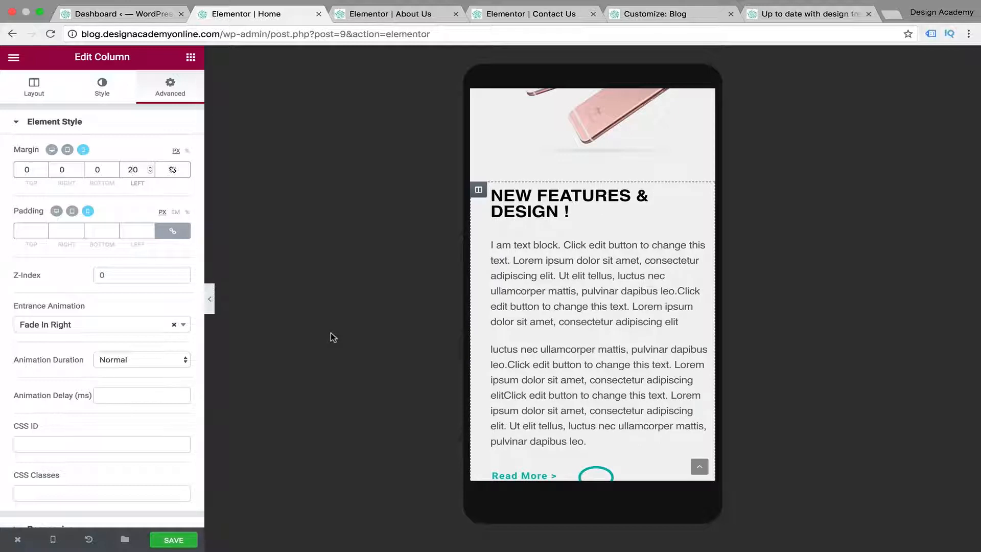
key("BackSpace")
type("1")
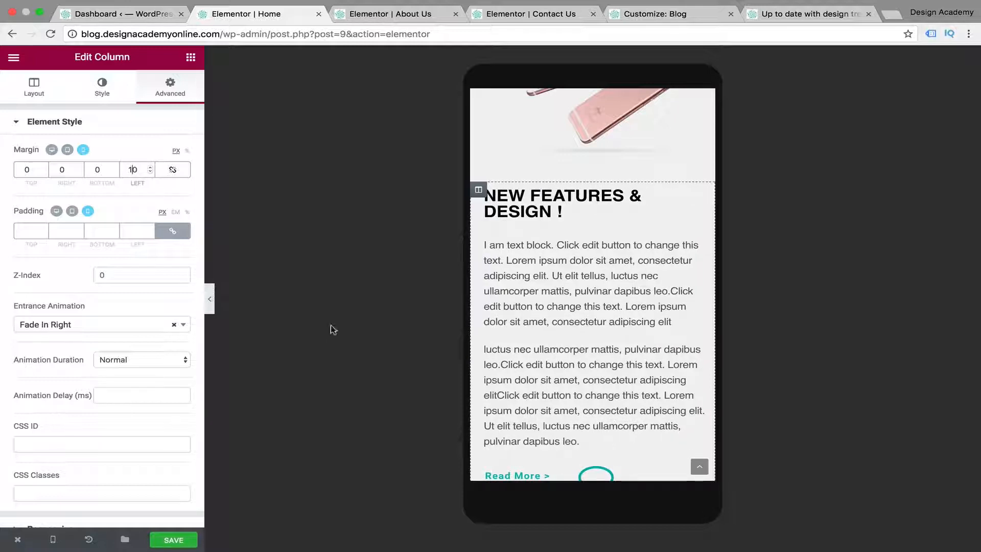
Try percentage-based mobile left margins of 10% and 15% on the New Features & Design text column
left_click(187, 152)
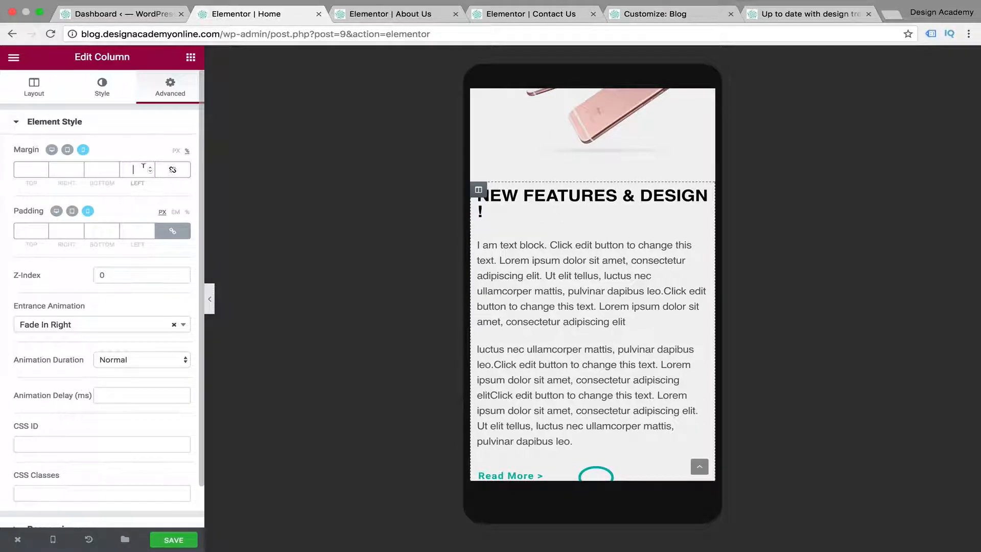
type("10")
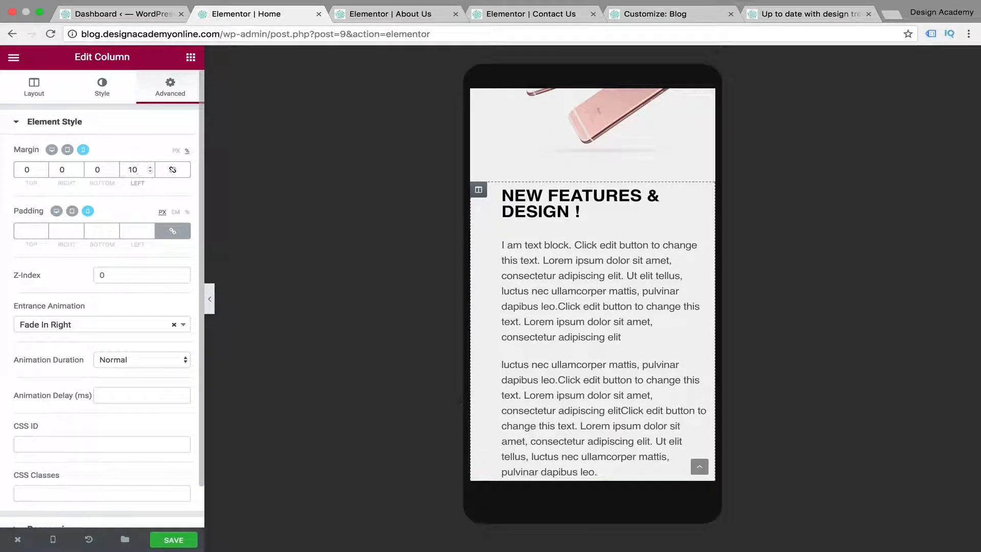
key("BackSpace")
key("BackSpace")
type("15")
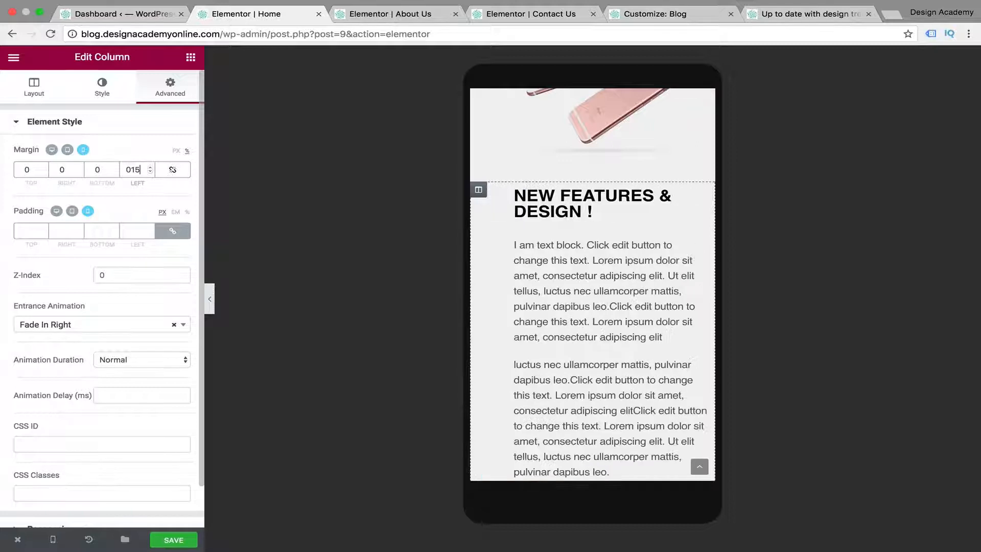
key("BackSpace")
key("BackSpace")
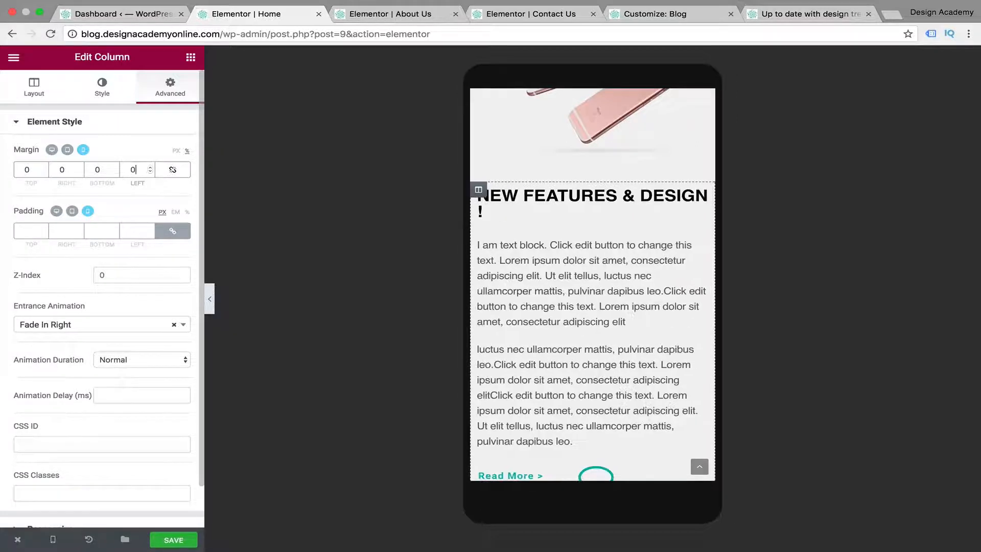
Set the text column's mobile left margin to 15 px and right margin to 10 px, and preview the section
left_click(187, 152)
left_click(132, 169)
type("15")
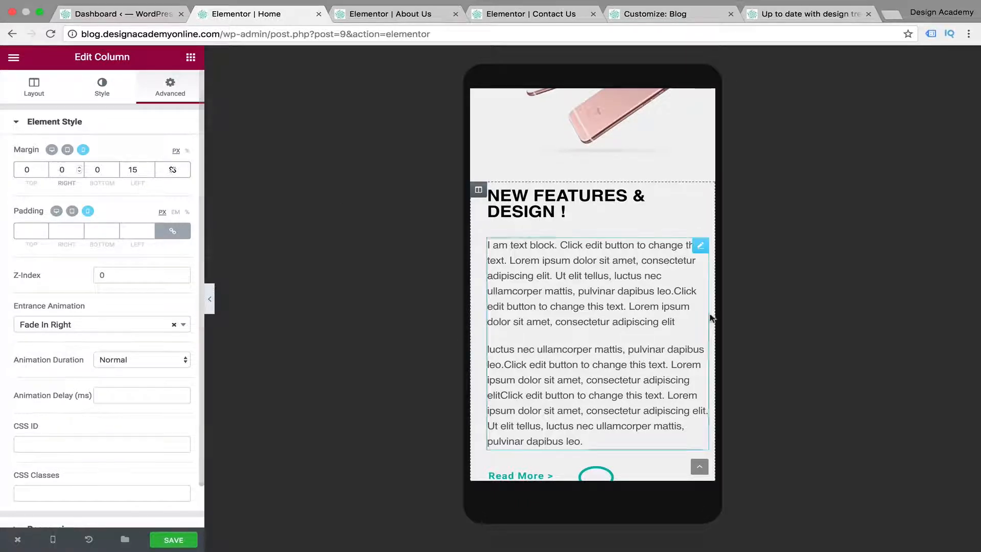
type("1")
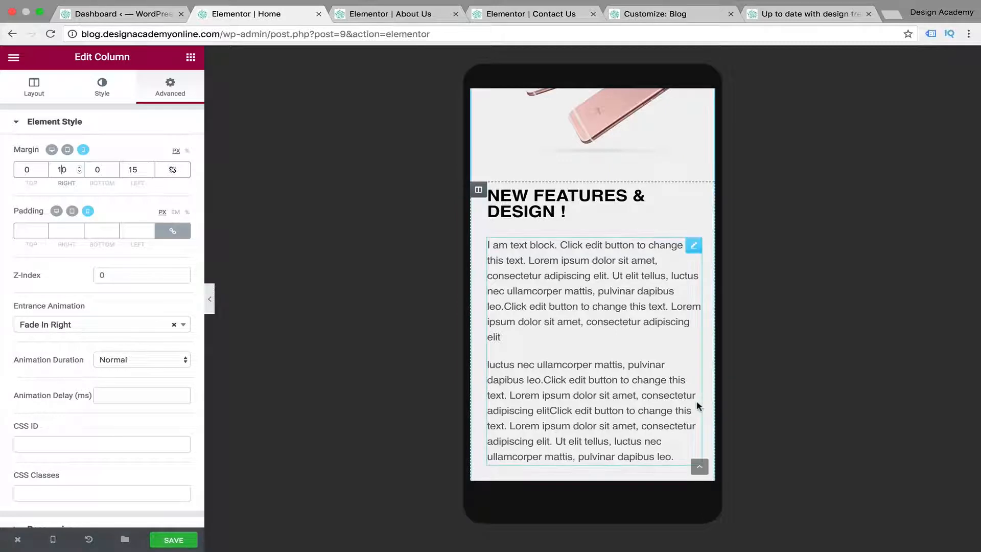
left_click(211, 297)
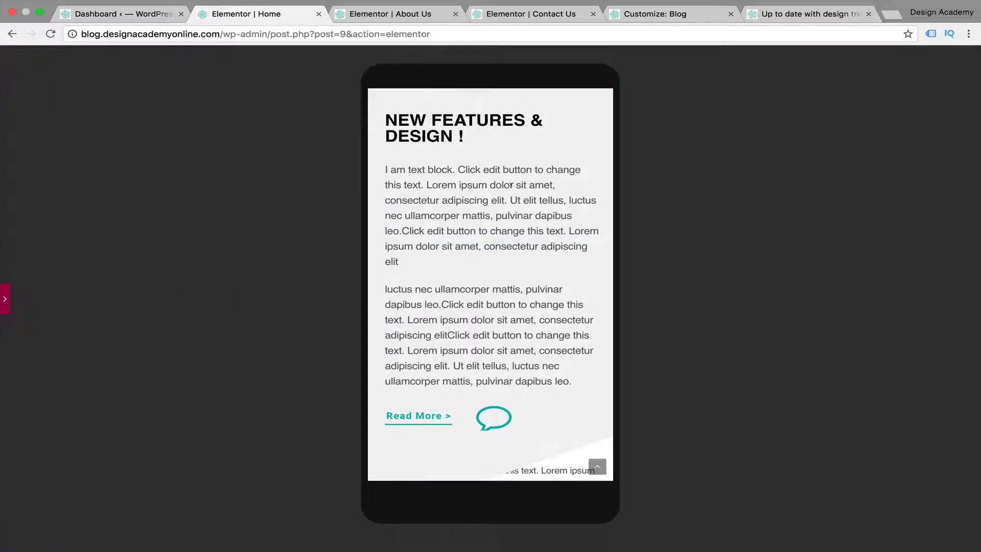
scroll(511, 185, "up", 5)
scroll(511, 184, "down", 7)
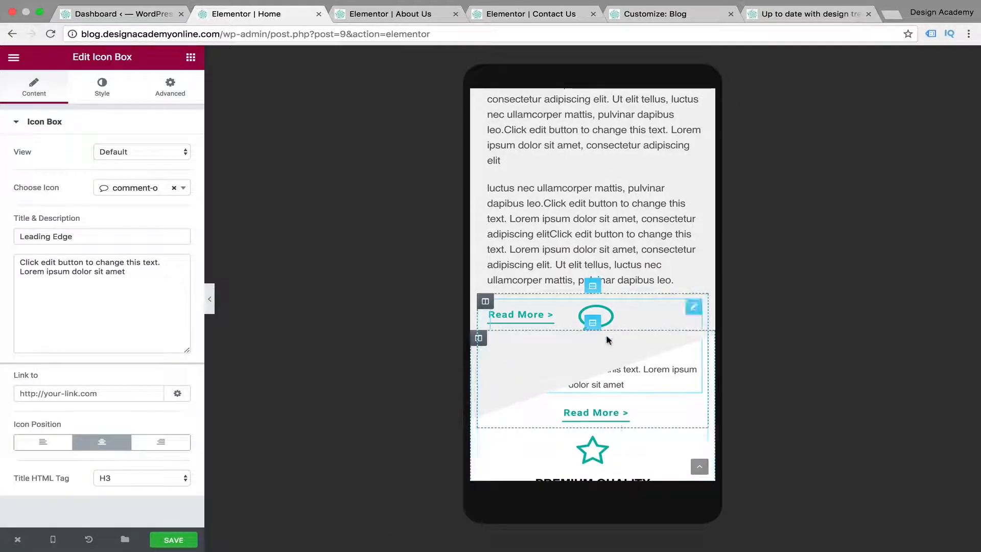
Set the mobile top margin of the inner section holding the Leading Edge and Premium Quality boxes to 90 px and preview it
left_click(594, 287)
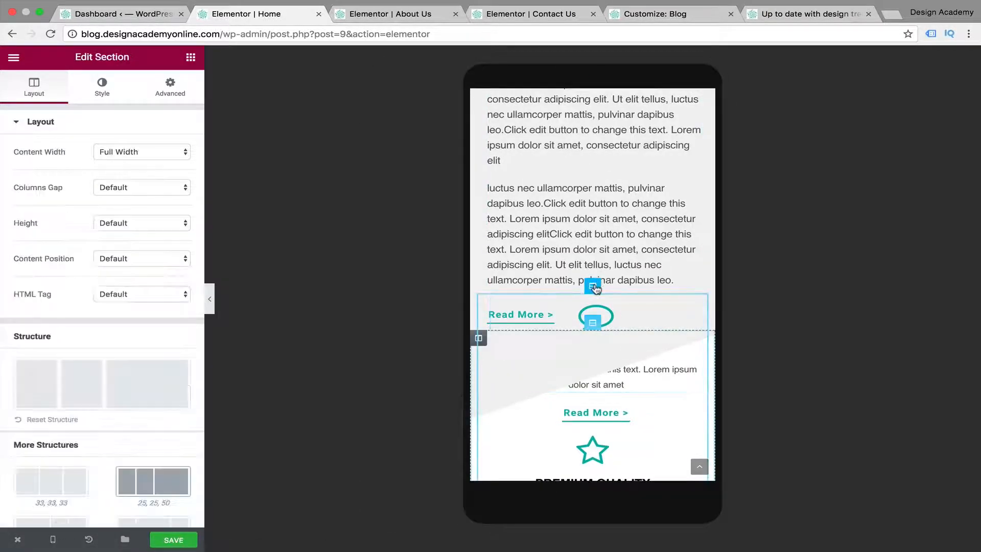
scroll(641, 256, "down", 4)
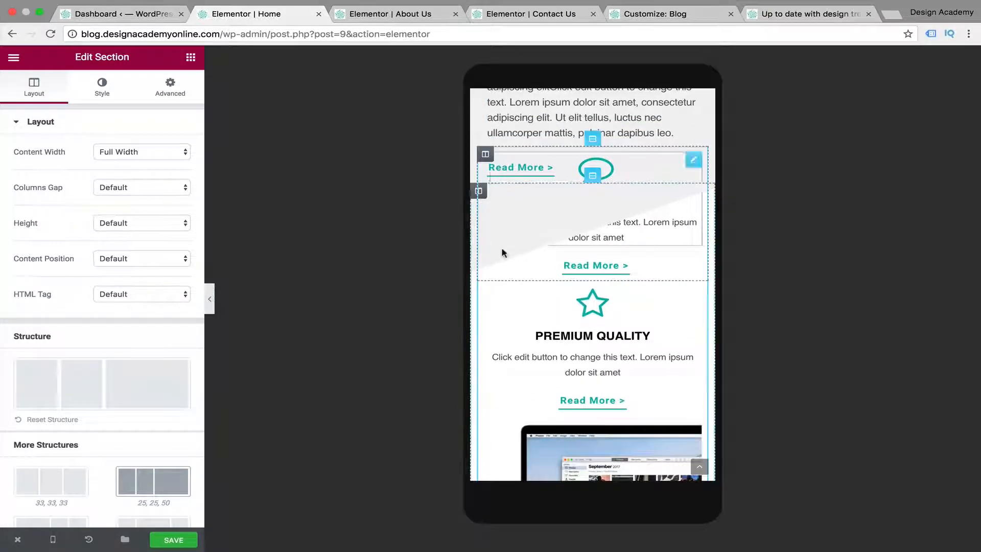
left_click(170, 88)
left_click(170, 174)
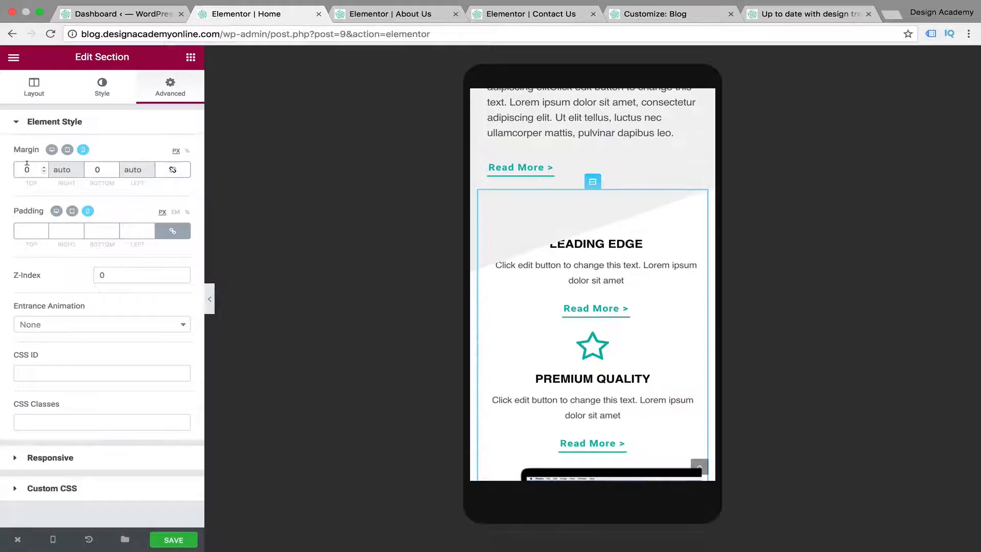
type("300")
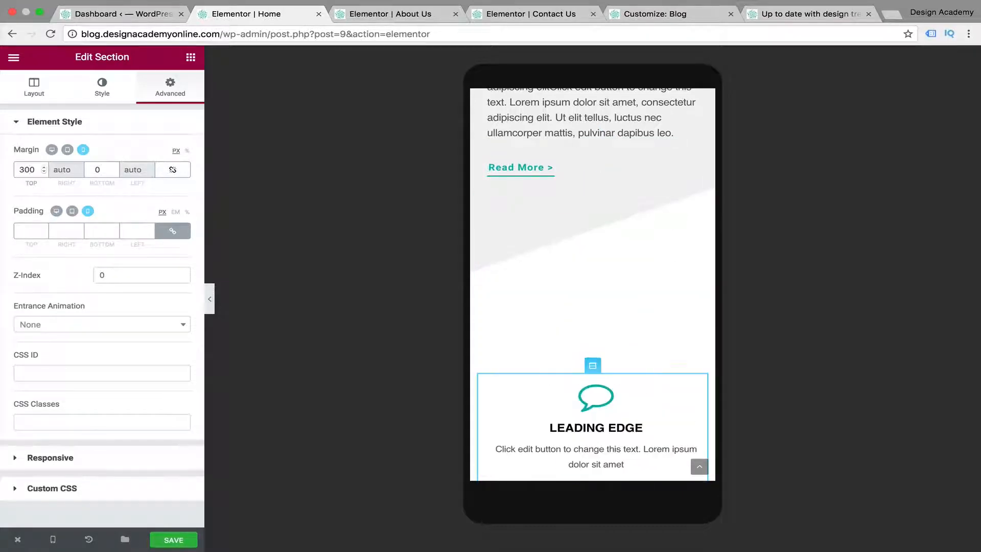
key("Delete")
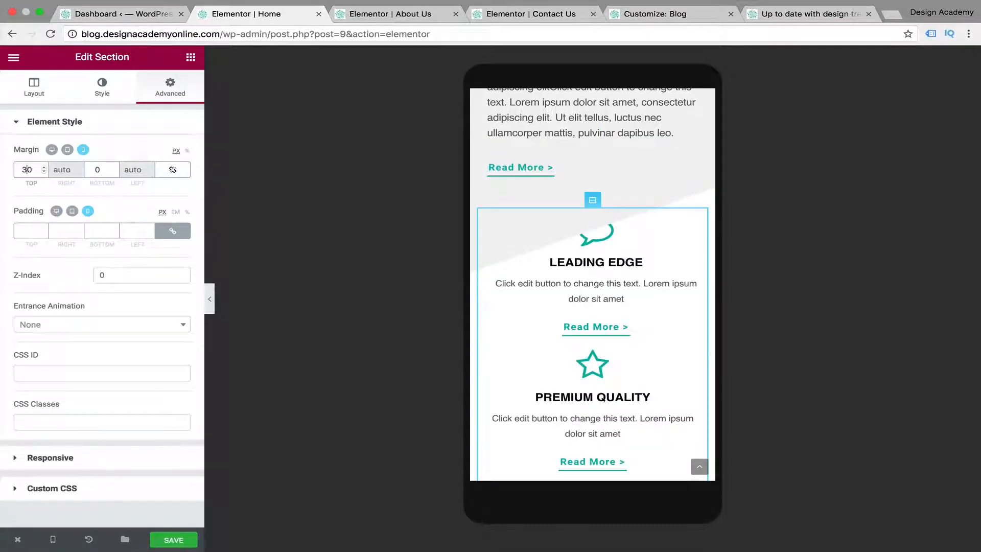
key("BackSpace")
type("9")
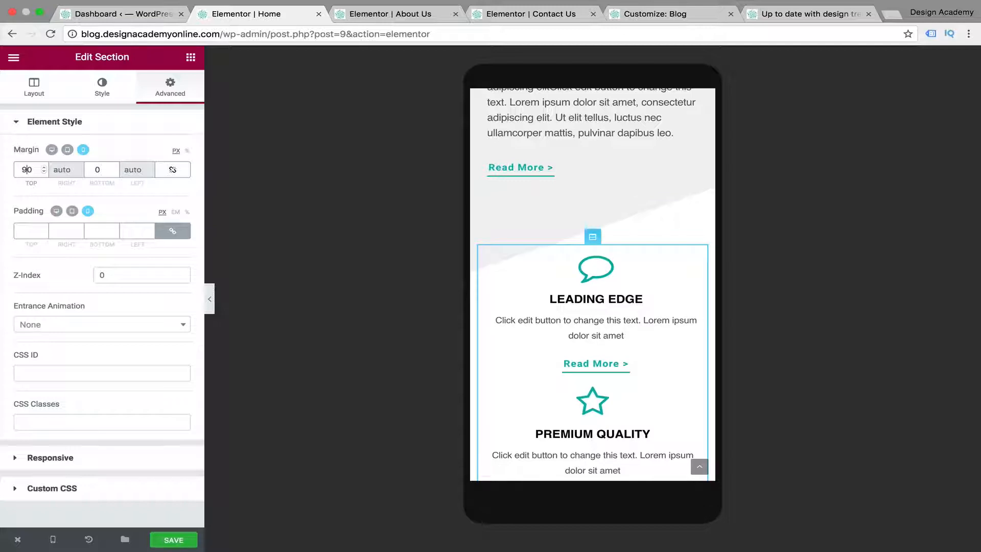
left_click(209, 299)
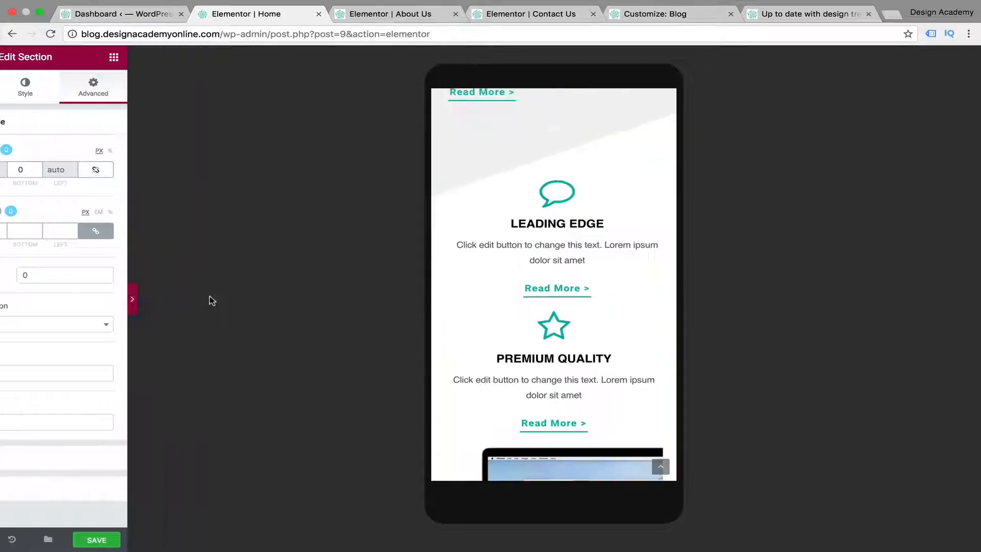
Try centre alignment on mobile for the Read More button above the Leading Edge box, and return it to left alignment
scroll(473, 240, "up", 5)
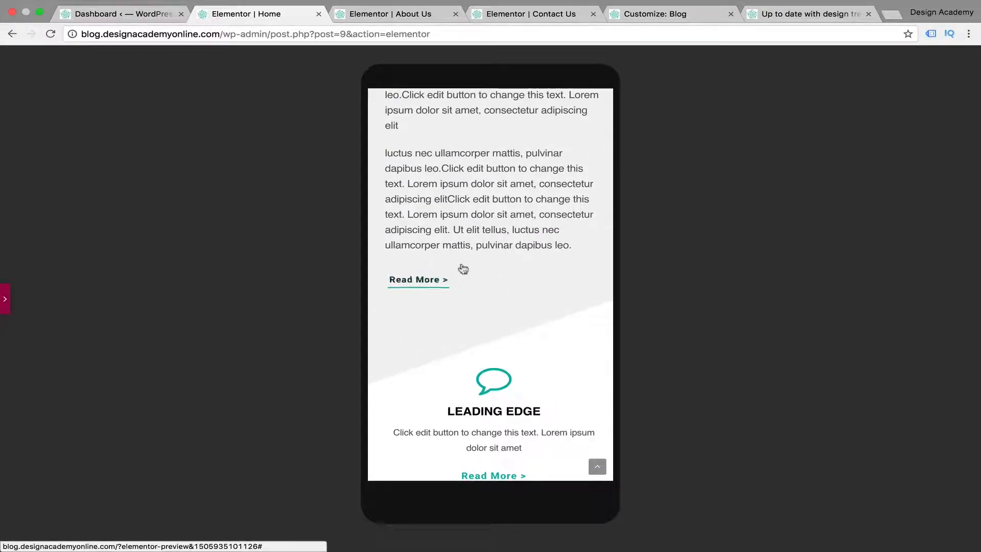
left_click(6, 295)
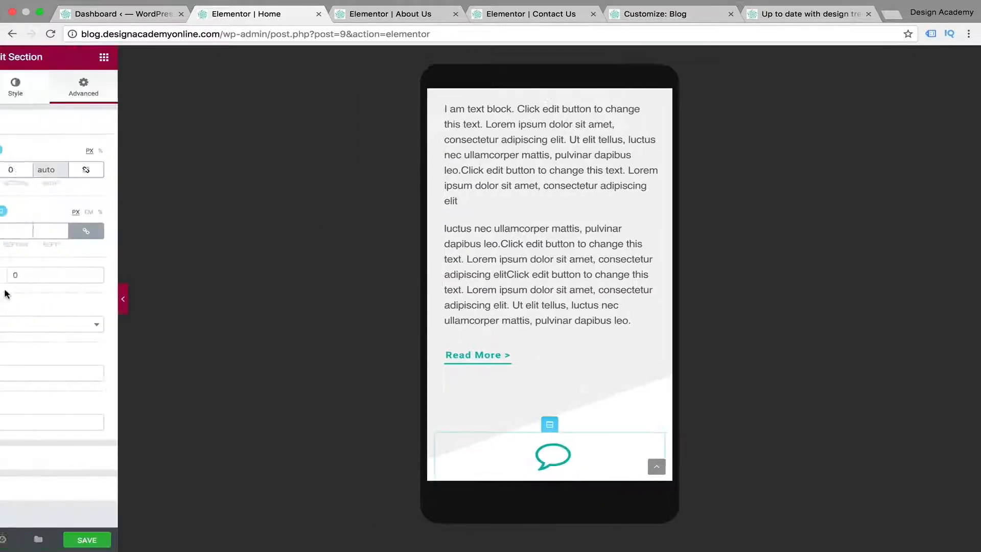
left_click(517, 364)
left_click(78, 289)
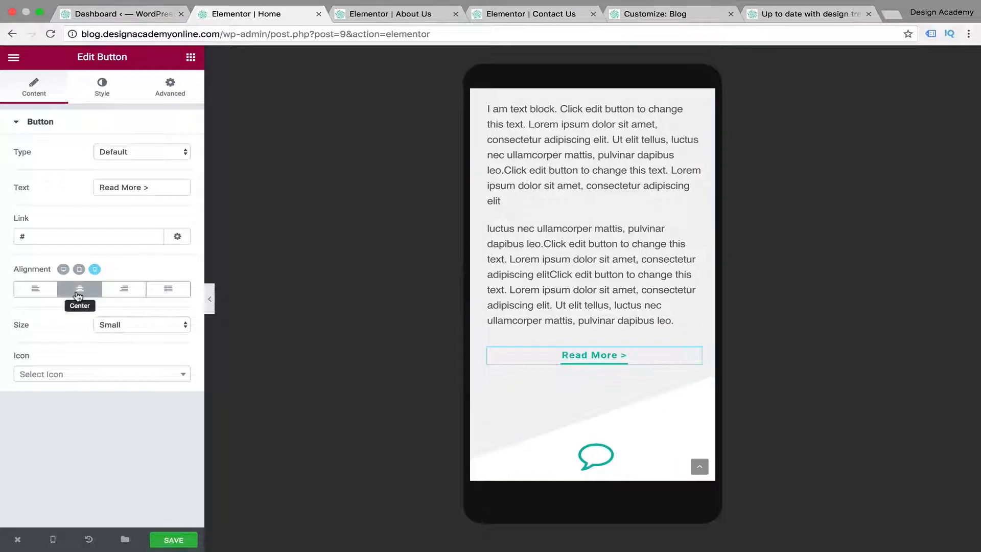
scroll(656, 331, "down", 2)
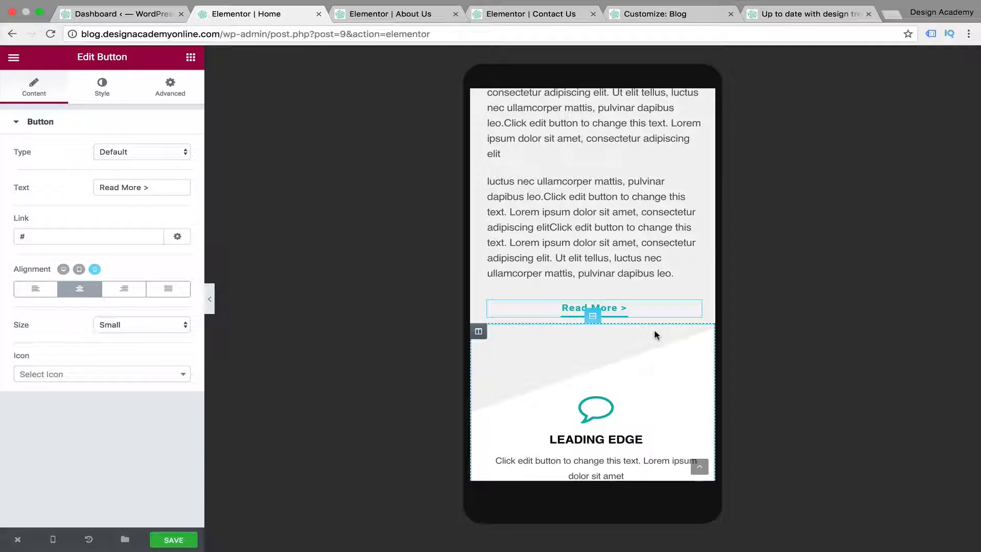
scroll(654, 335, "down", 4)
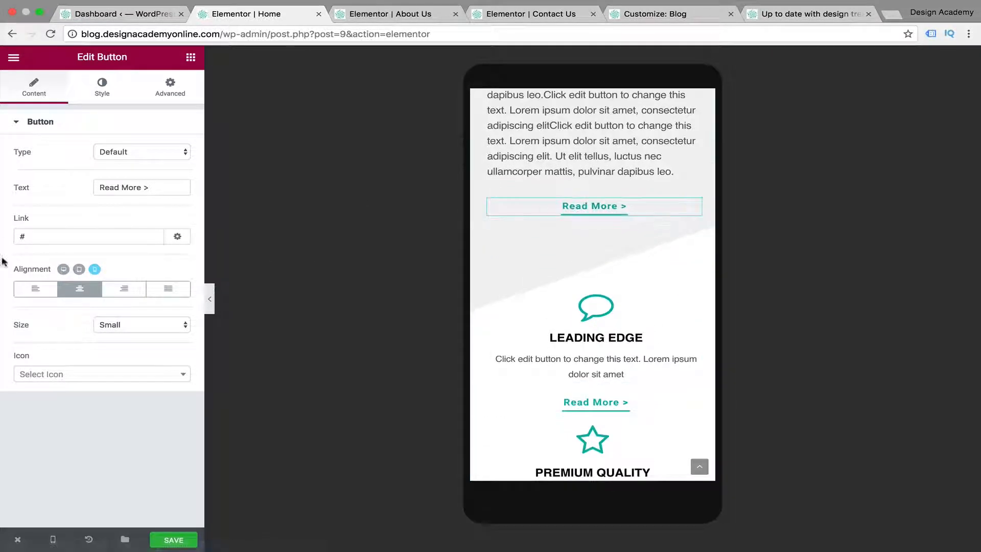
left_click(33, 288)
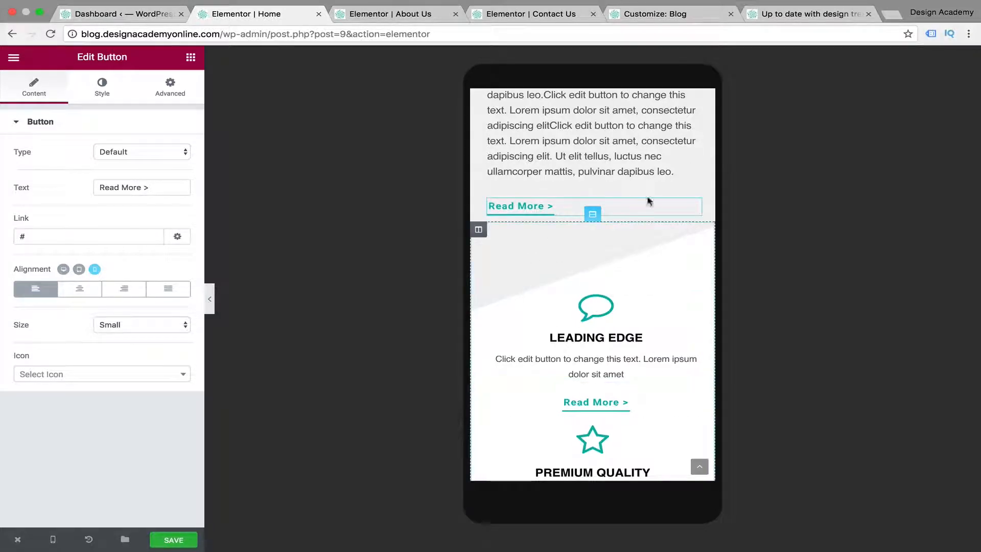
Set the mobile line height of the Clean Design Concept heading to 35 px
scroll(666, 323, "down", 2)
scroll(666, 323, "down", 6)
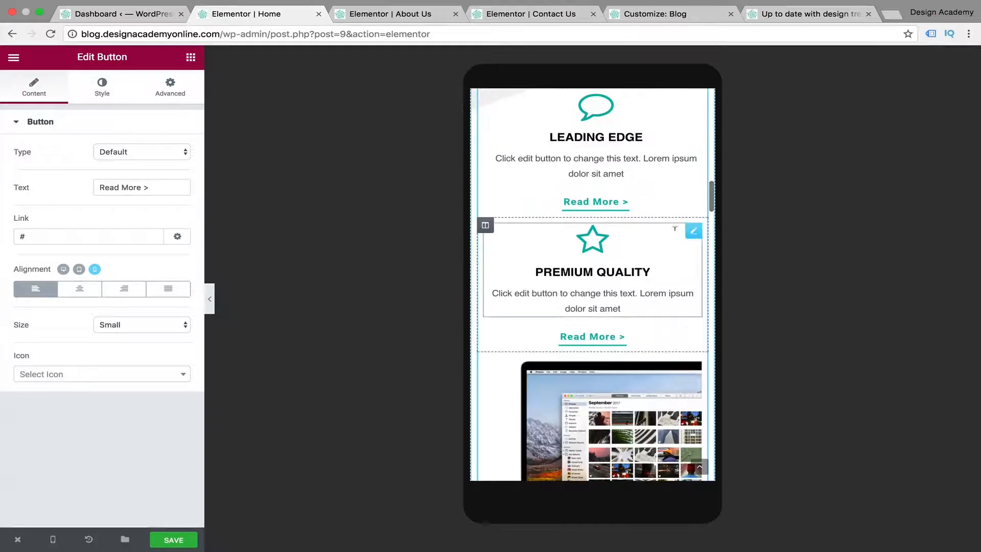
scroll(621, 353, "down", 5)
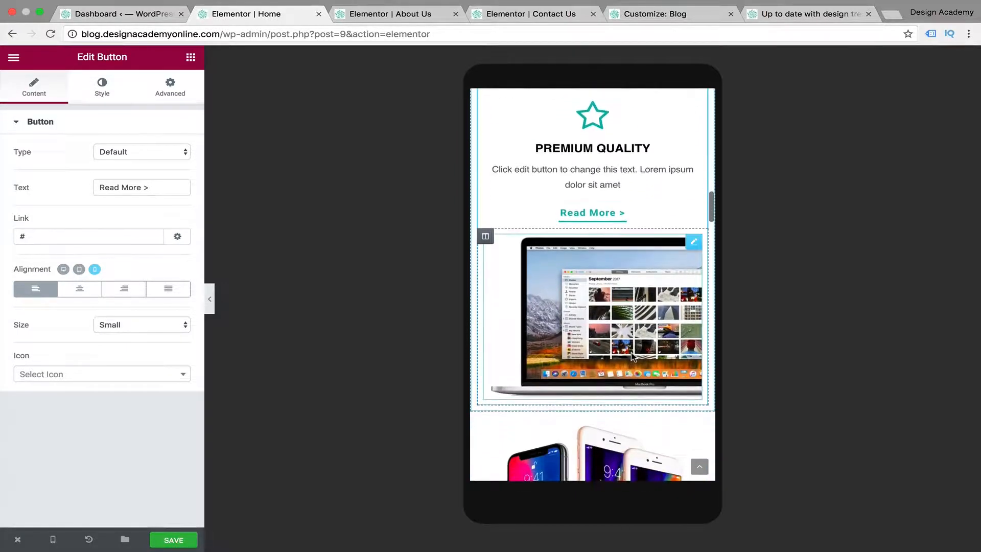
scroll(632, 358, "down", 5)
scroll(602, 342, "down", 13)
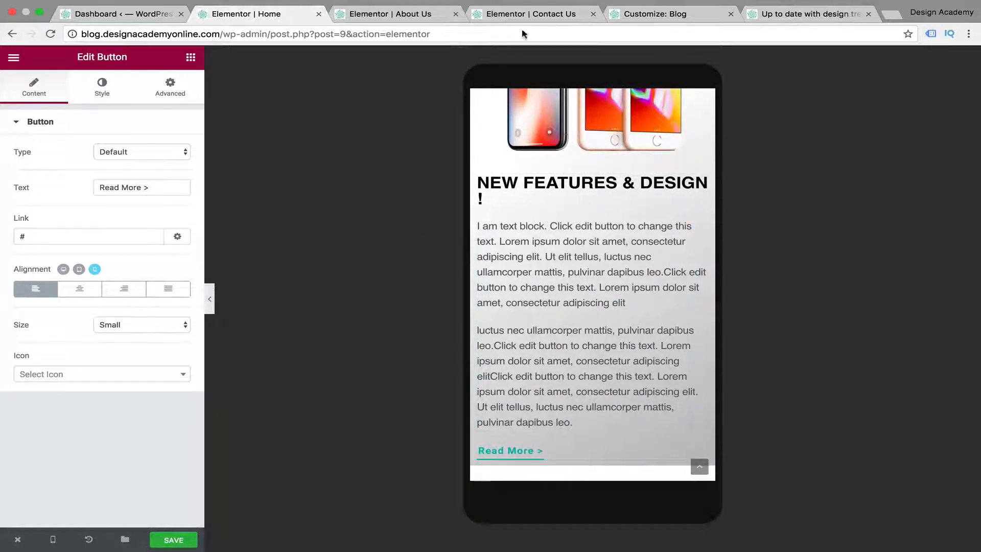
scroll(535, 275, "down", 9)
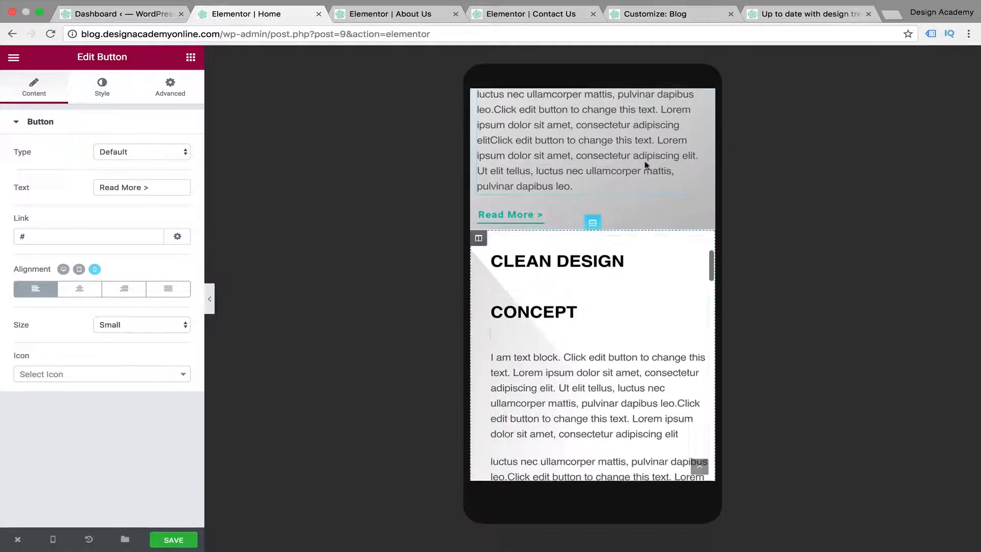
scroll(556, 336, "down", 4)
scroll(557, 337, "down", 2)
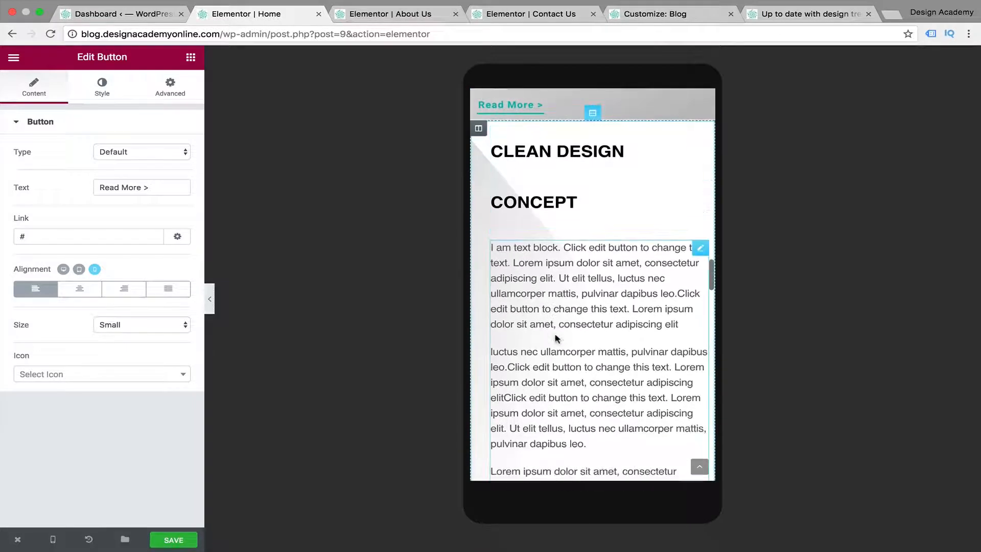
left_click(537, 147)
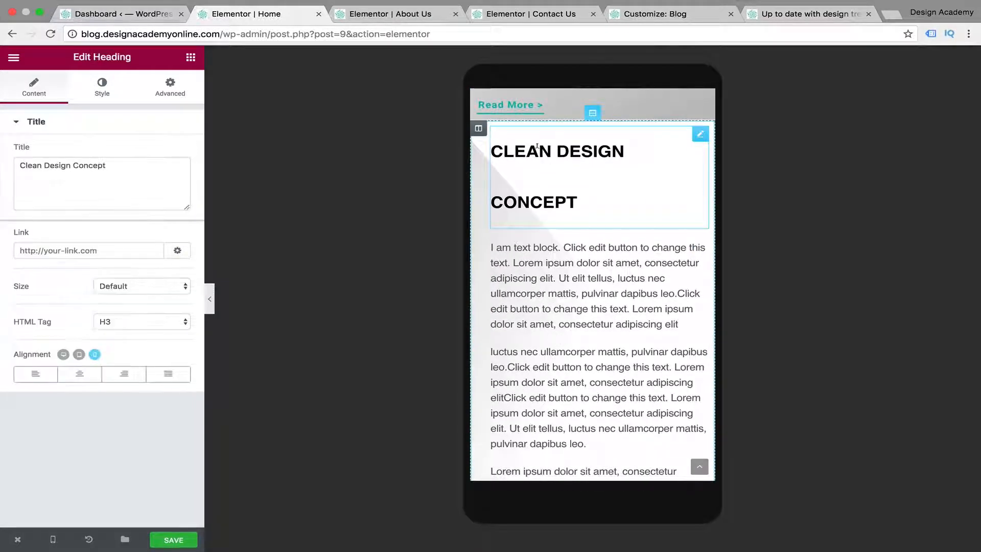
left_click(102, 88)
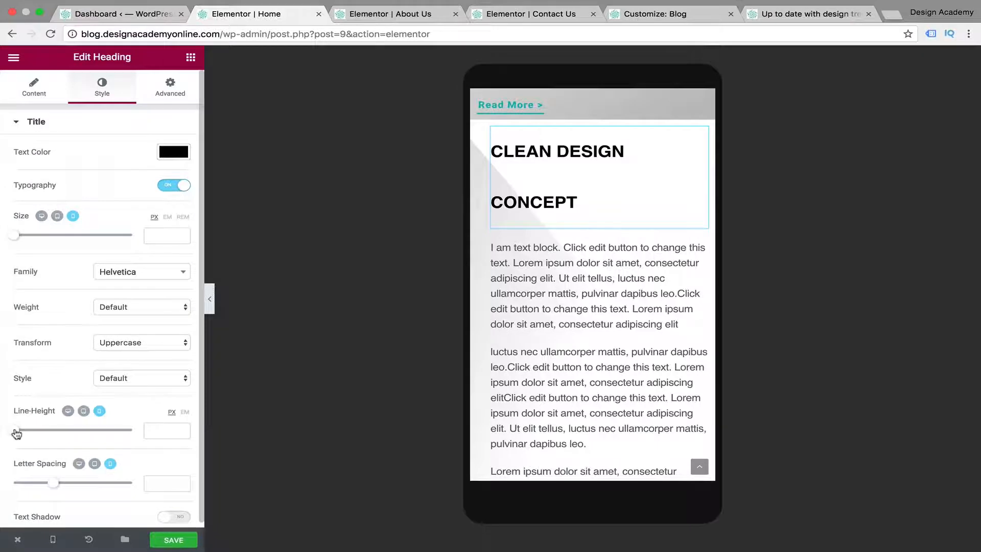
left_click_drag(18, 433, 55, 434)
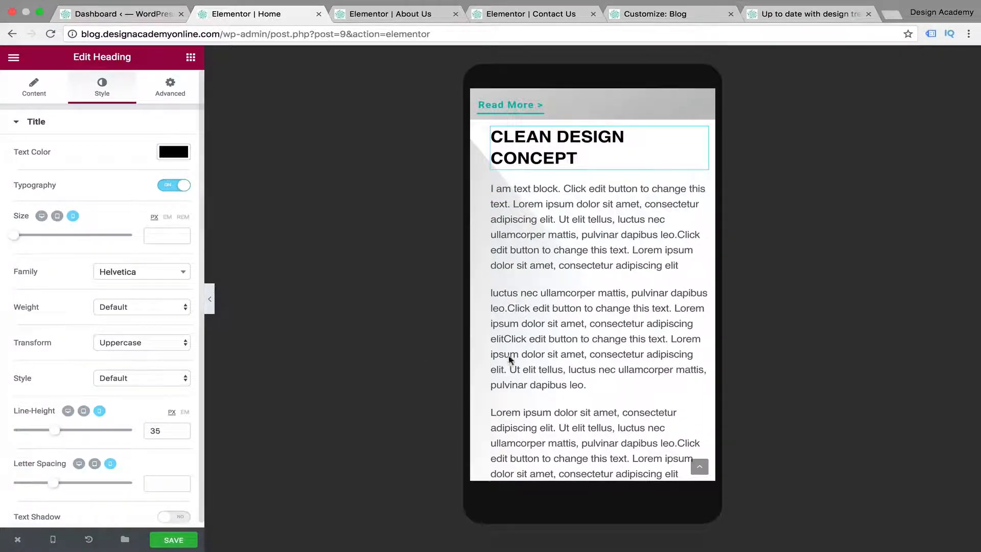
Preview the weekly newsletter subscription section in mobile view and open its section settings
scroll(551, 379, "down", 10)
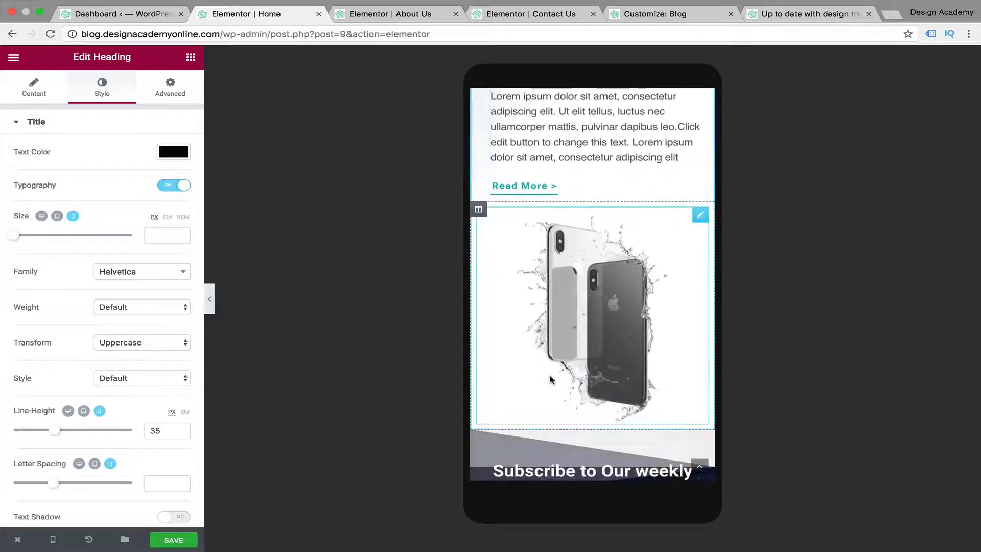
scroll(550, 378, "down", 5)
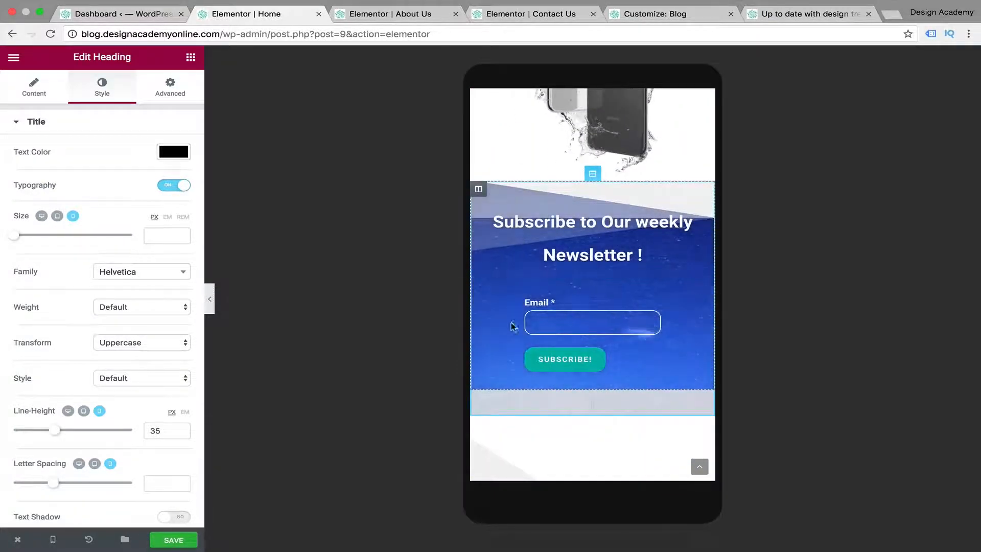
scroll(535, 351, "down", 3)
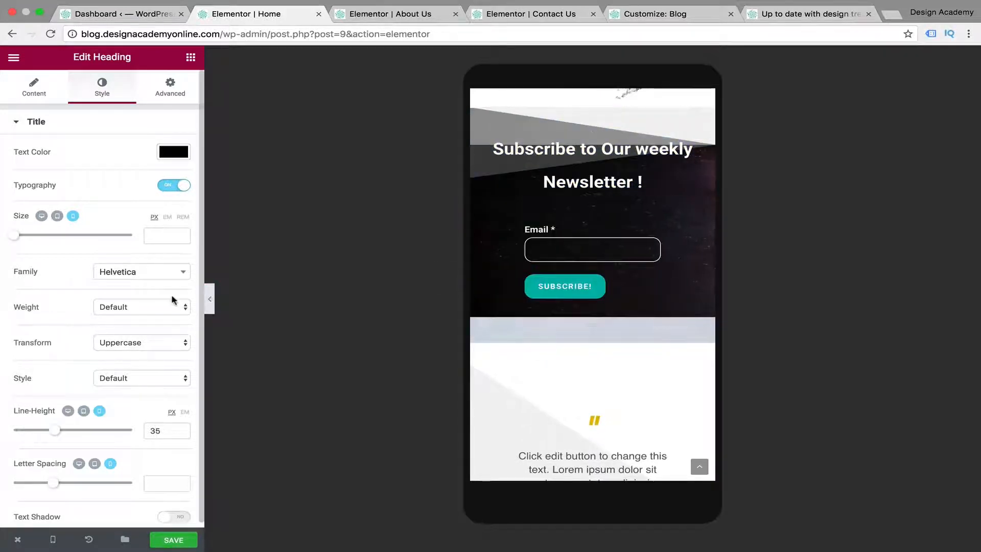
left_click(210, 299)
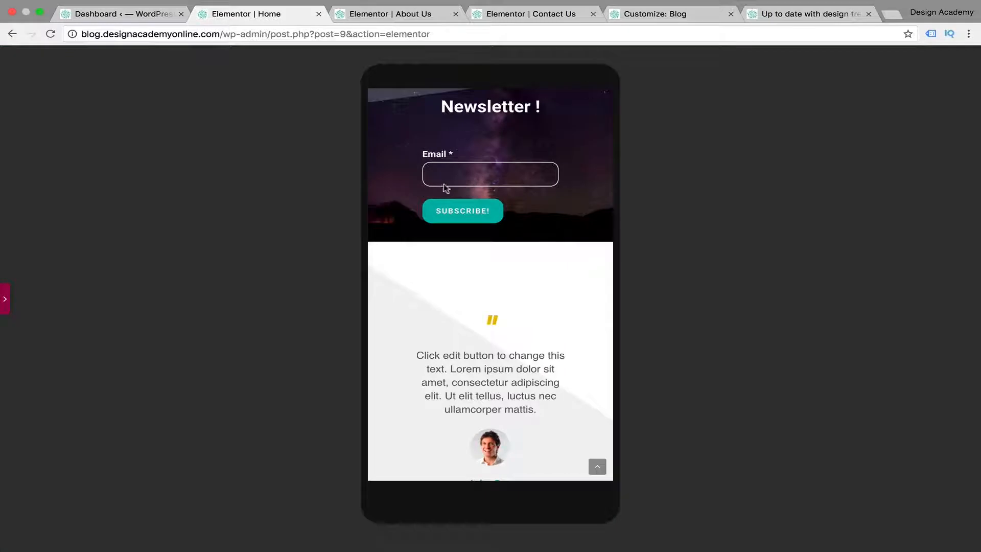
scroll(483, 309, "up", 5)
scroll(483, 309, "down", 2)
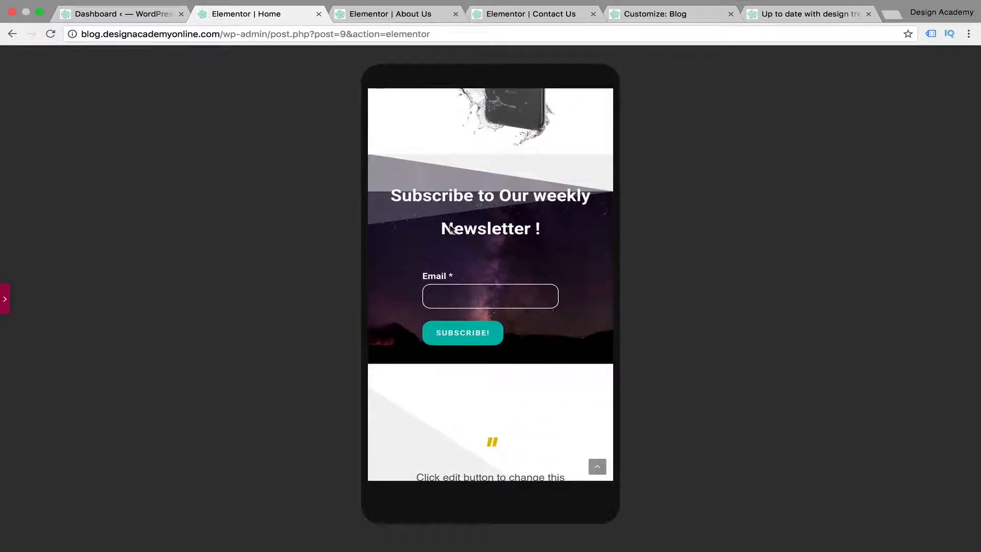
left_click(4, 304)
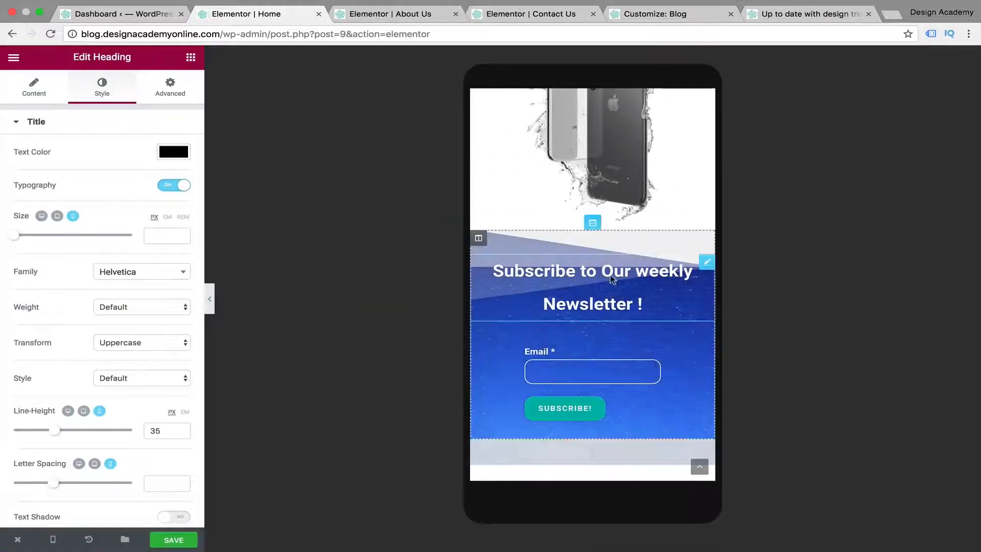
left_click(593, 225)
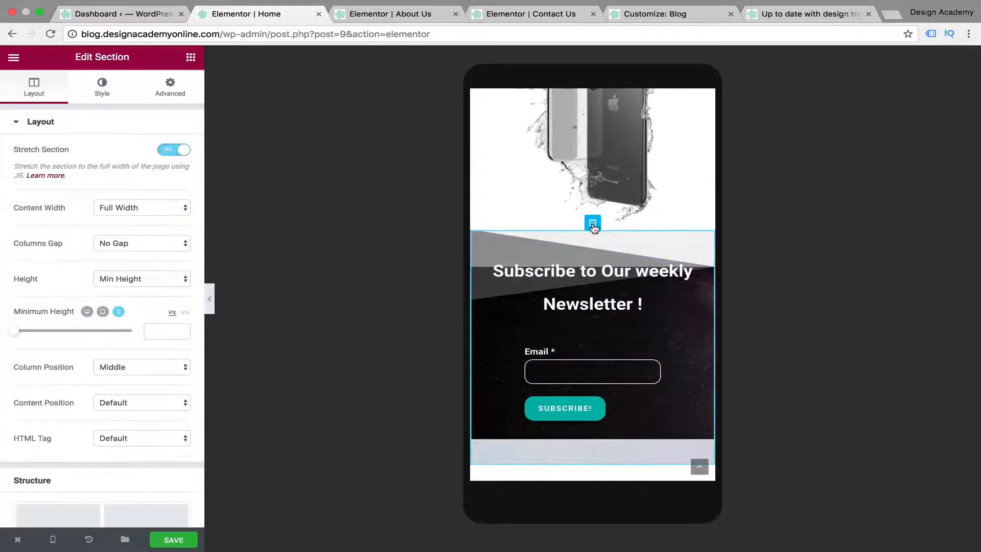
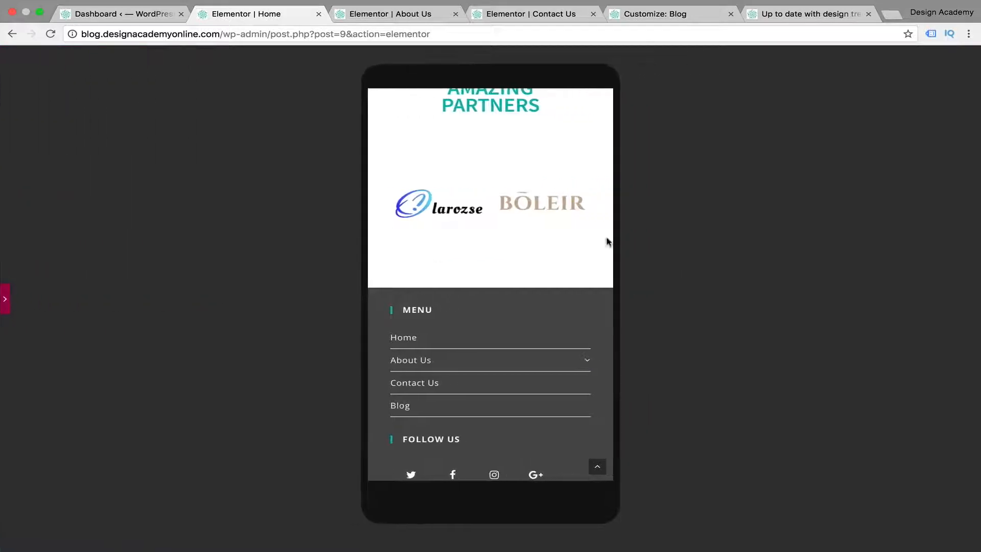
Review the partner logo carousel and the footer of the Home page in mobile view
left_click(6, 301)
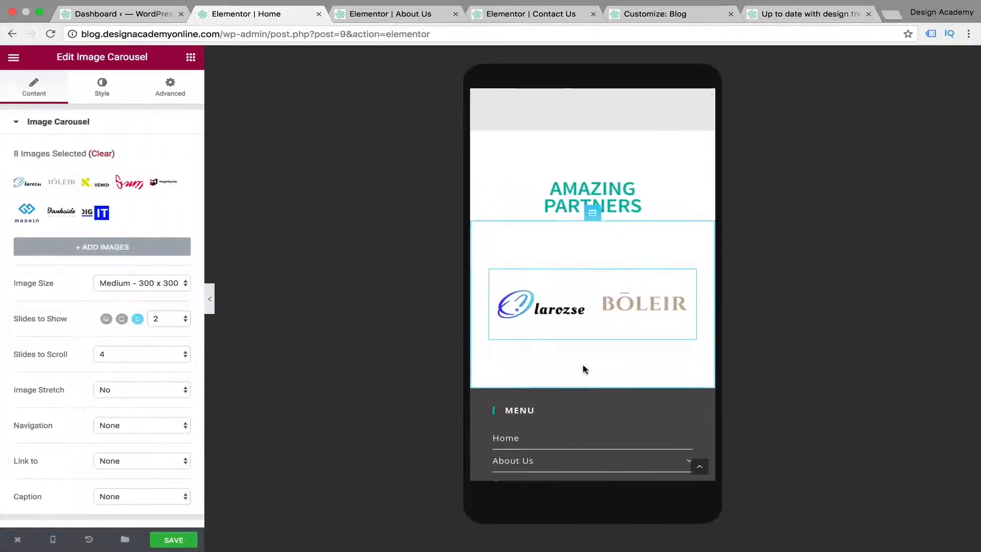
scroll(586, 369, "down", 10)
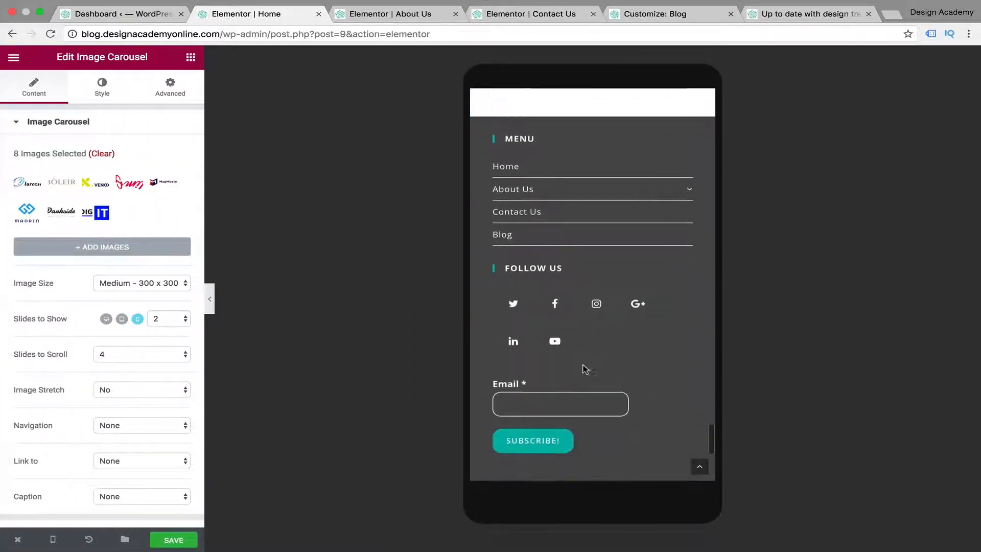
scroll(664, 327, "down", 3)
scroll(665, 347, "down", 5)
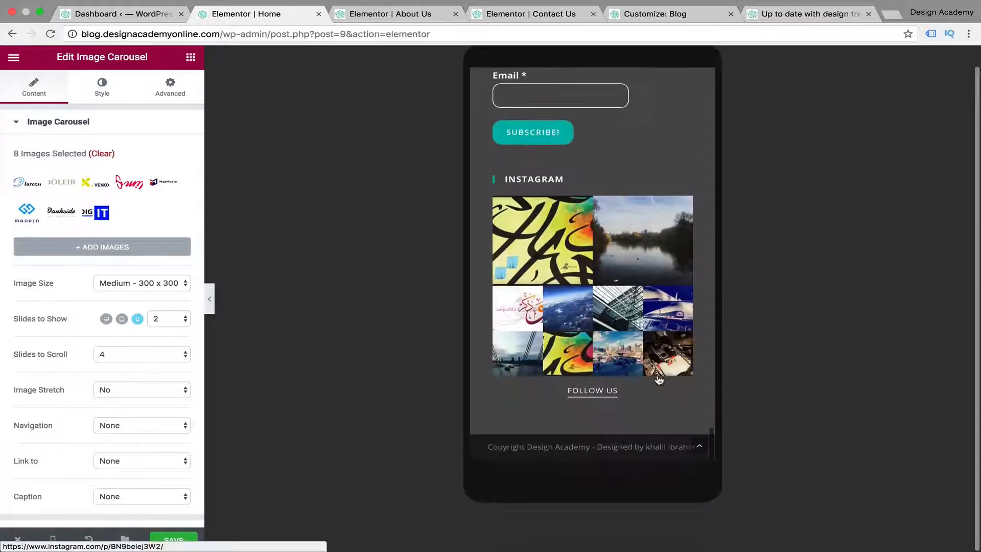
scroll(659, 379, "up", 15)
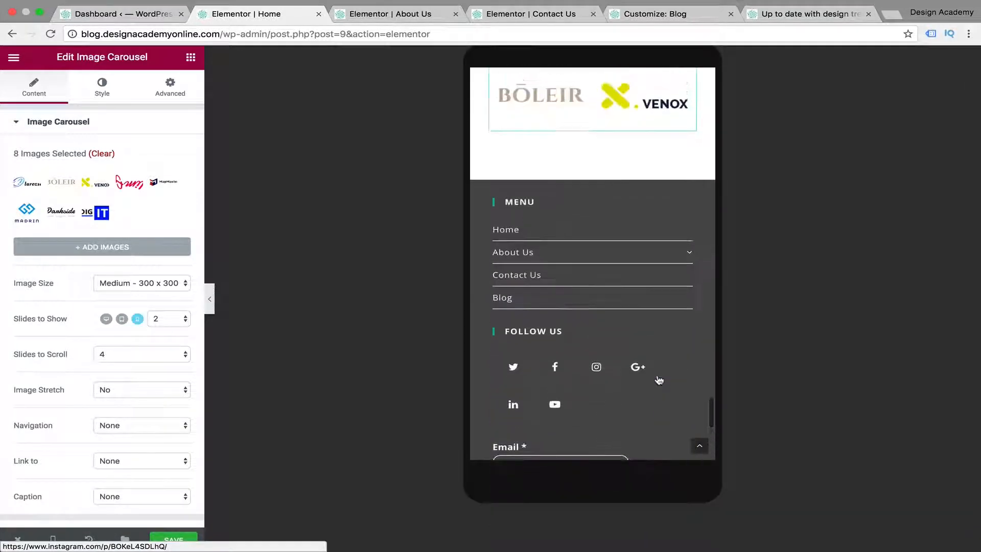
scroll(659, 380, "up", 15)
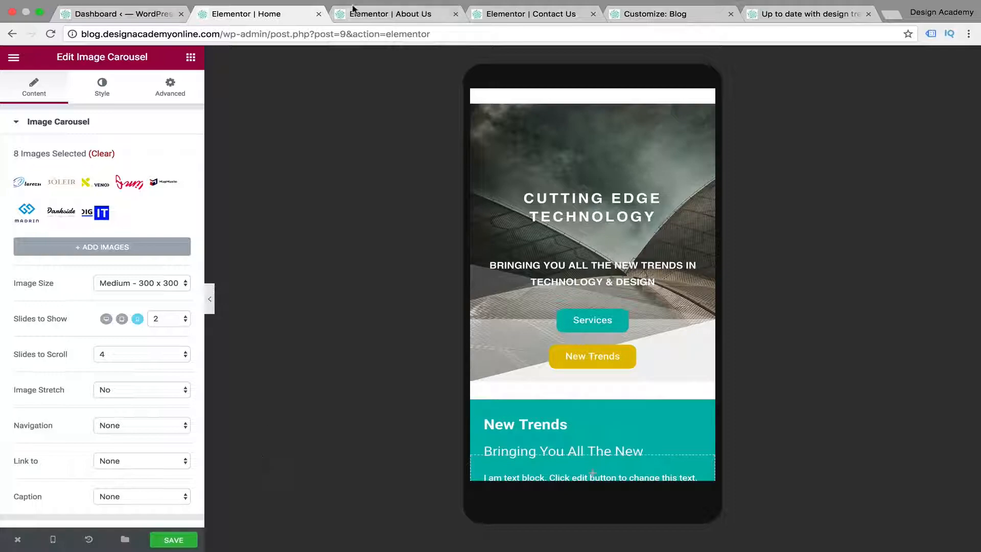
Switch to the About Us page in Elementor and show its layout in mobile view
left_click(366, 16)
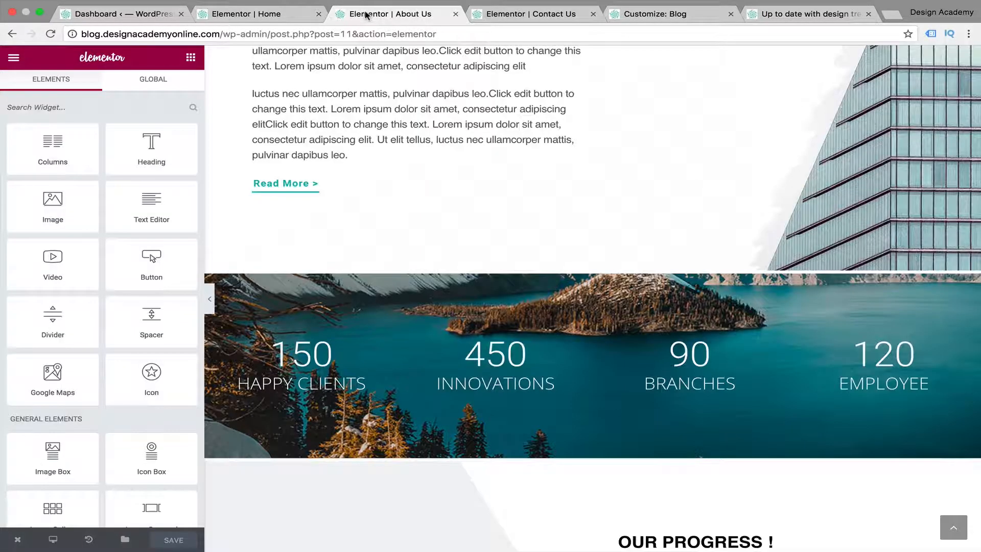
scroll(553, 335, "up", 7)
scroll(554, 335, "down", 4)
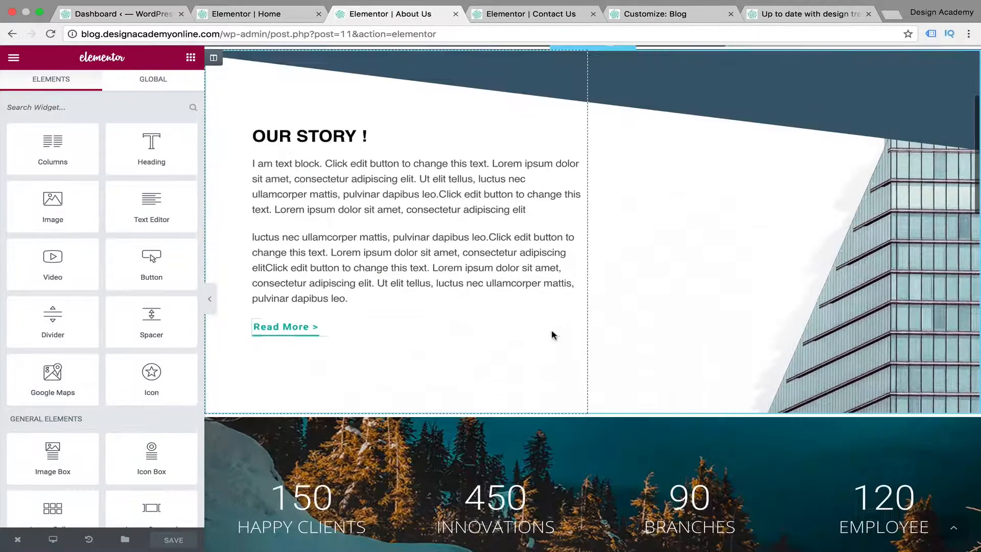
scroll(553, 333, "up", 3)
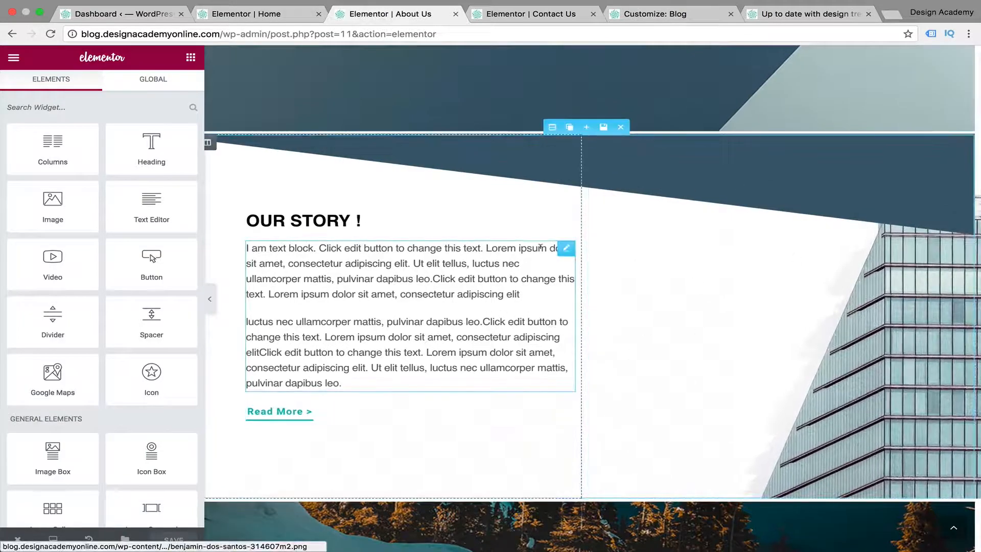
mouse_move(53, 540)
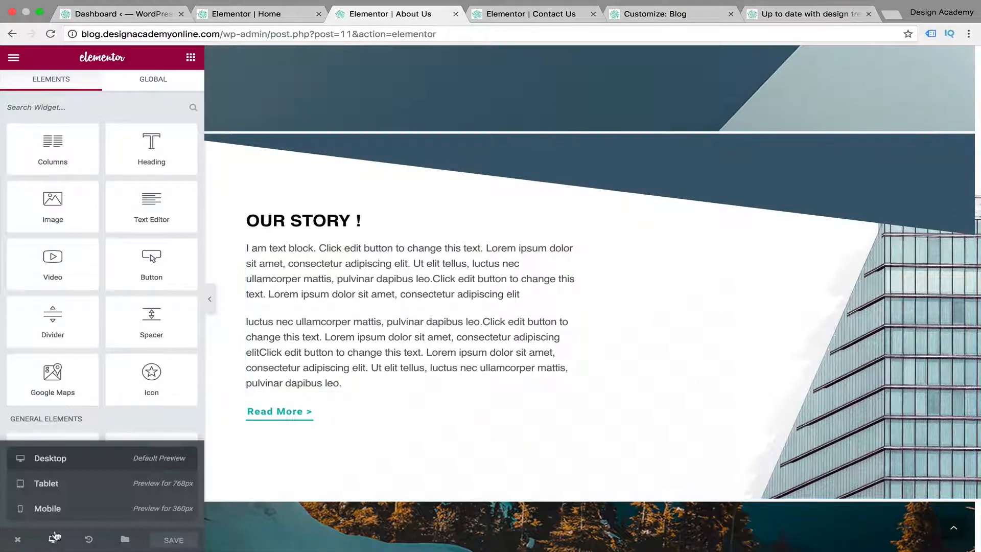
left_click(81, 510)
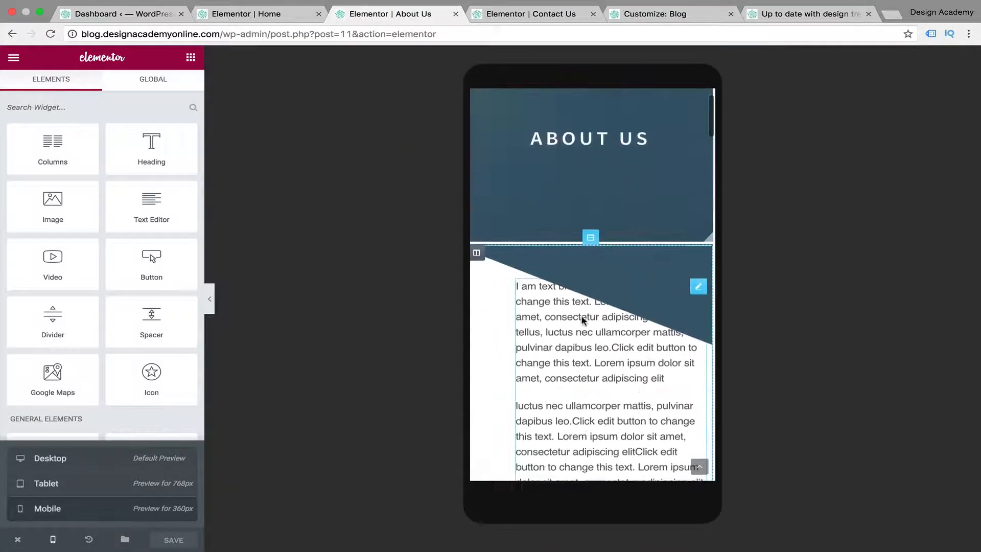
scroll(584, 321, "down", 2)
scroll(584, 321, "up", 3)
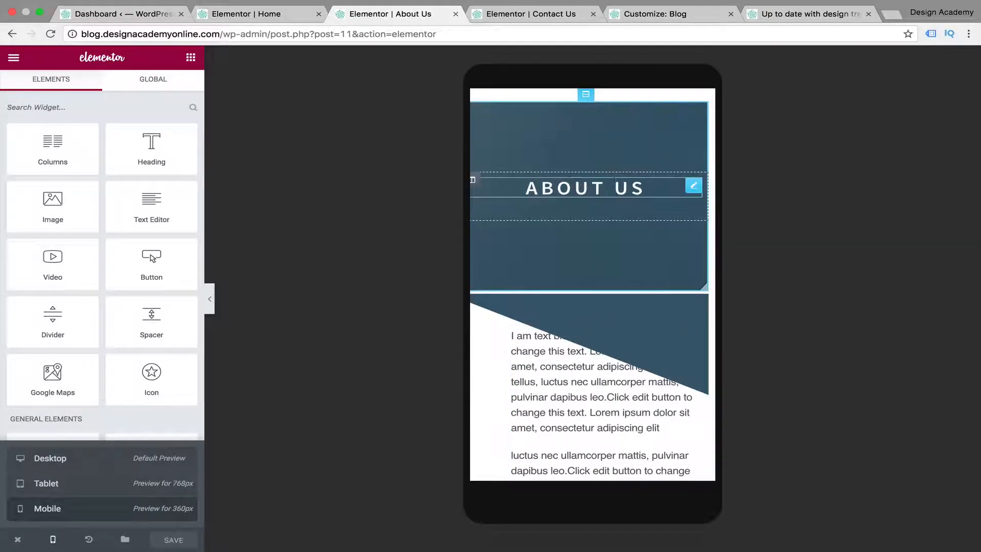
Set the mobile top margin of the About Us heading to 20 px, leaving the other margins at 0, and preview it
left_click(210, 303)
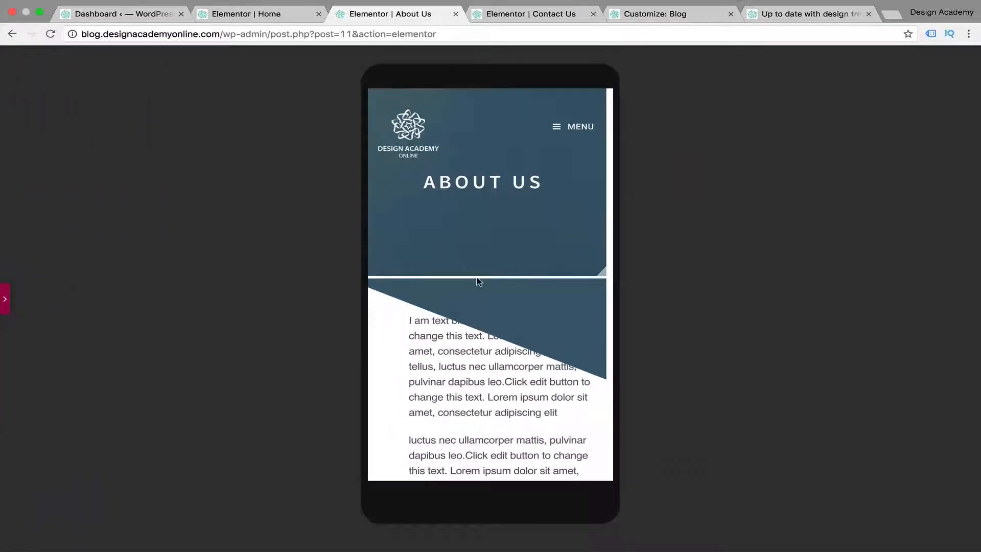
left_click(9, 291)
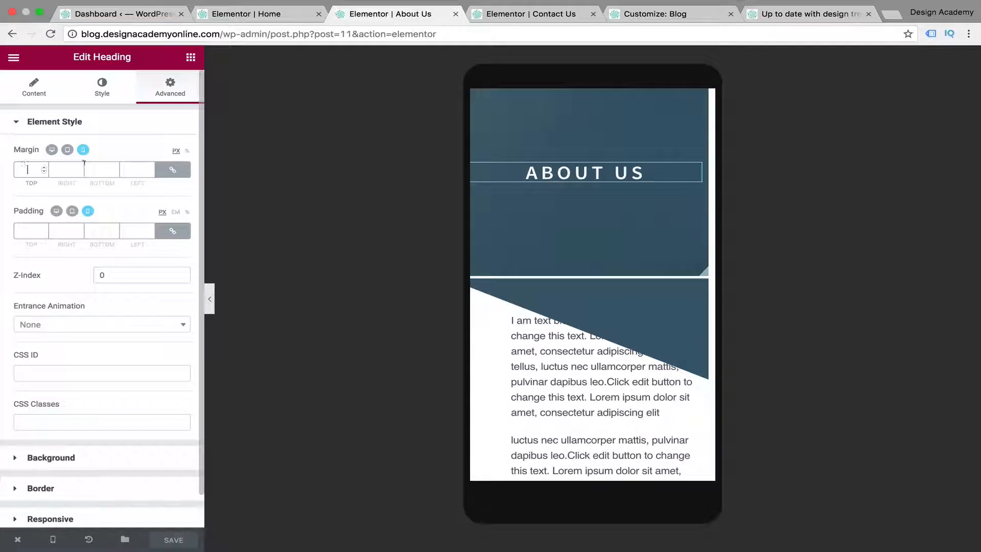
left_click(173, 169)
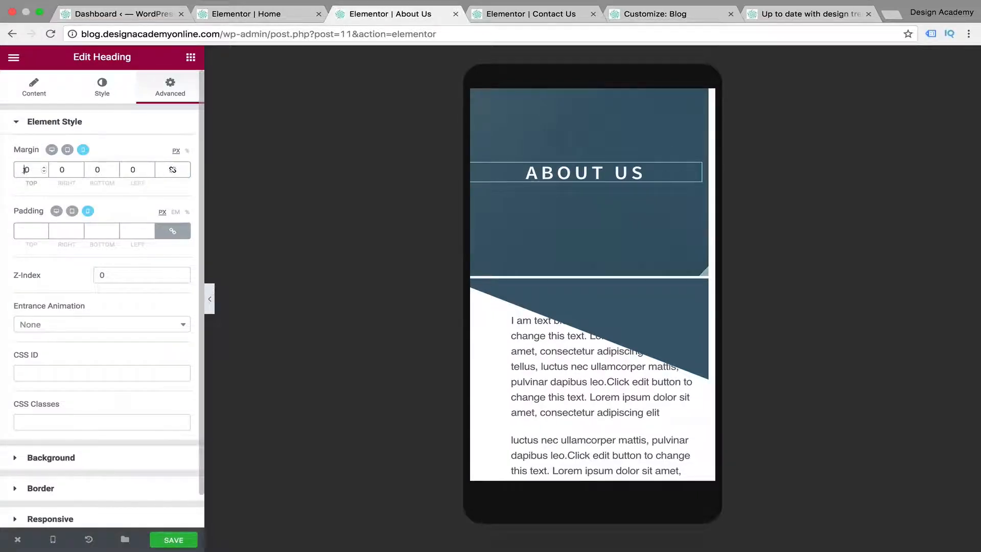
type("3")
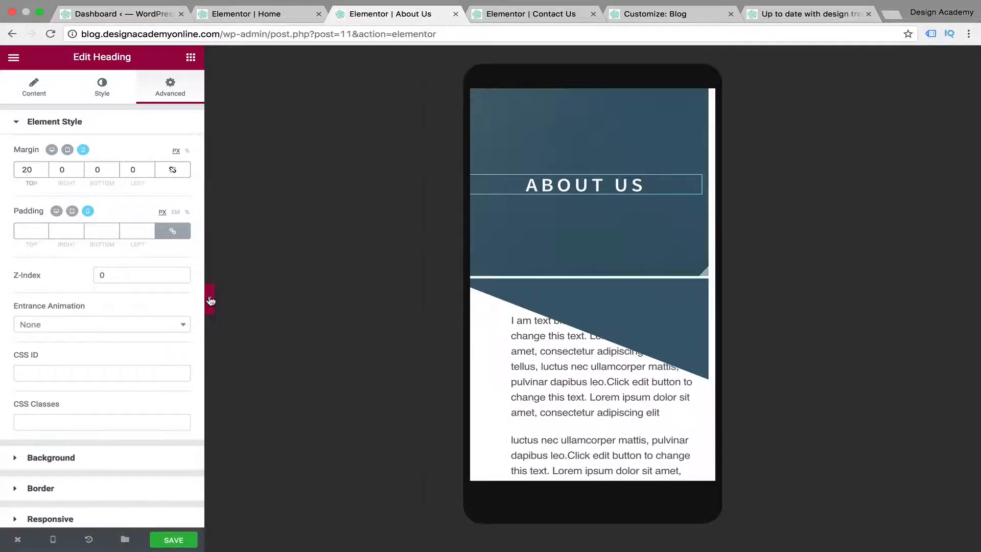
left_click(209, 299)
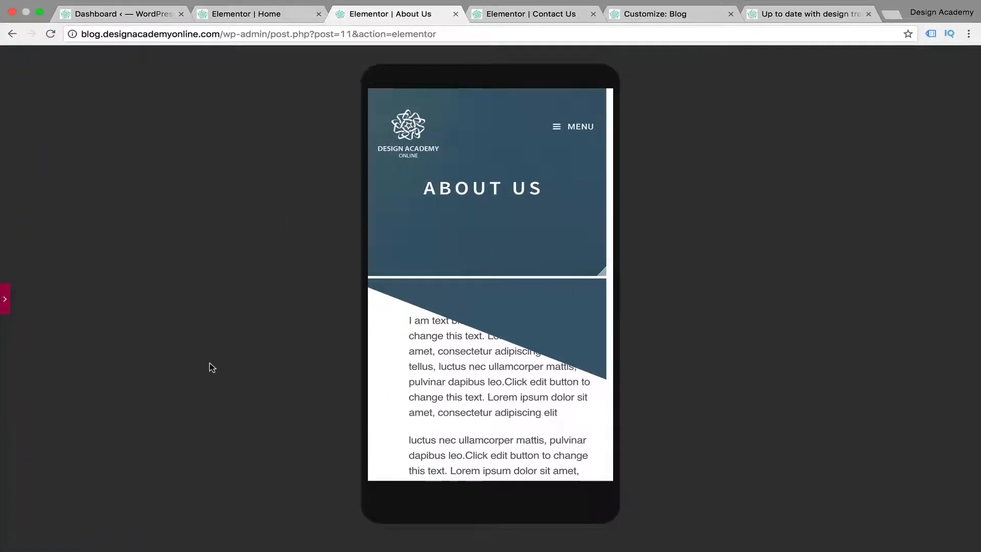
left_click(5, 299)
Turn on reversed column order for the Our Story section so its building image stacks above the text on mobile
scroll(599, 361, "down", 5)
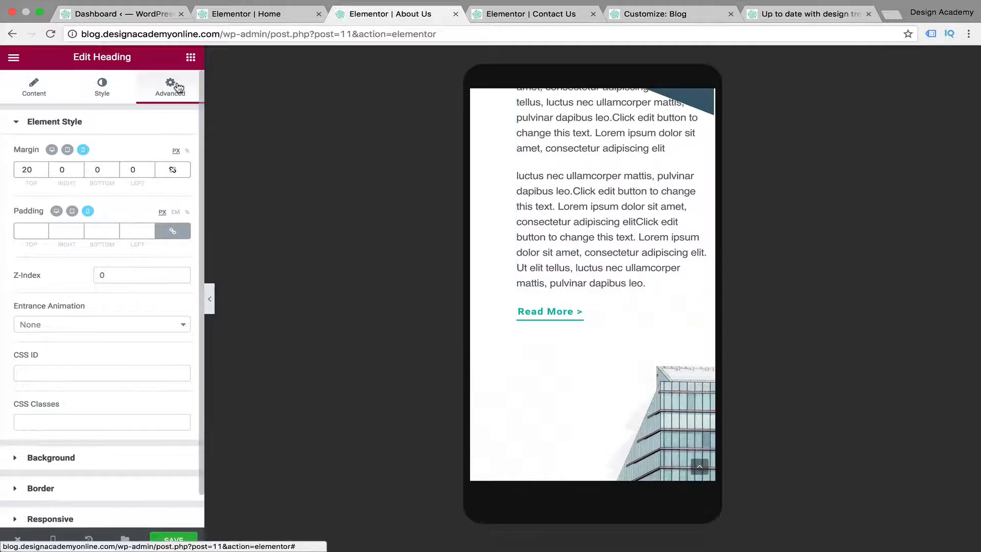
left_click(16, 521)
scroll(549, 289, "up", 3)
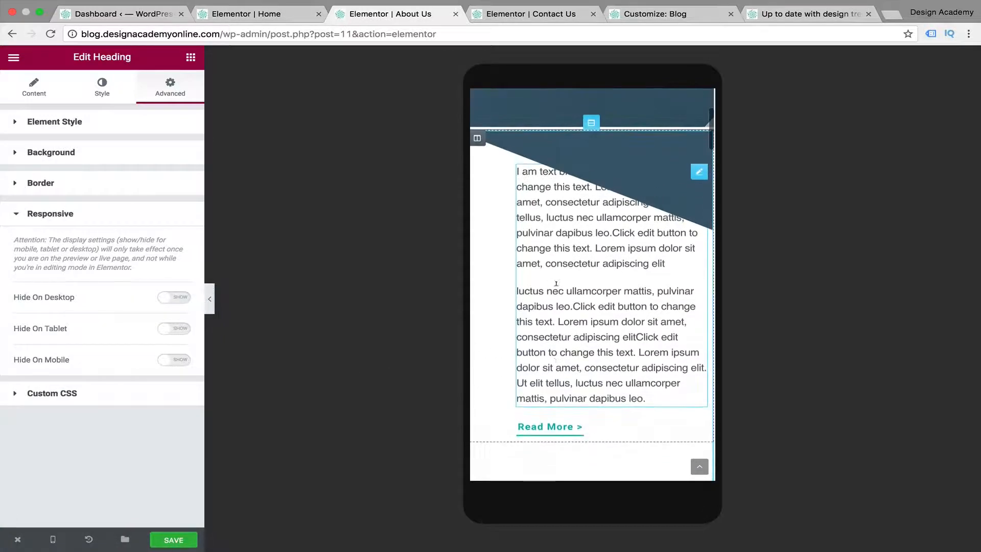
left_click(591, 123)
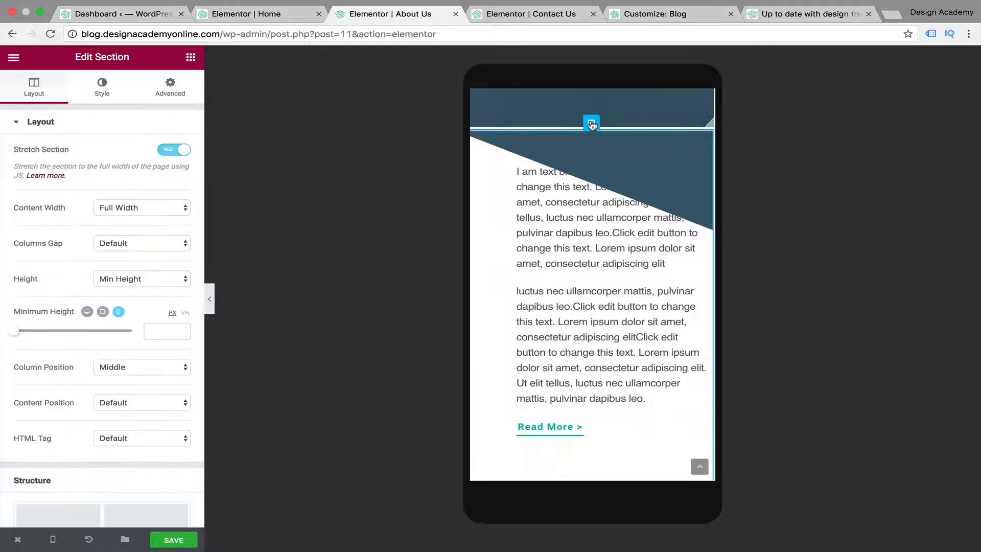
left_click(171, 90)
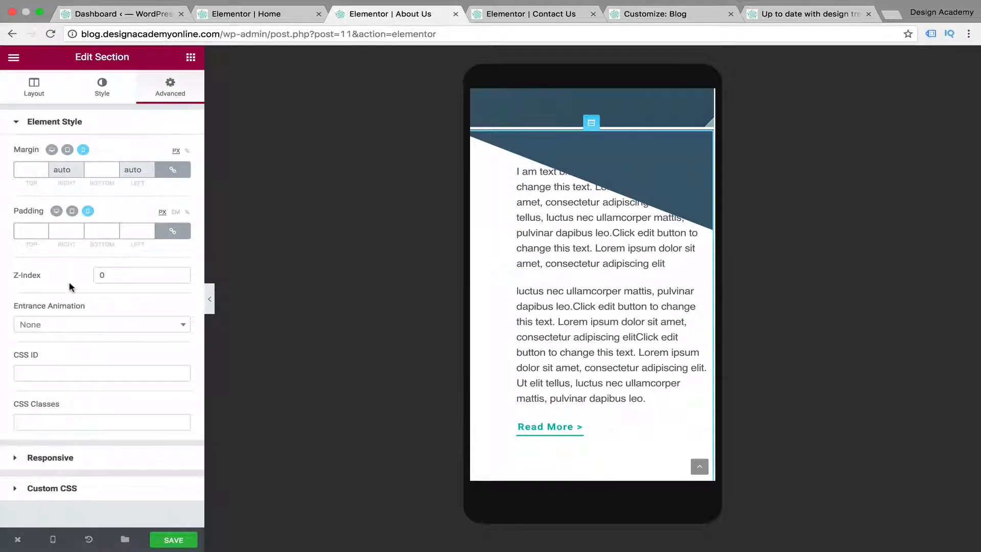
left_click(16, 459)
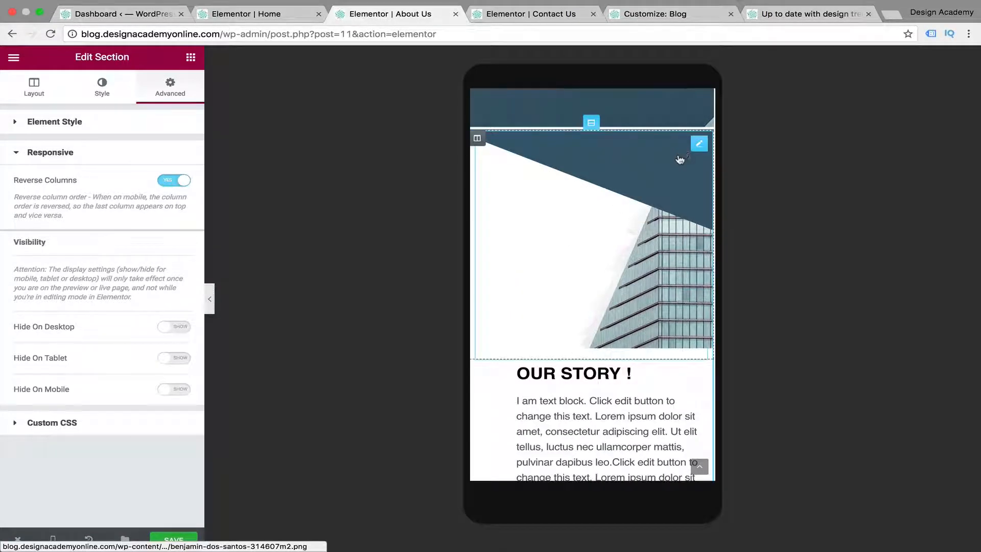
Set the mobile margins of the Our Story text column to 20 px left, 10 px right, and 0 top and bottom
scroll(534, 225, "down", 3)
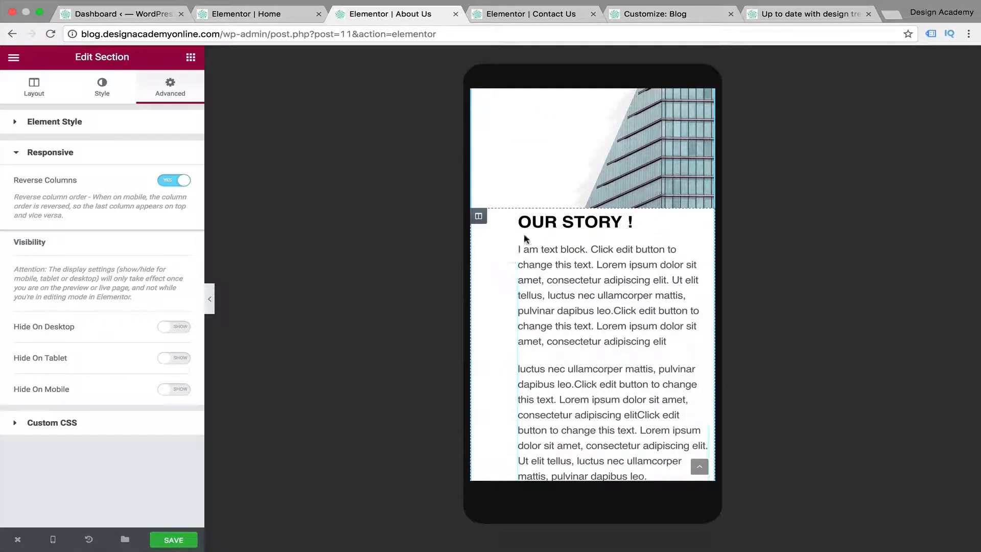
left_click(480, 218)
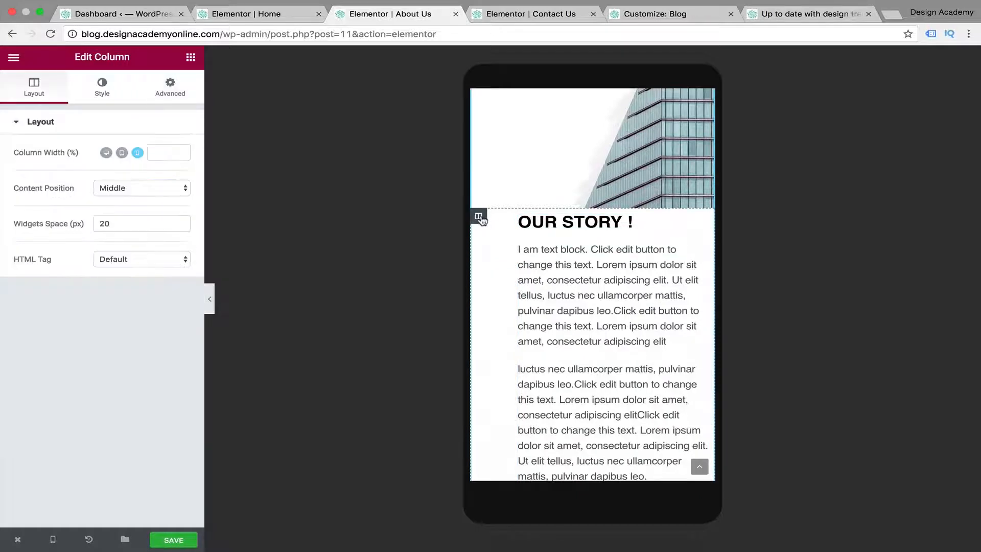
left_click(180, 91)
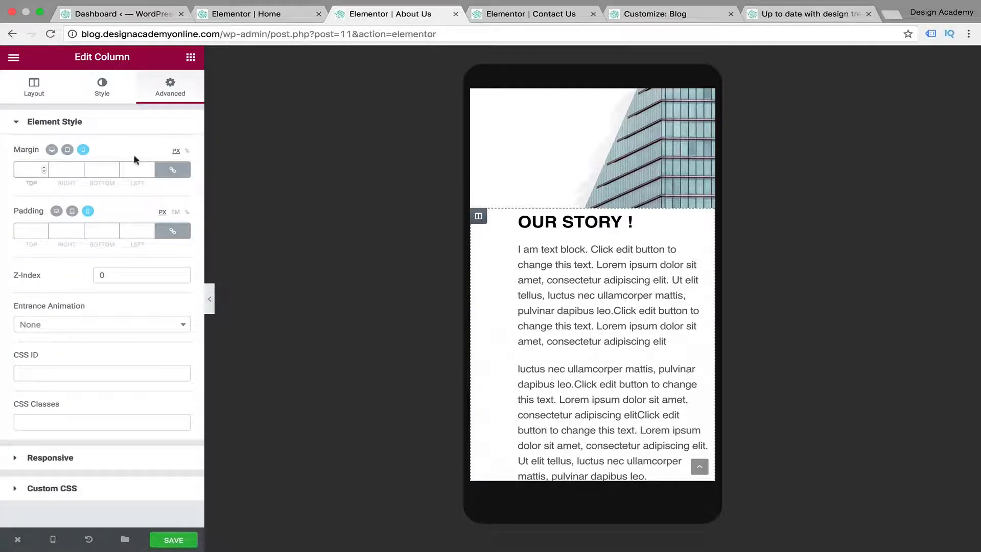
left_click(174, 170)
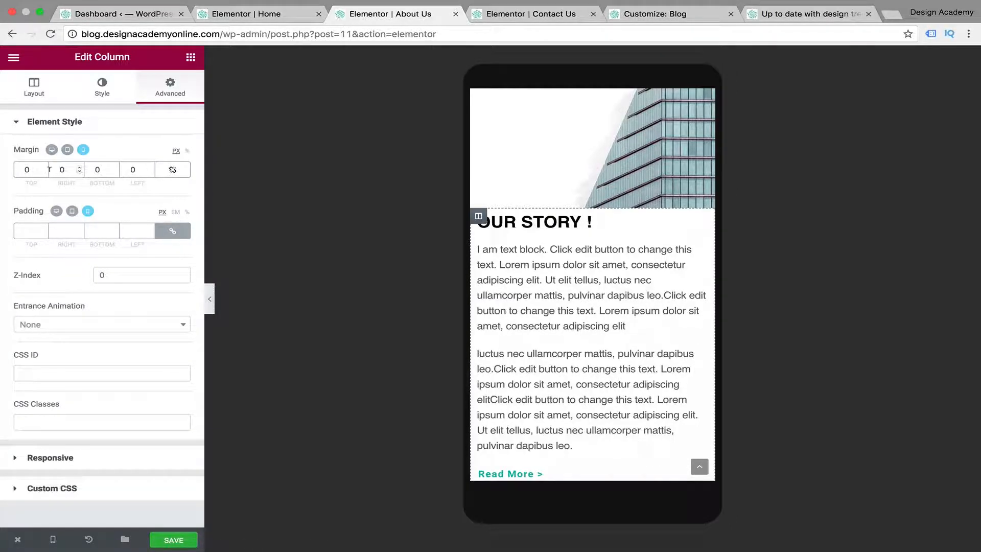
left_click(129, 169)
type("2")
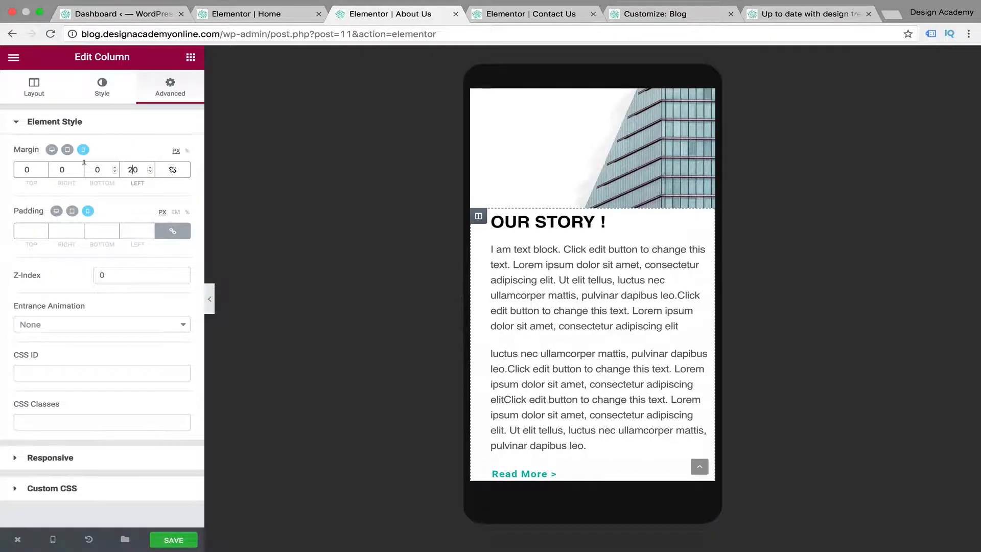
left_click(58, 169)
type("1")
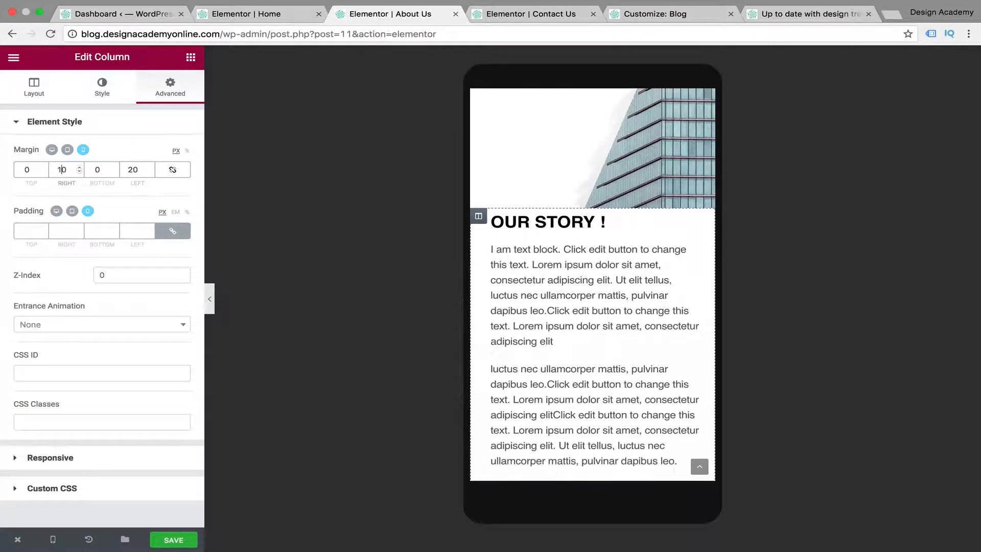
Try a Narrow columns gap on the Leading Edge icon section and settle on Extended
scroll(665, 324, "down", 5)
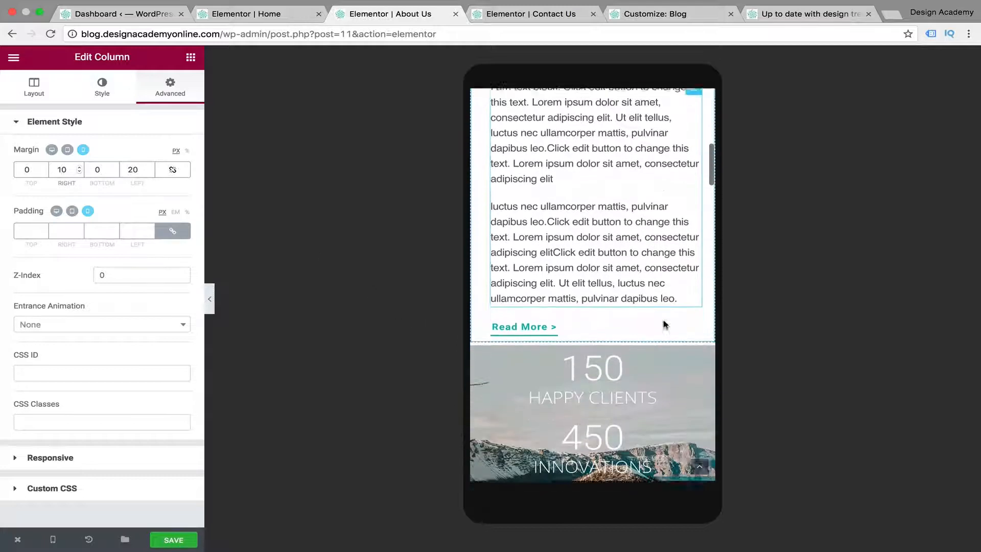
scroll(664, 323, "down", 5)
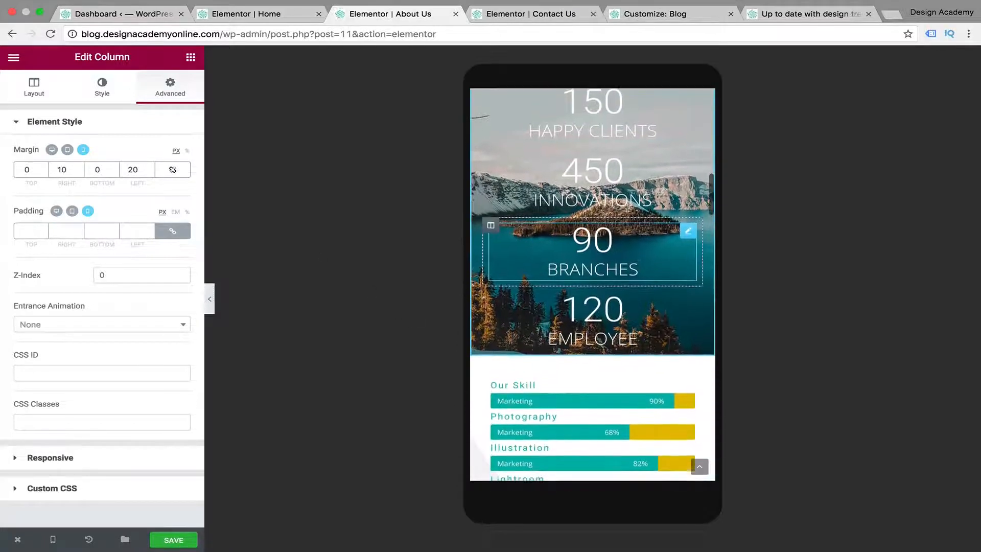
scroll(633, 342, "down", 3)
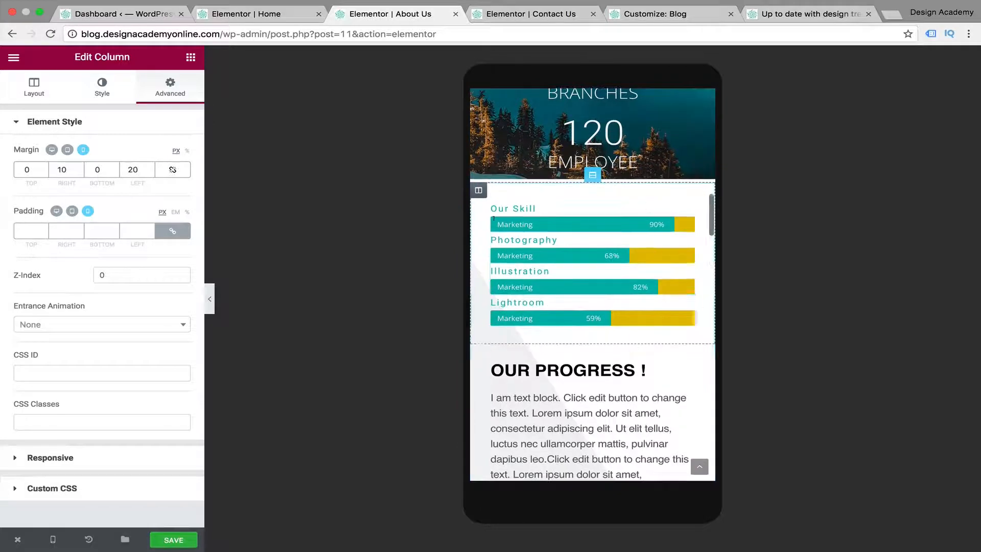
scroll(574, 327, "down", 3)
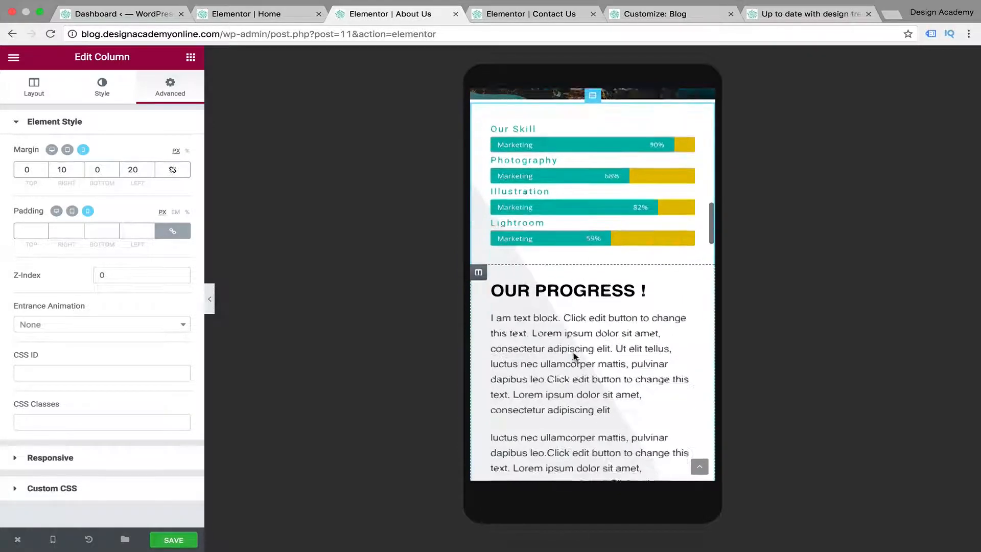
scroll(574, 350, "down", 7)
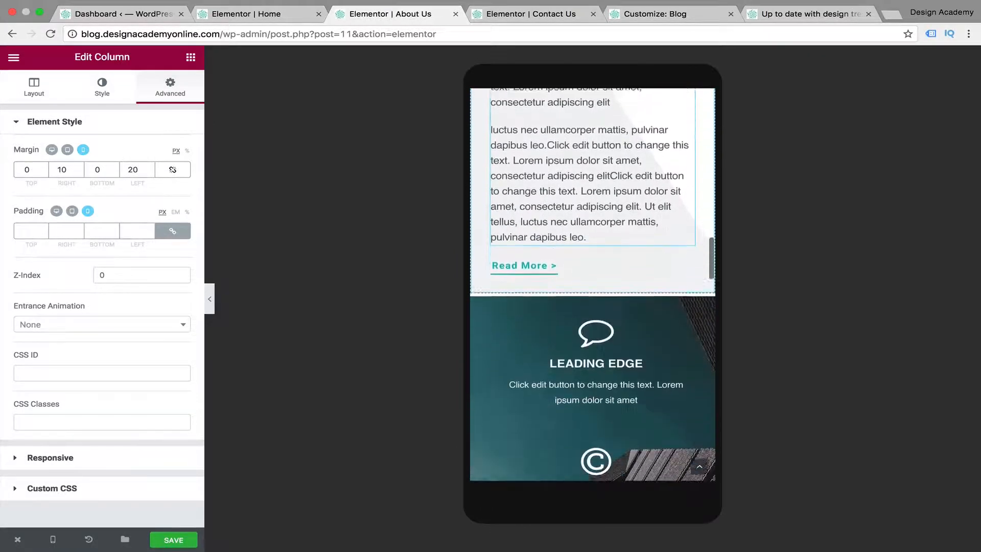
scroll(574, 356, "down", 2)
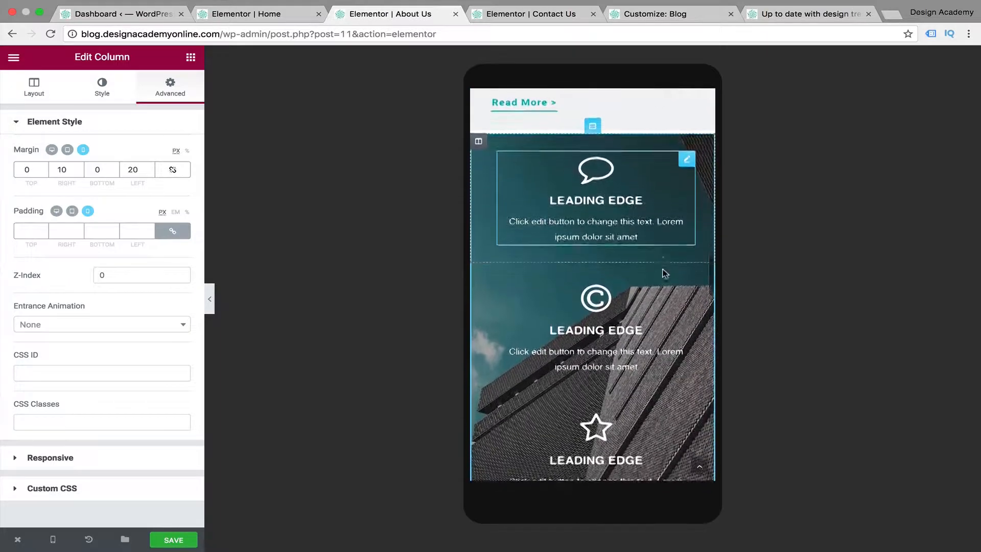
scroll(664, 273, "up", 1)
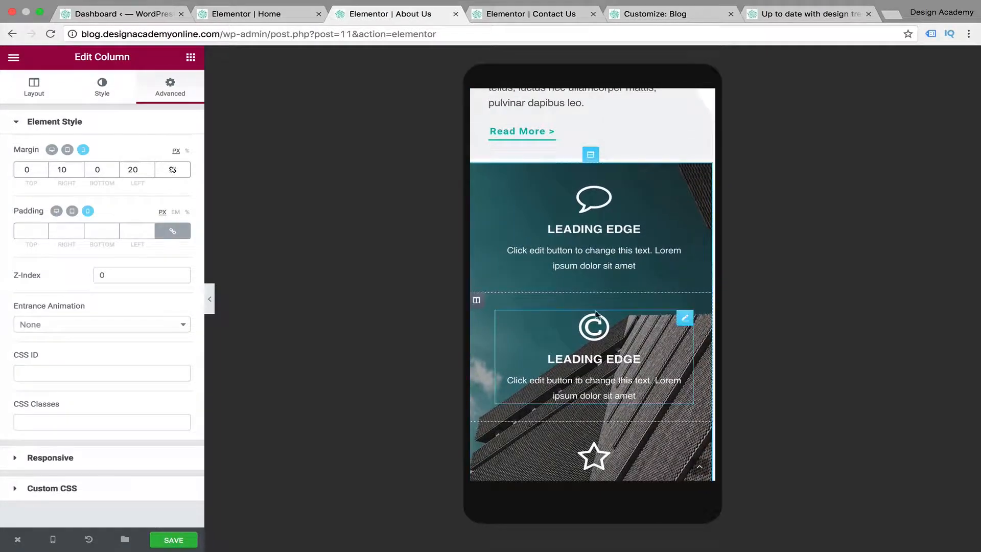
left_click(591, 155)
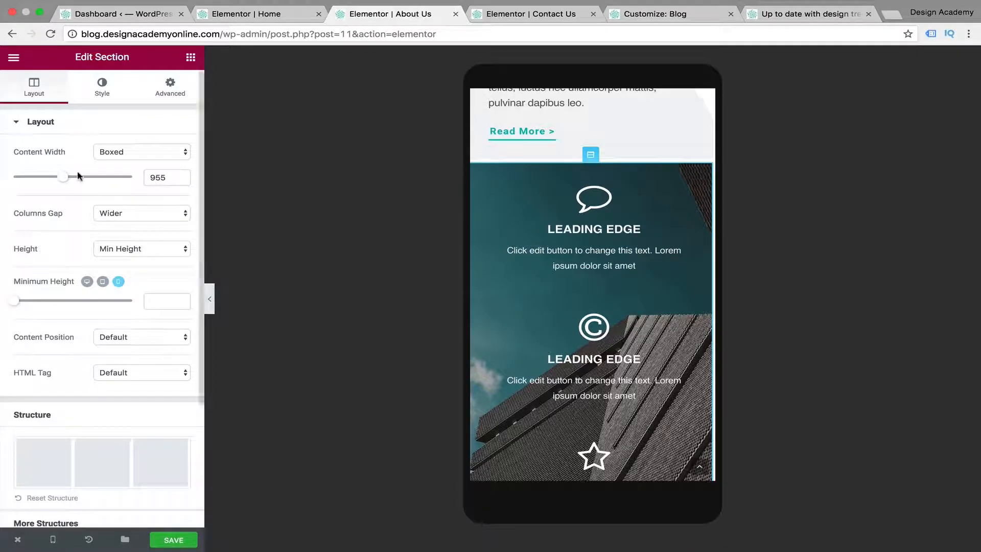
left_click(185, 215)
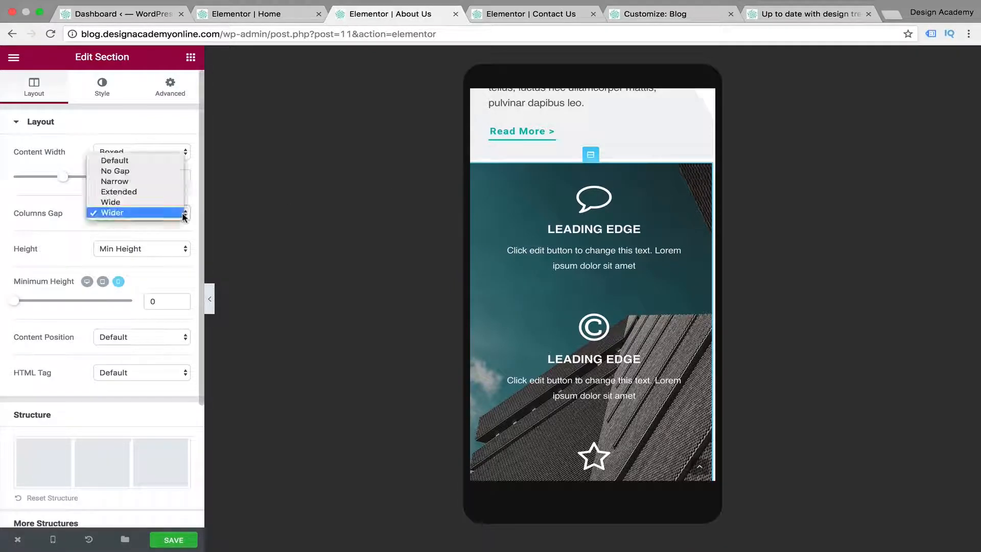
left_click(151, 182)
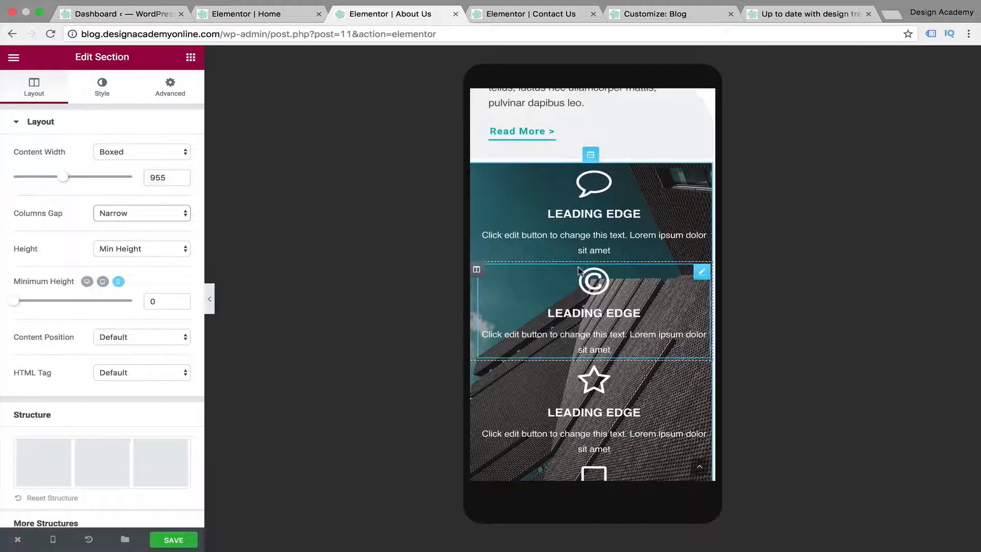
left_click(185, 213)
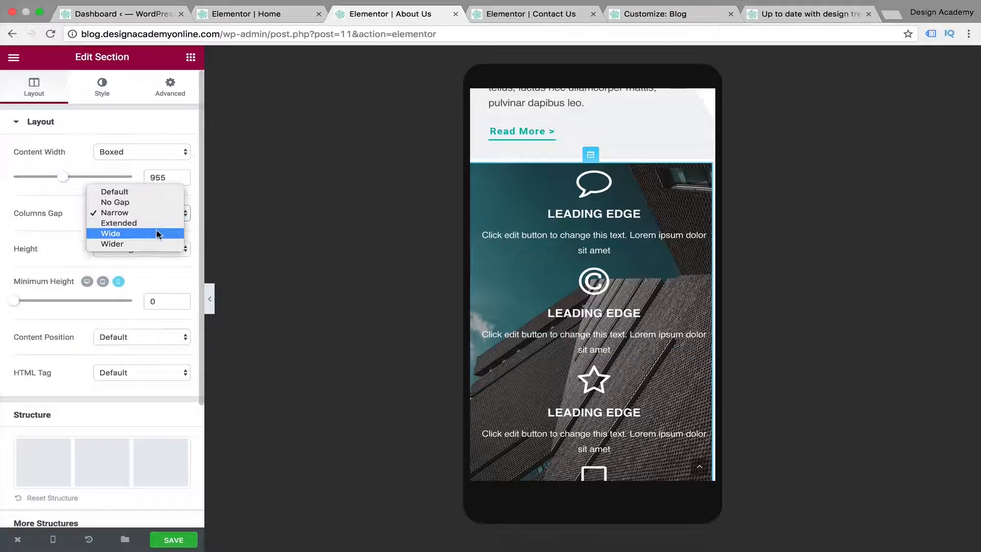
left_click(160, 223)
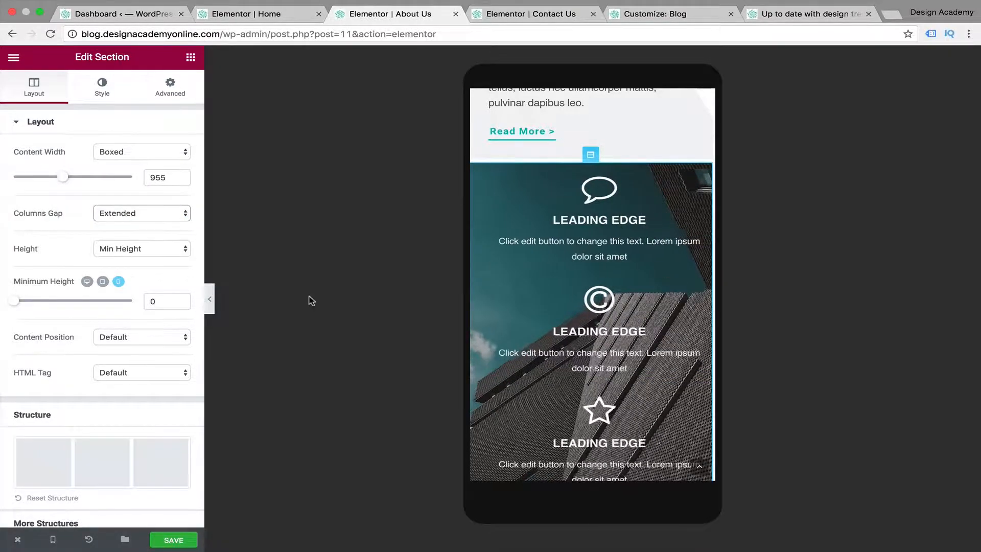
Unlink the mobile margins of the Meet Our Team heading section and set its top margin to -60 px
scroll(631, 352, "down", 10)
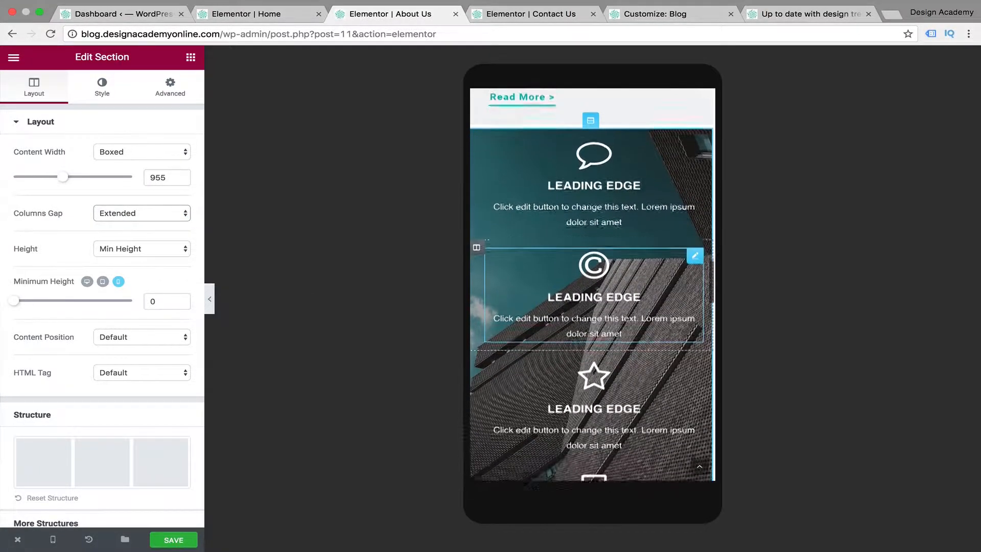
scroll(633, 360, "down", 3)
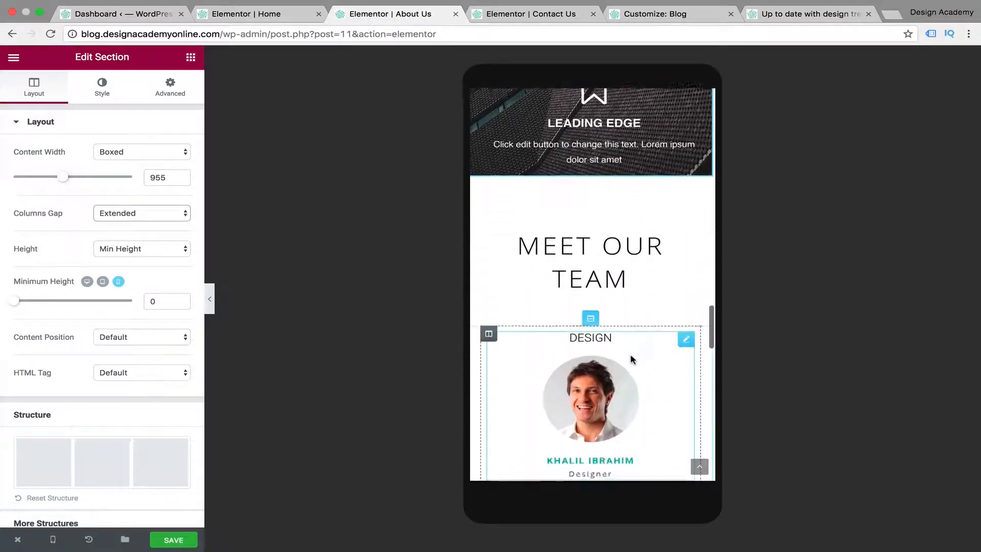
left_click(591, 147)
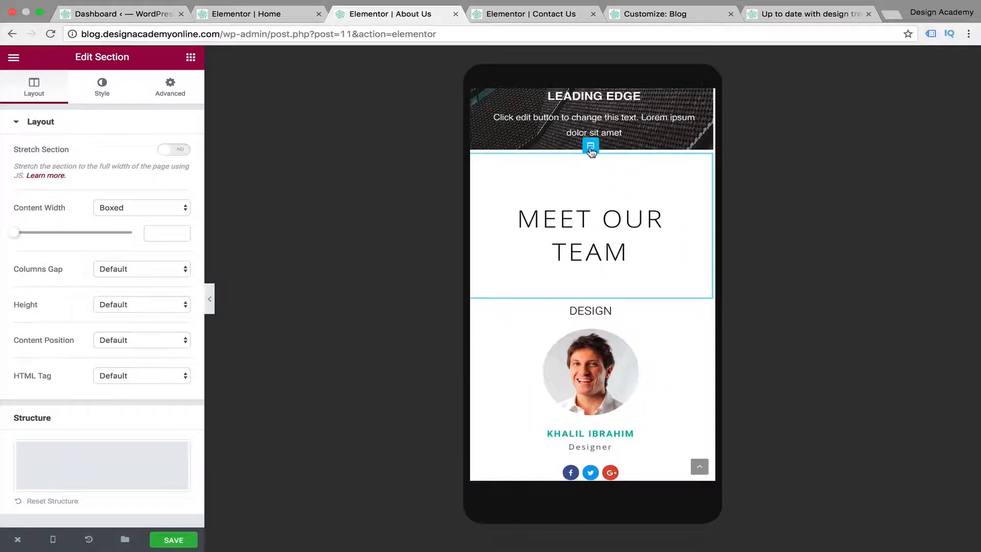
left_click(172, 84)
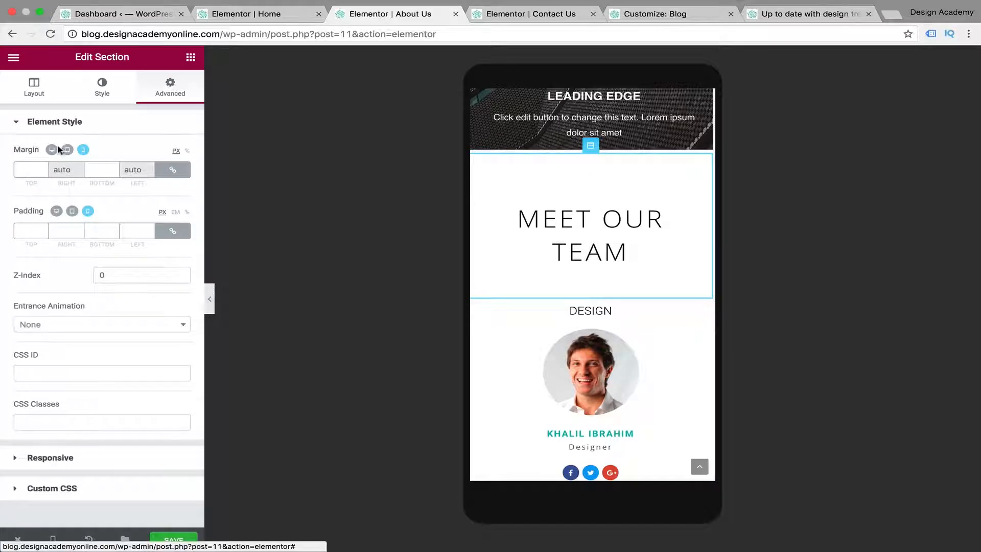
left_click(176, 170)
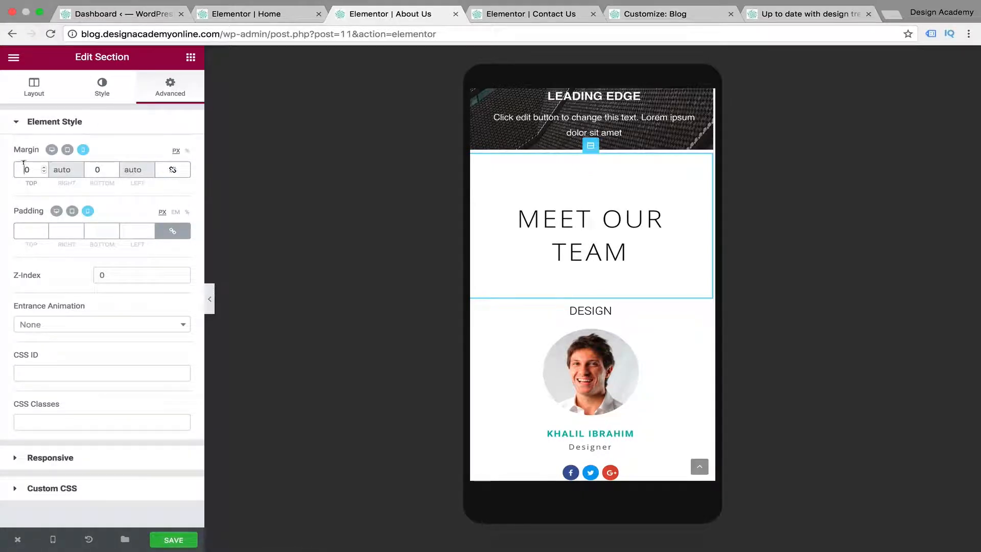
type("2")
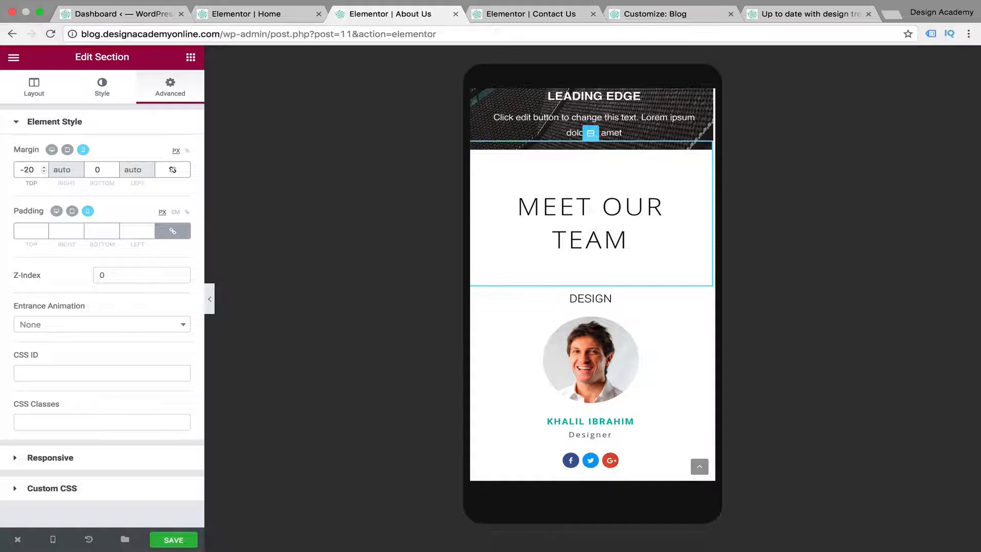
key("BackSpace")
type("6")
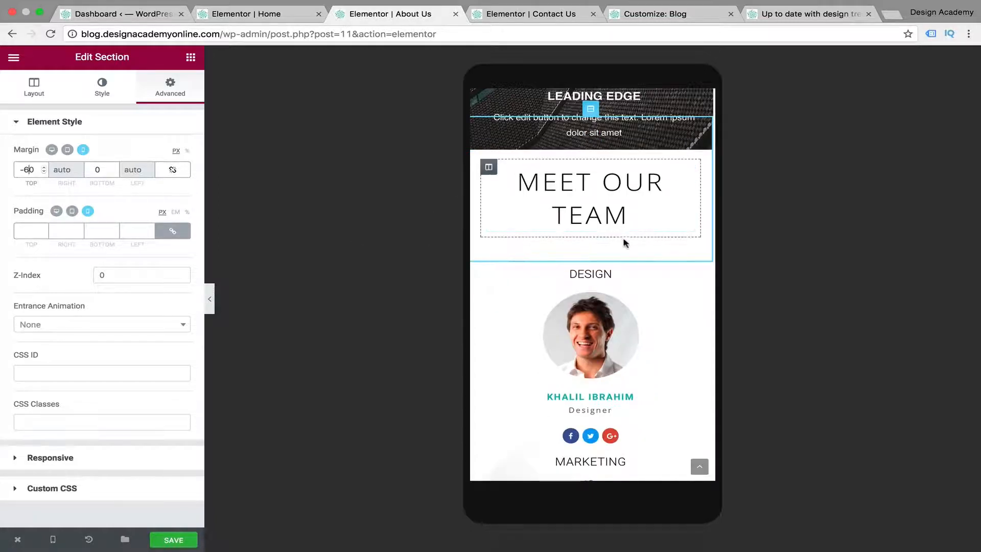
Examine the mobile layout of the team members and footer, and return to the Leading Edge section
scroll(648, 281, "down", 6)
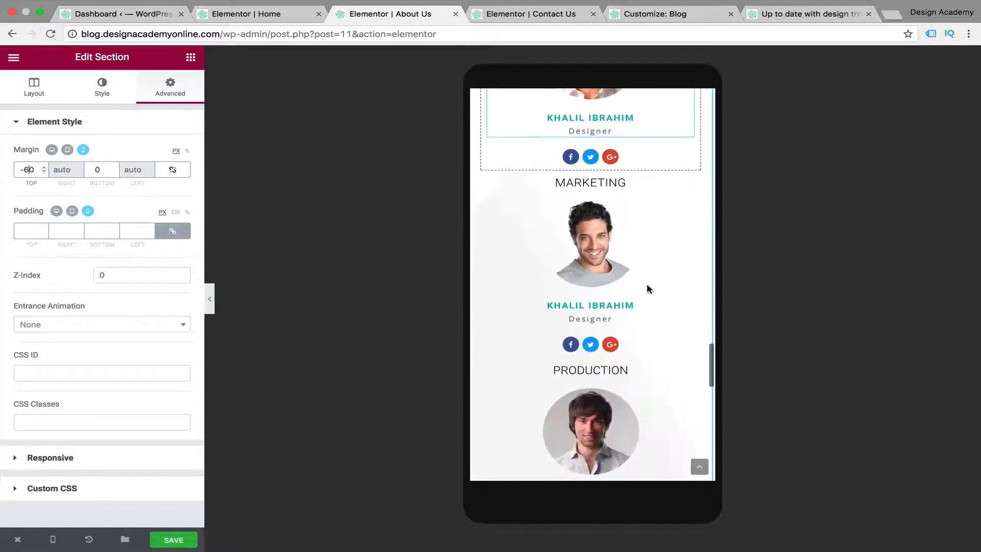
scroll(648, 289, "down", 2)
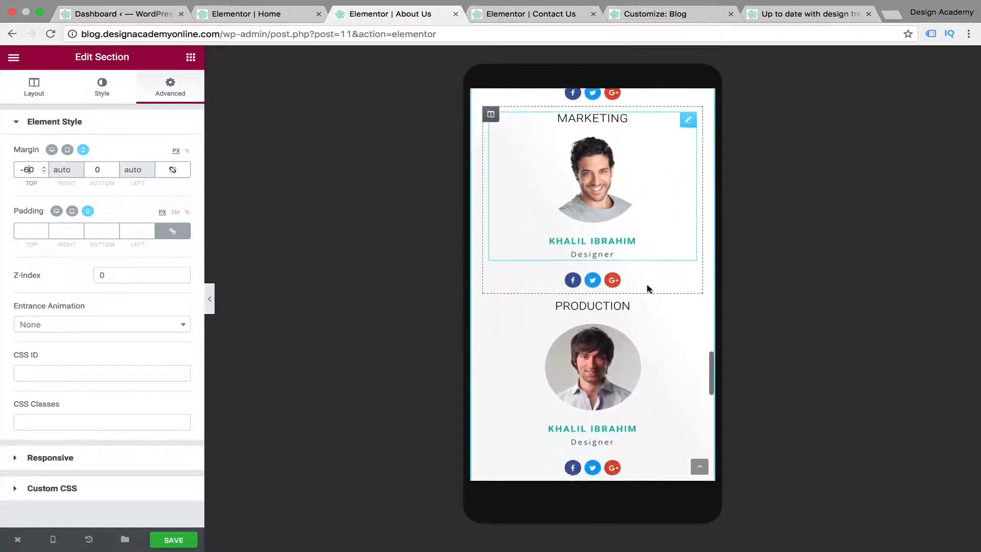
scroll(648, 289, "down", 13)
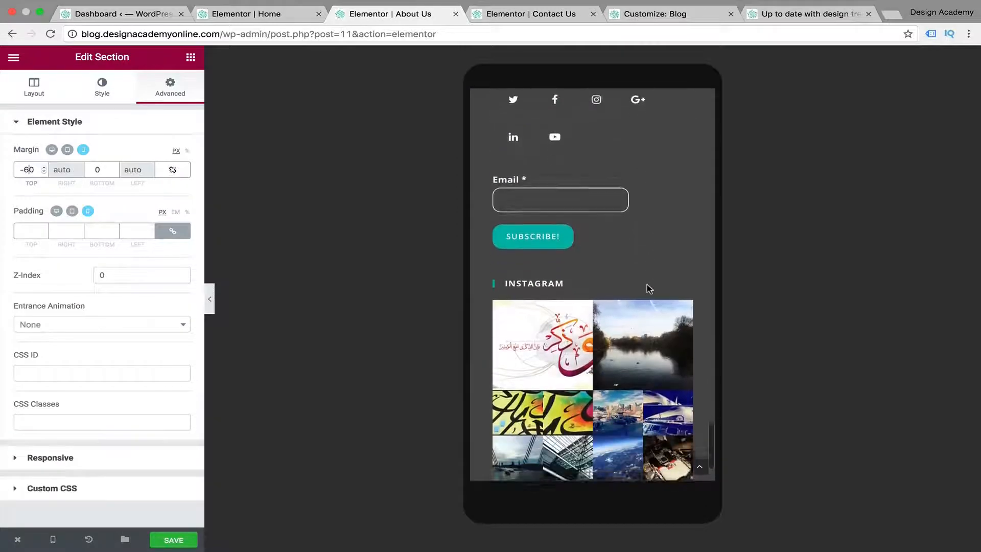
scroll(648, 288, "up", 15)
scroll(648, 289, "down", 13)
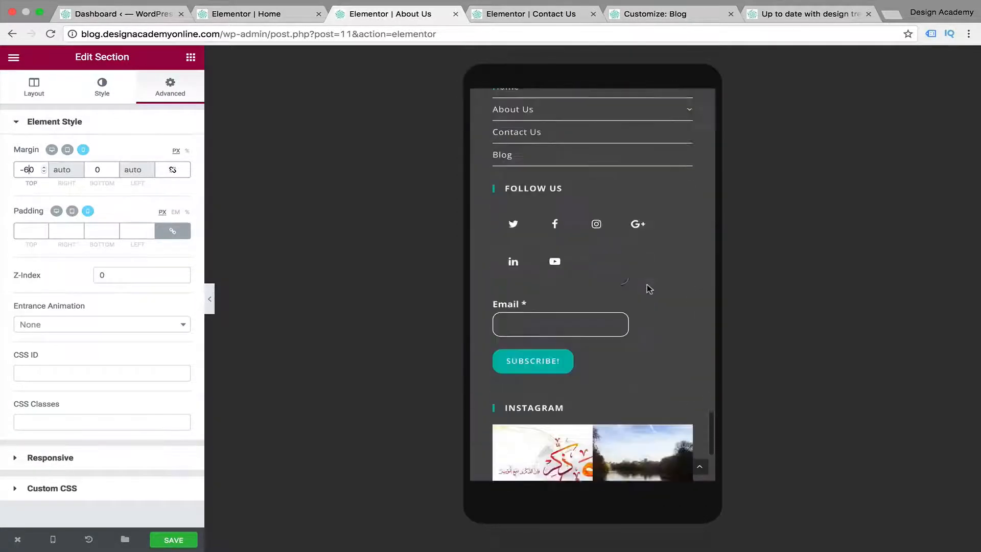
scroll(648, 289, "up", 13)
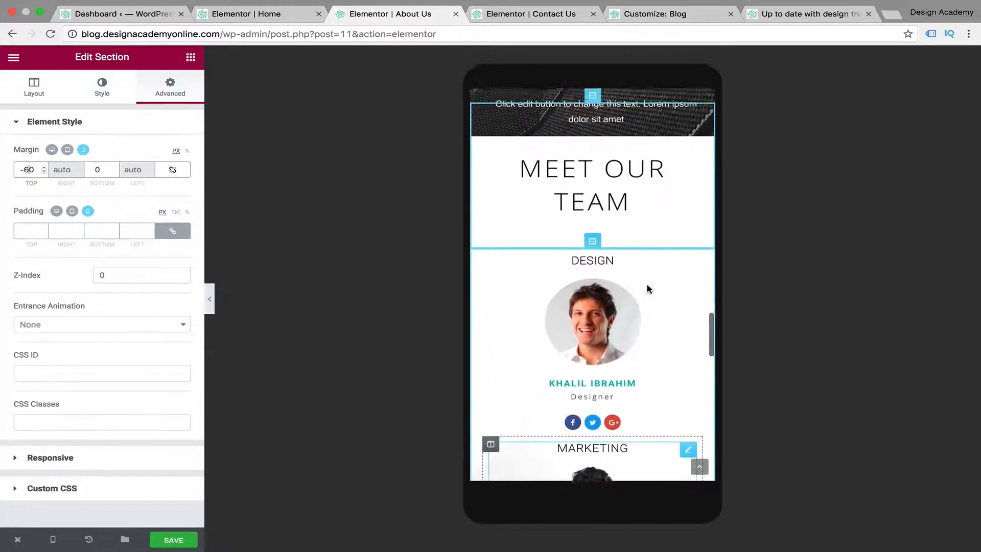
scroll(648, 289, "down", 2)
scroll(648, 289, "up", 5)
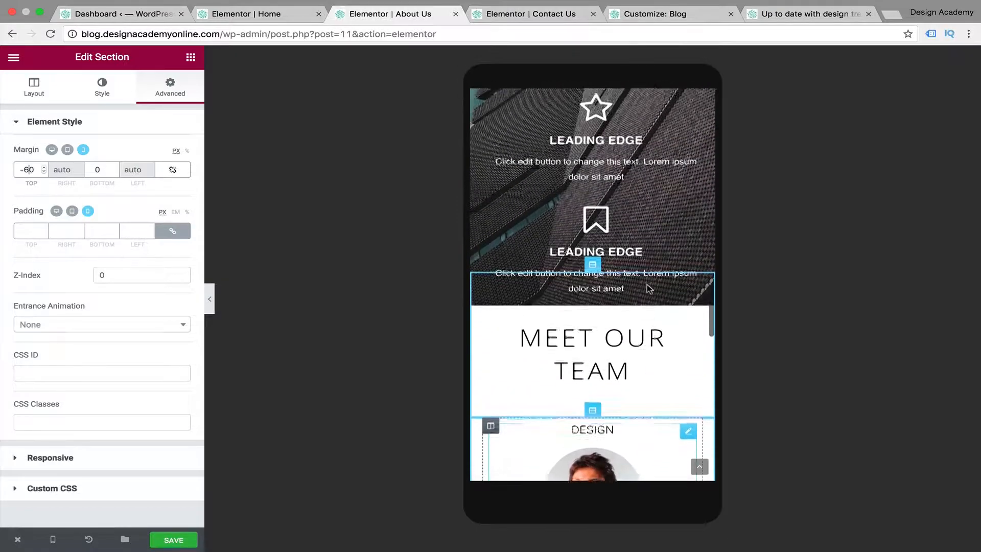
scroll(649, 289, "up", 1)
scroll(649, 289, "down", 4)
scroll(647, 289, "up", 5)
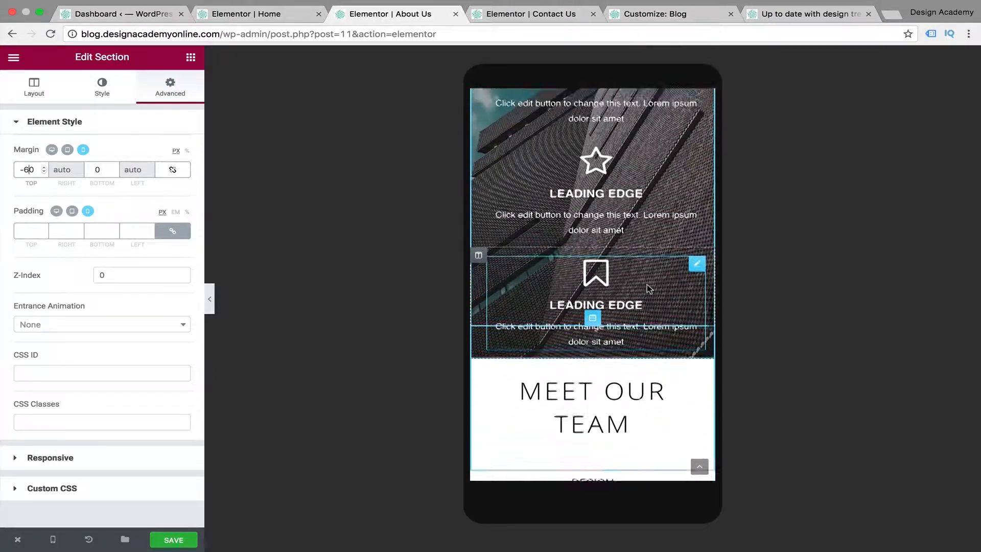
scroll(647, 285, "up", 2)
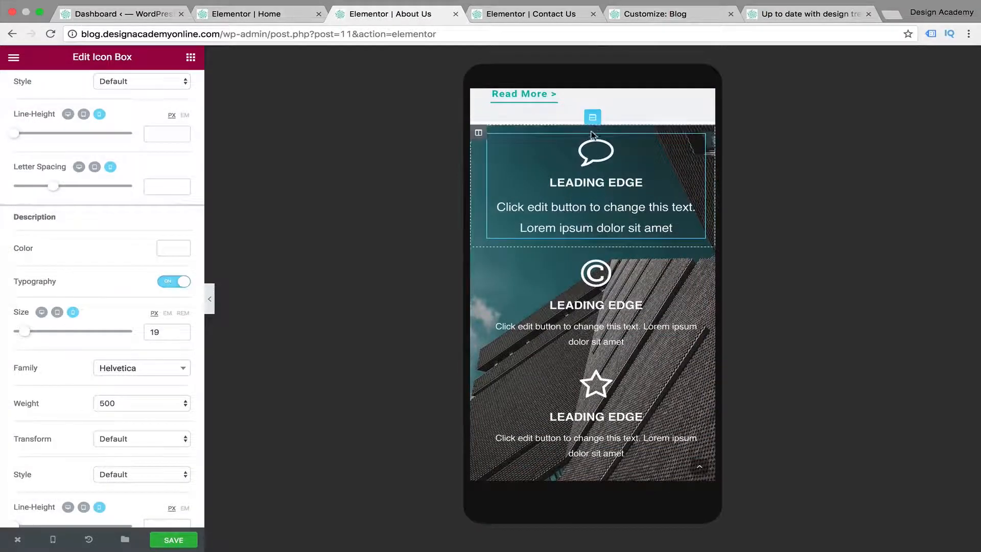
Select the Leading Edge section, review its stacked icon boxes and switch the preview to desktop view
left_click(592, 118)
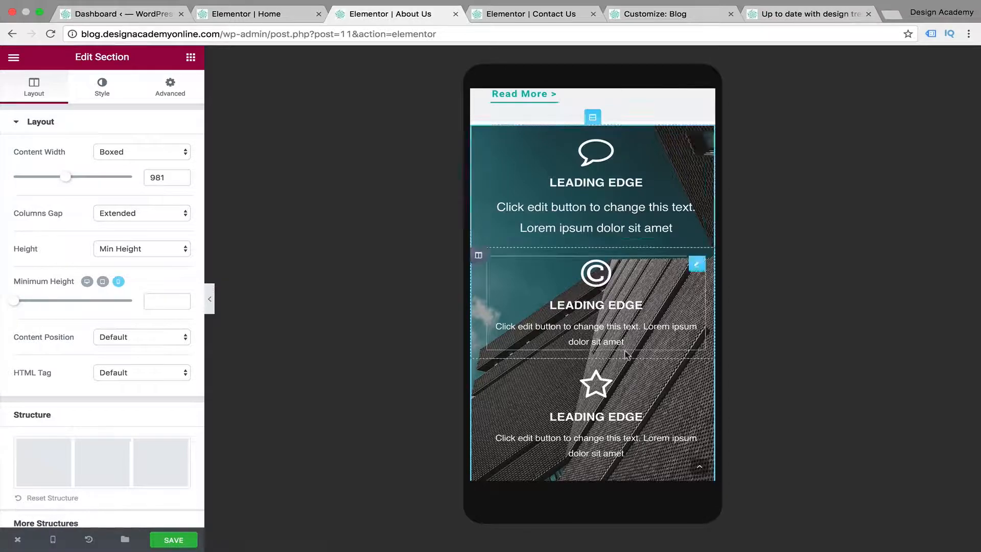
scroll(573, 342, "down", 5)
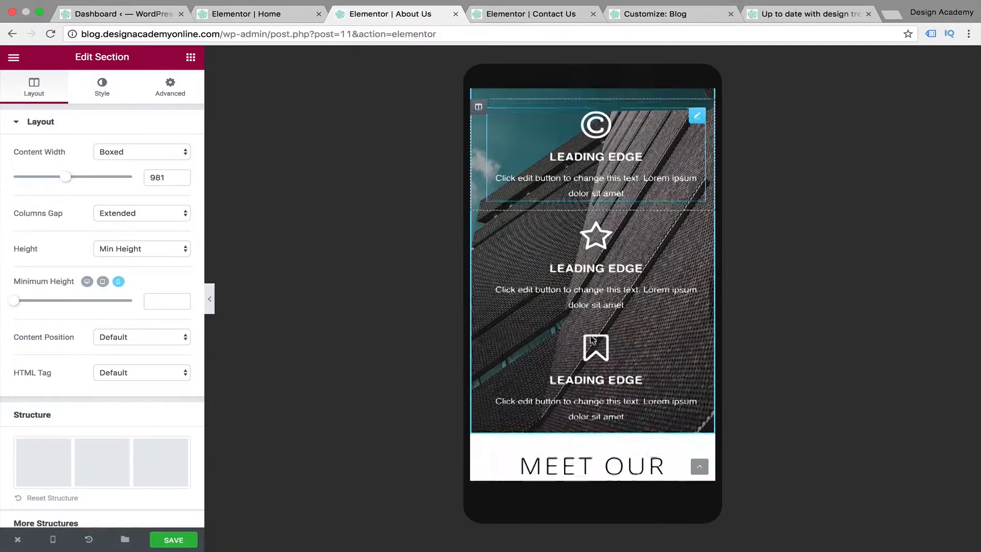
scroll(593, 276, "up", 6)
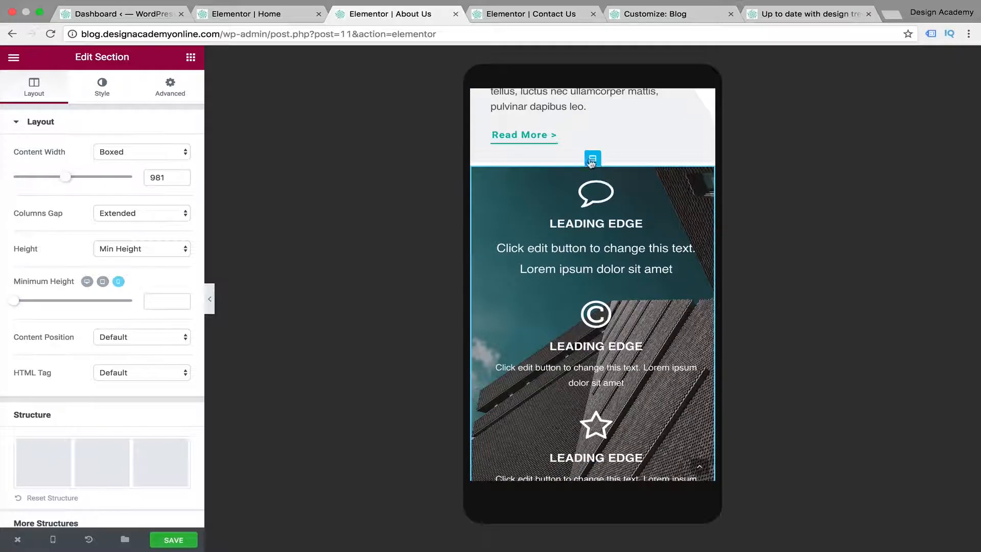
mouse_move(54, 545)
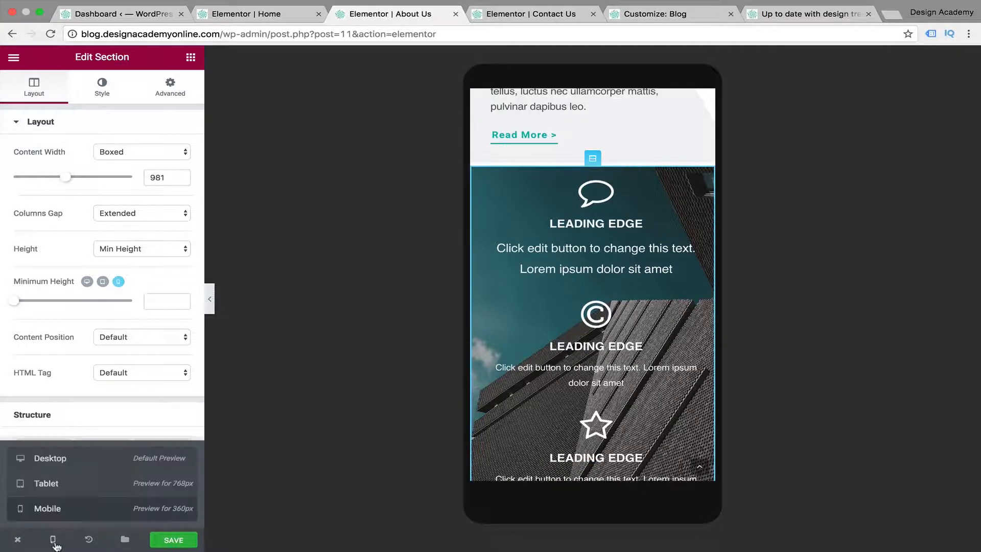
left_click(104, 467)
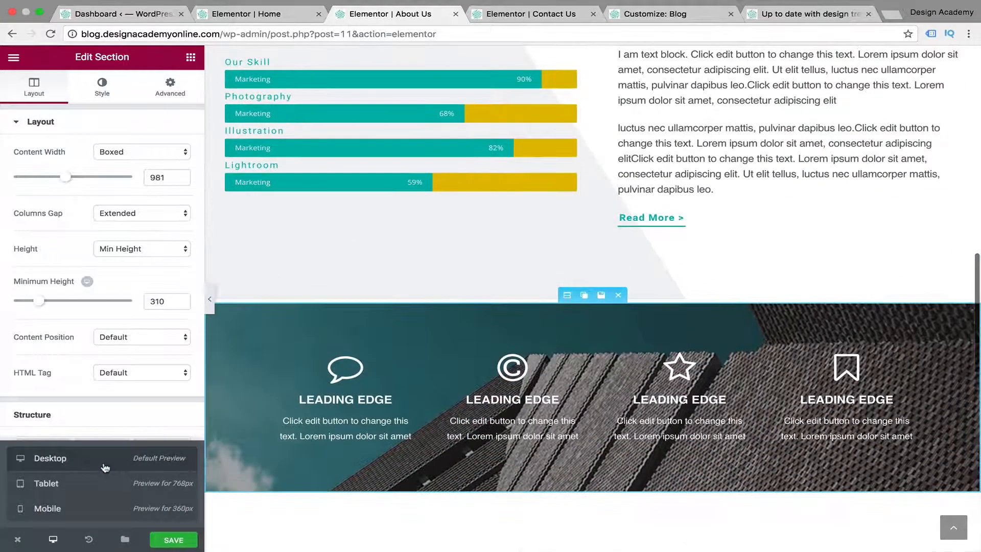
Duplicate the Leading Edge section and hide the lower of the two on desktop
left_click(584, 295)
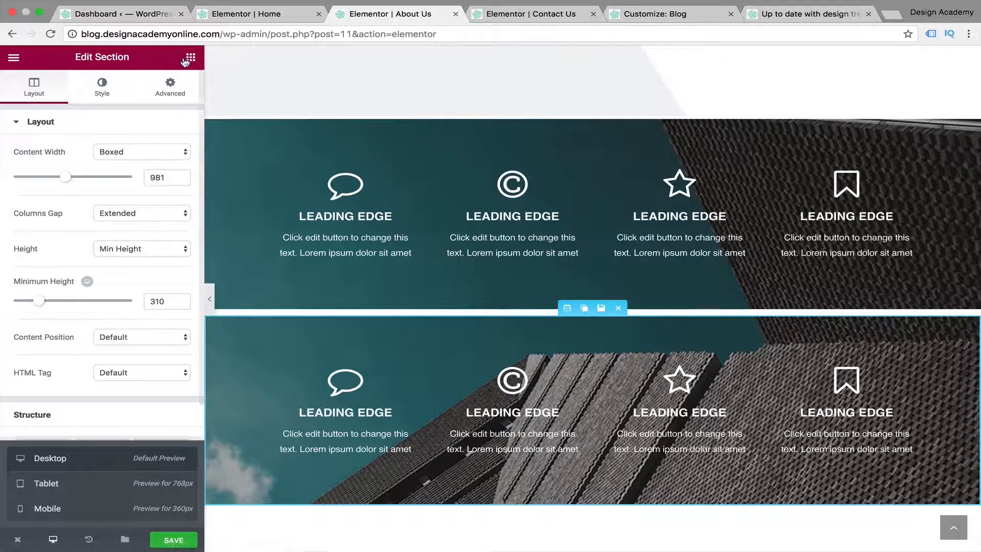
left_click(178, 84)
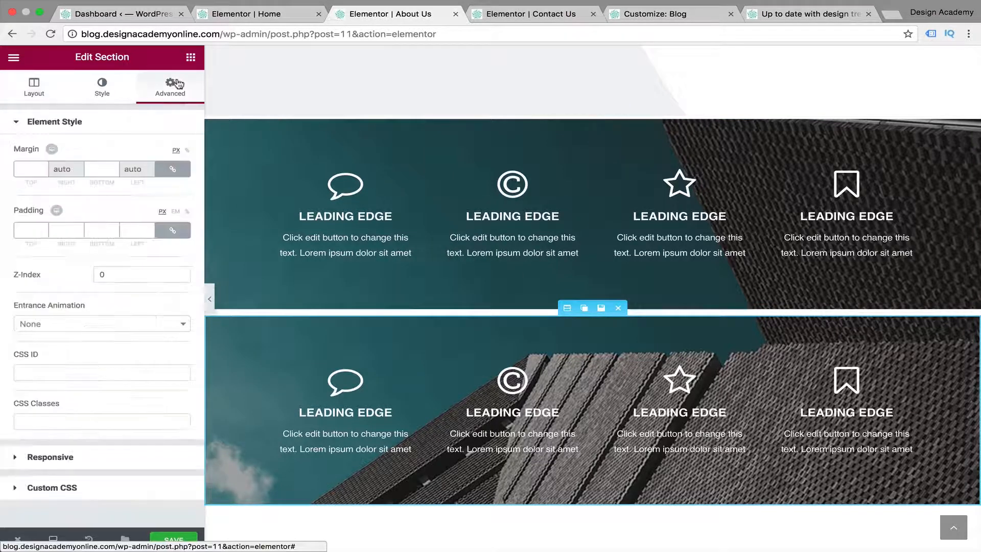
left_click(19, 463)
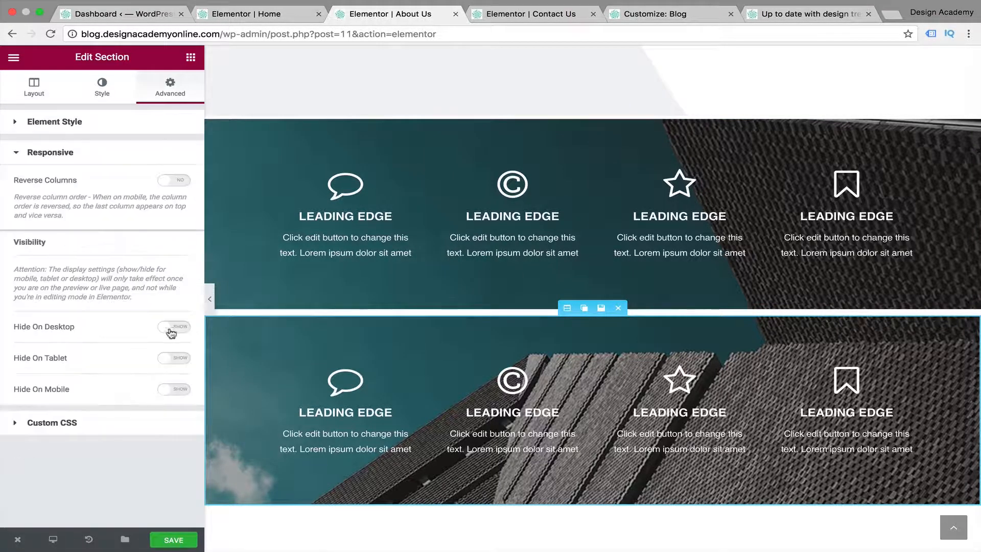
Preview the page on desktop without the editing panel, and hide the upper Leading Edge section on tablet and mobile
left_click(209, 300)
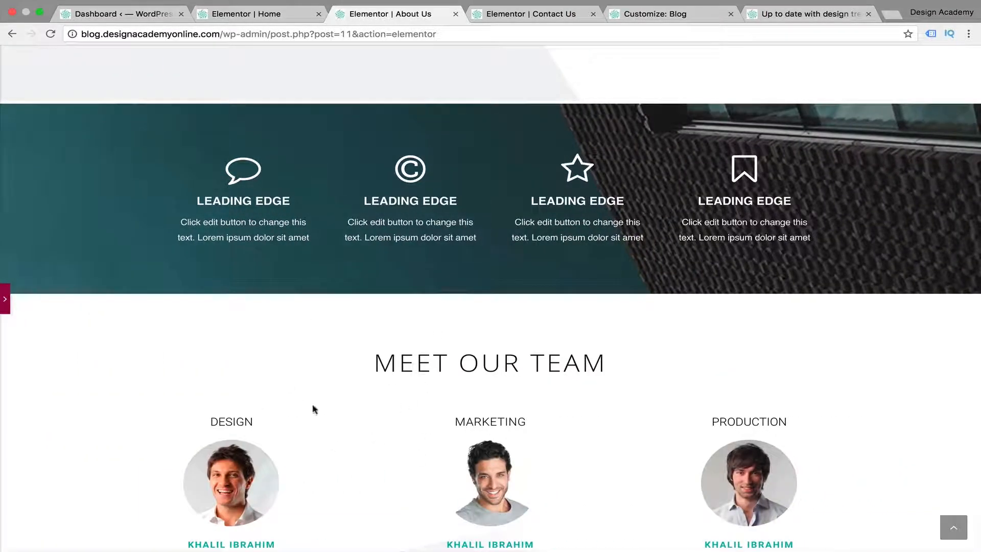
left_click(6, 299)
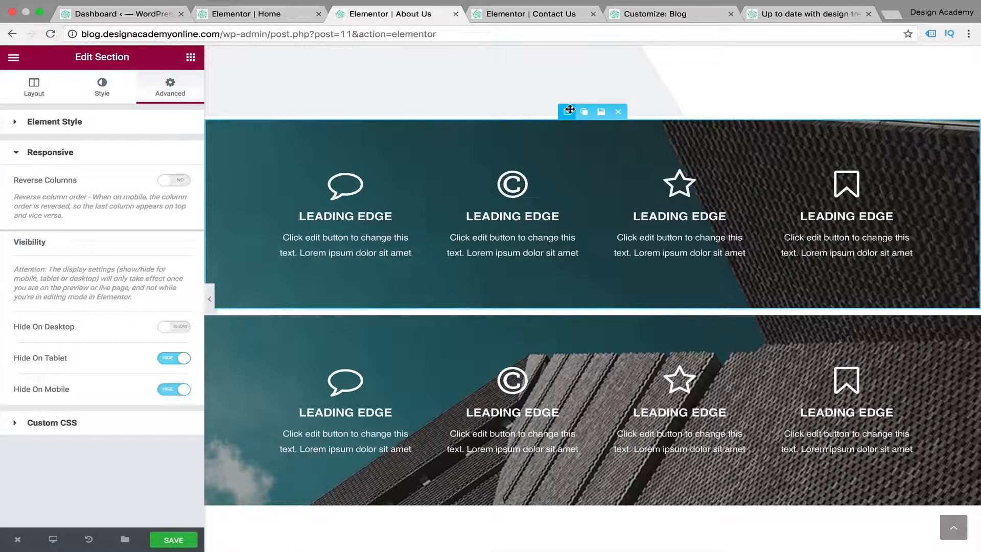
Replace the lower Leading Edge section's background image with egzon-bytyqi-331678.png from the media library
left_click(571, 308)
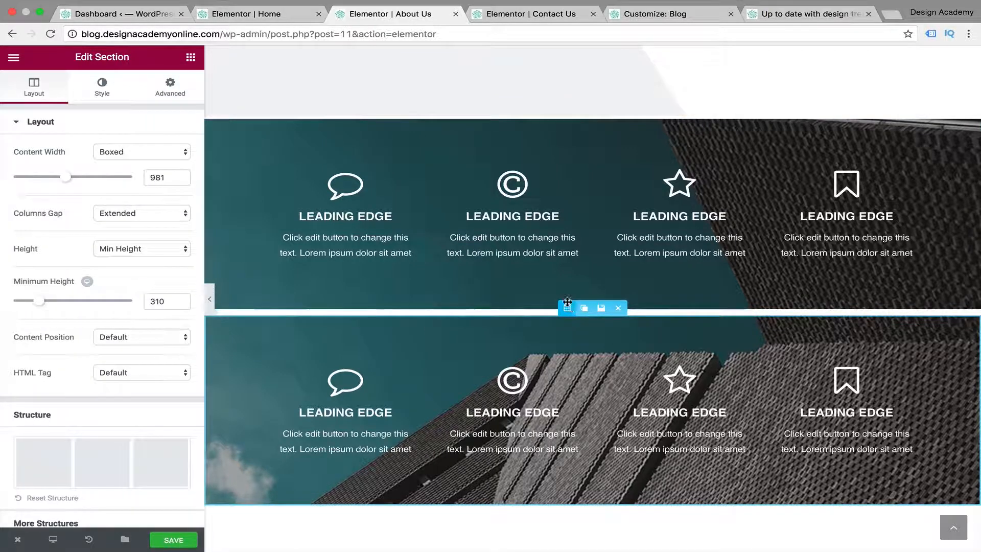
left_click(101, 87)
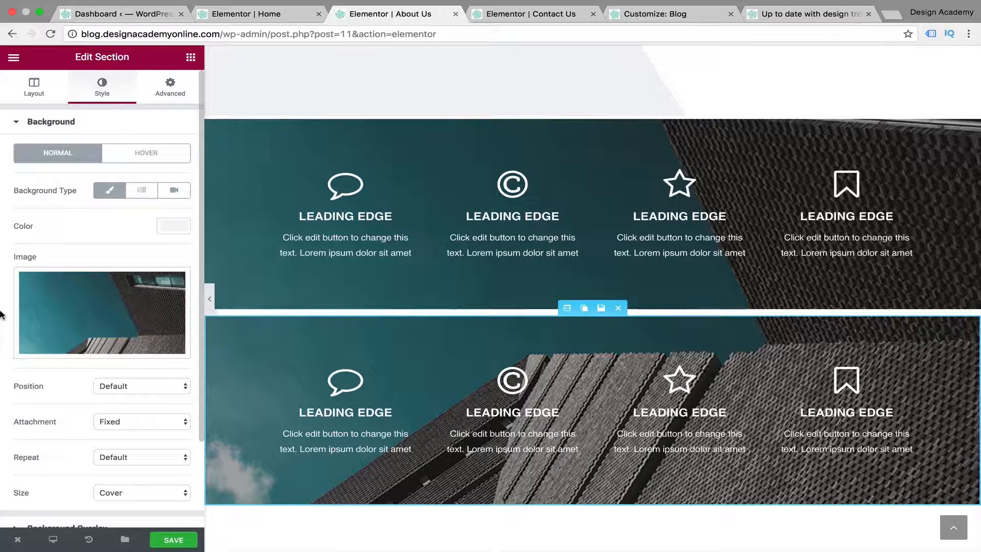
mouse_move(55, 308)
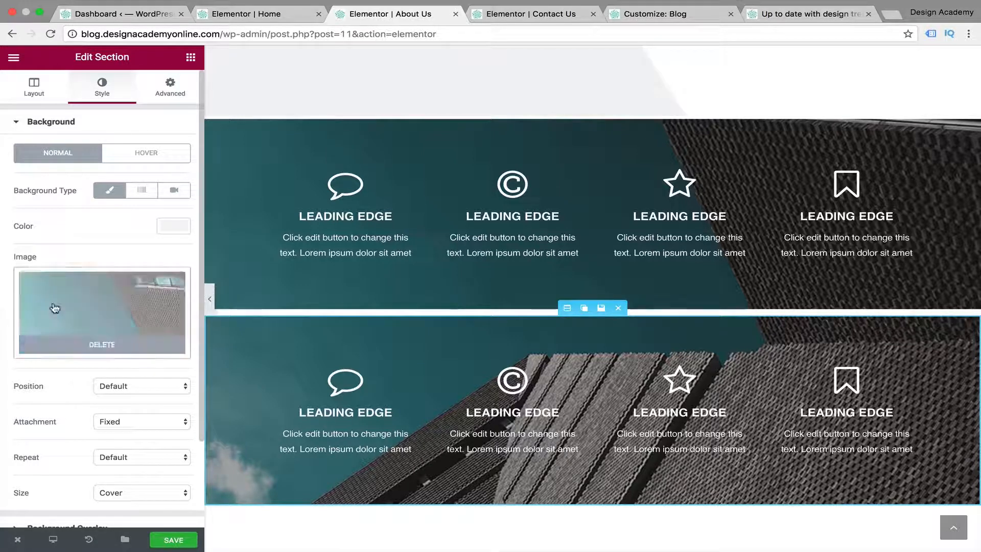
left_click(151, 309)
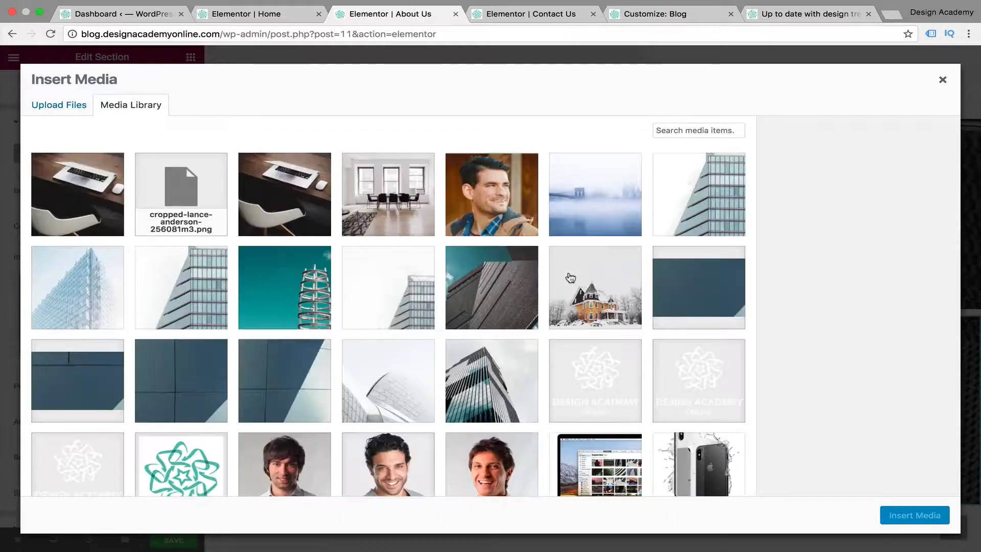
scroll(571, 277, "down", 5)
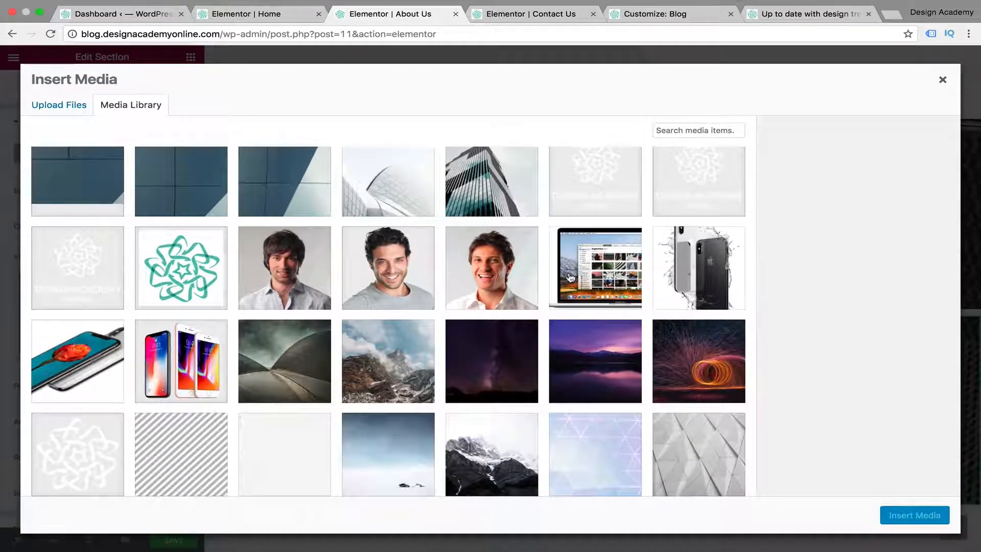
scroll(571, 278, "down", 3)
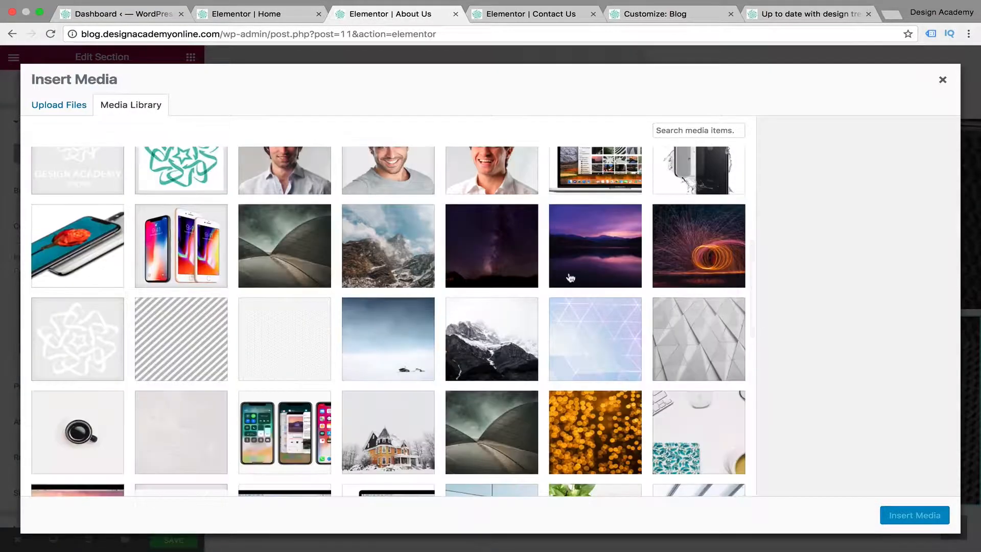
scroll(571, 278, "down", 1)
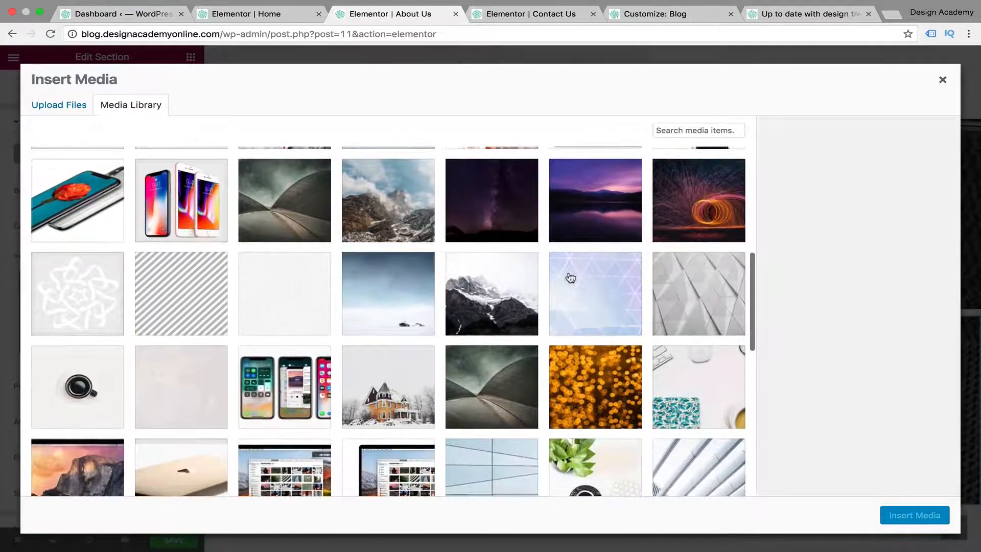
scroll(571, 278, "up", 1)
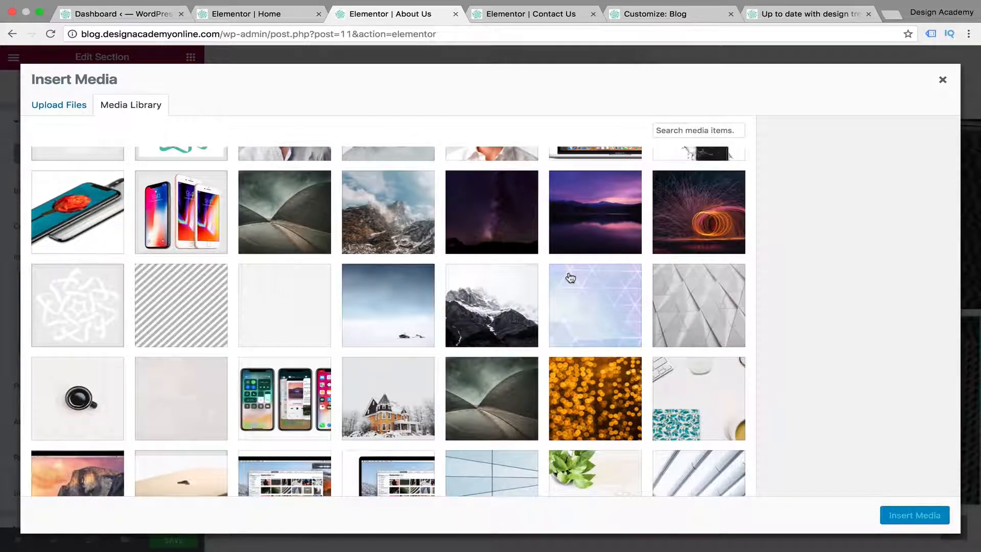
scroll(571, 278, "down", 1)
left_click(632, 185)
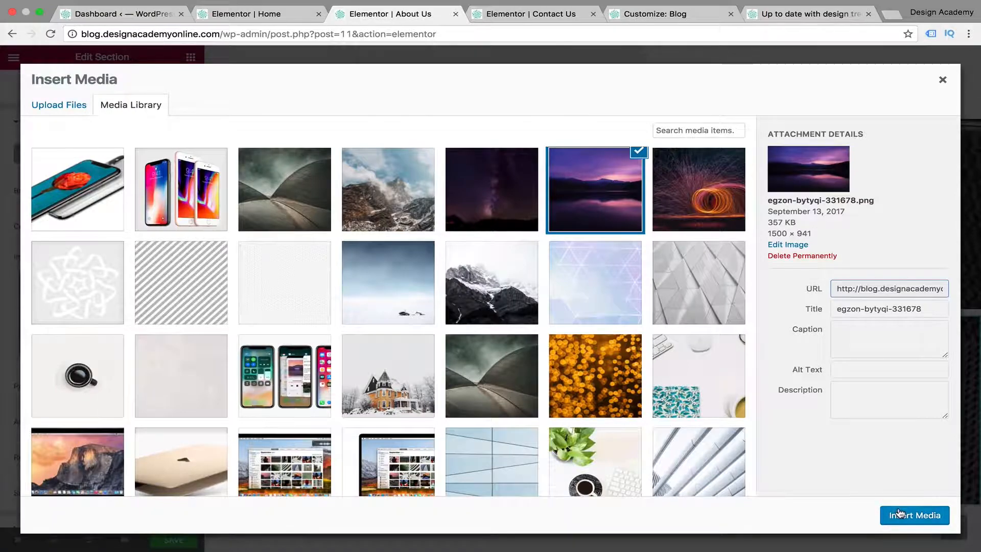
left_click(899, 513)
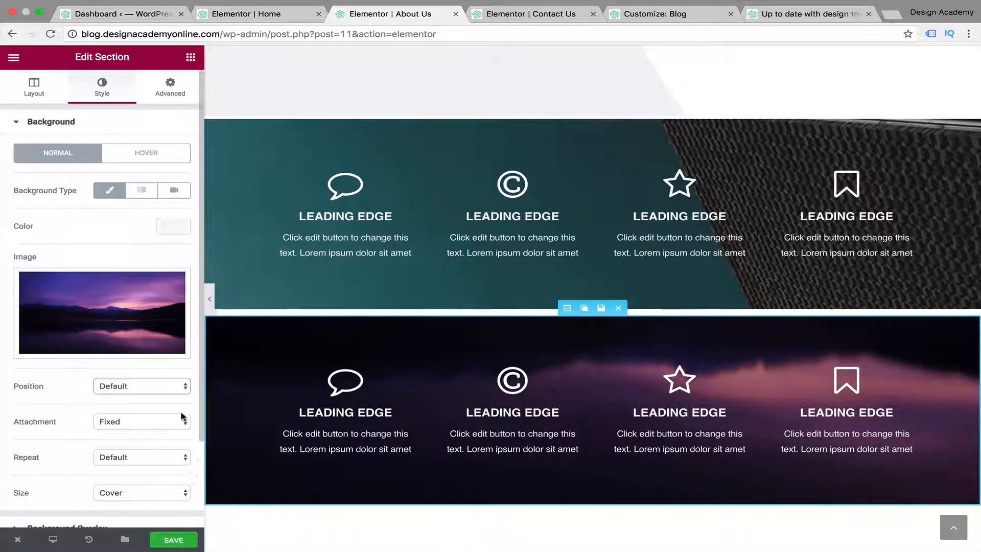
Set the lower section's background position to Center Center and preview the desktop page without the editing panel
left_click(142, 386)
left_click(154, 436)
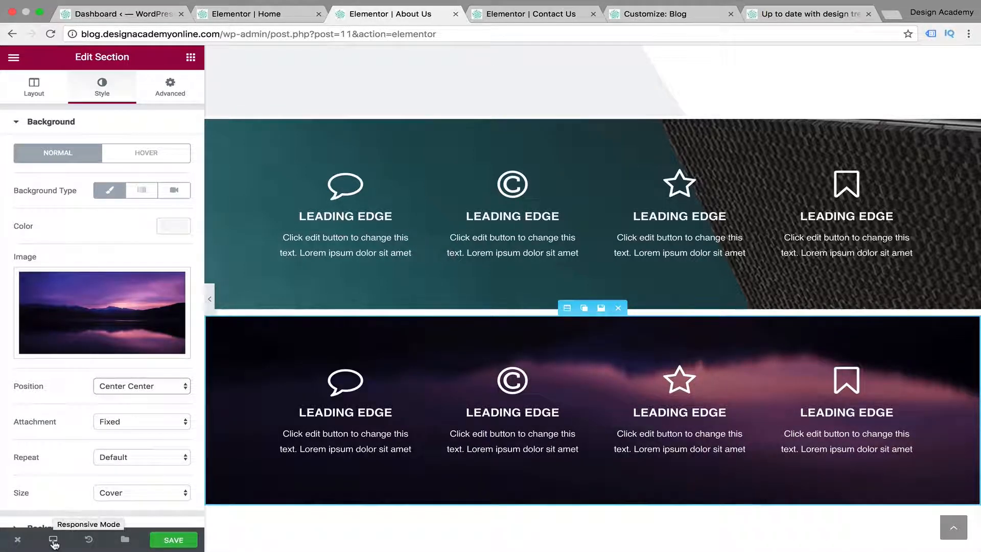
left_click(210, 299)
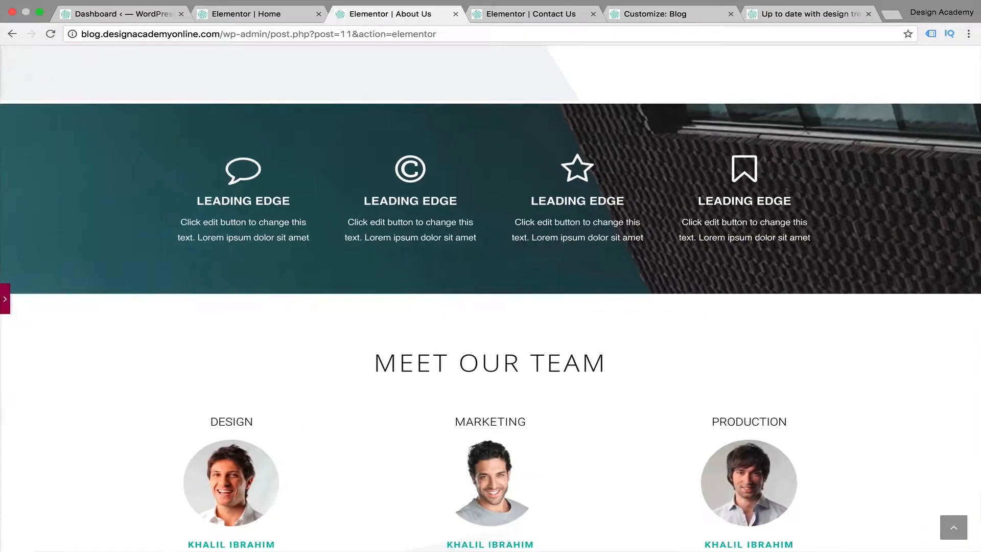
left_click(5, 302)
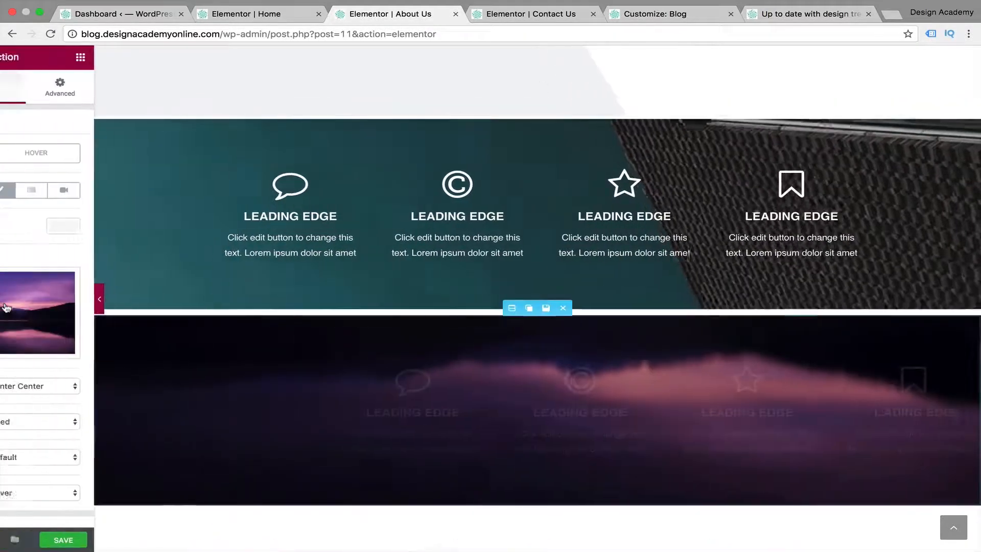
Switch to the mobile preview and examine the stacked Leading Edge section with its purple lake background, without the editing panel
left_click(52, 539)
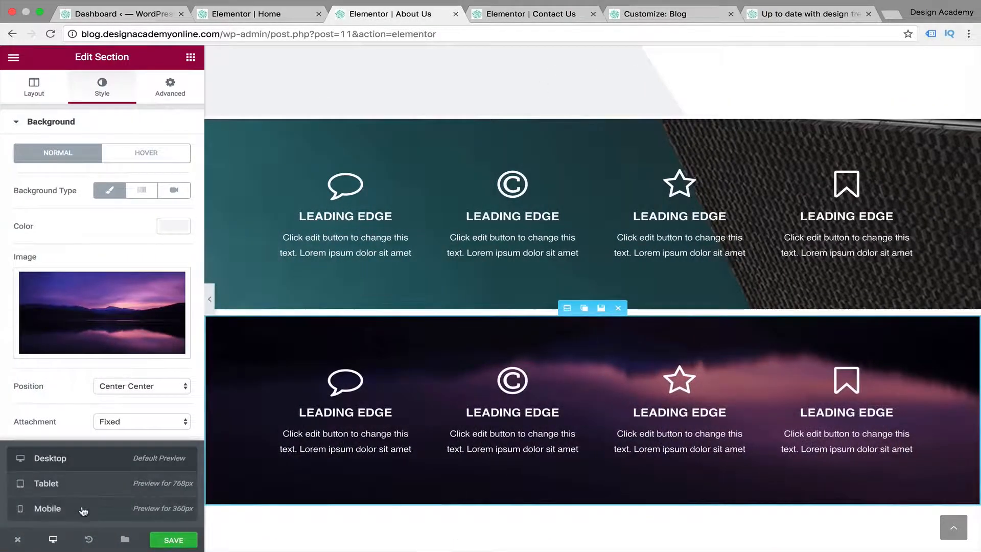
left_click(83, 509)
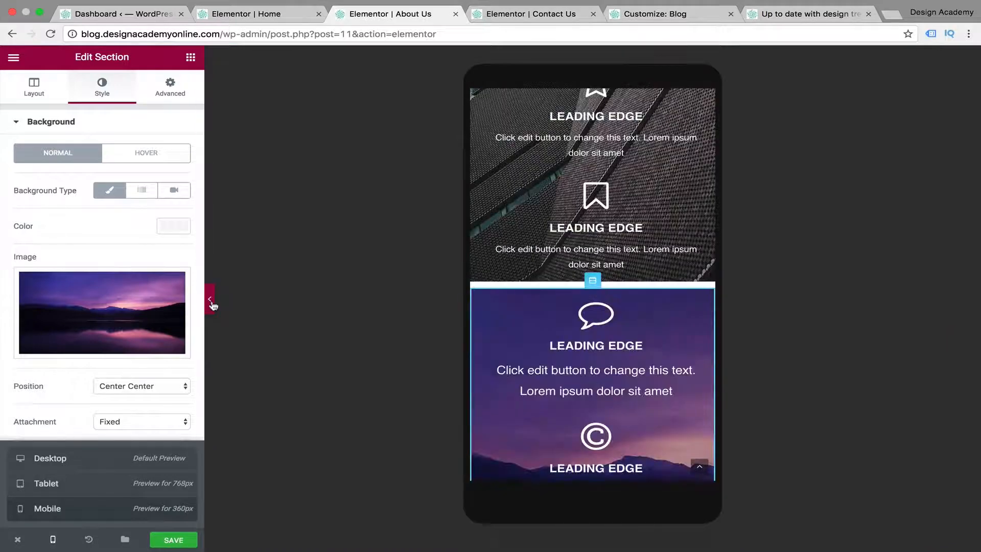
left_click(212, 303)
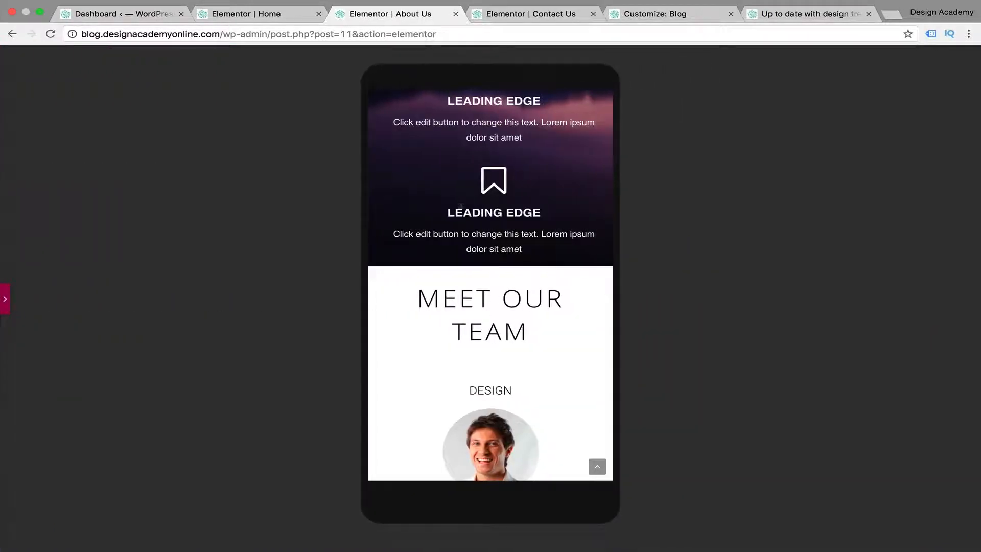
scroll(460, 207, "up", 10)
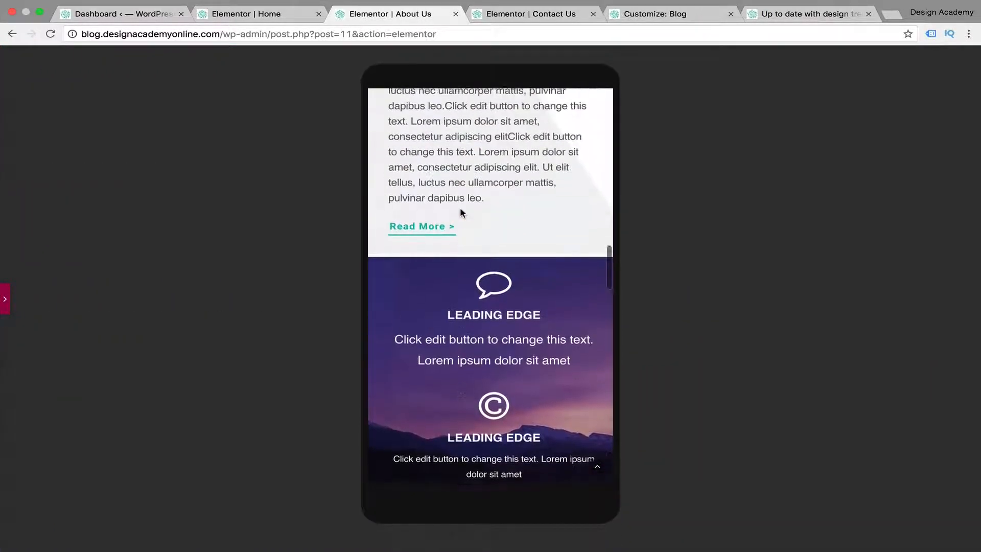
scroll(461, 213, "down", 5)
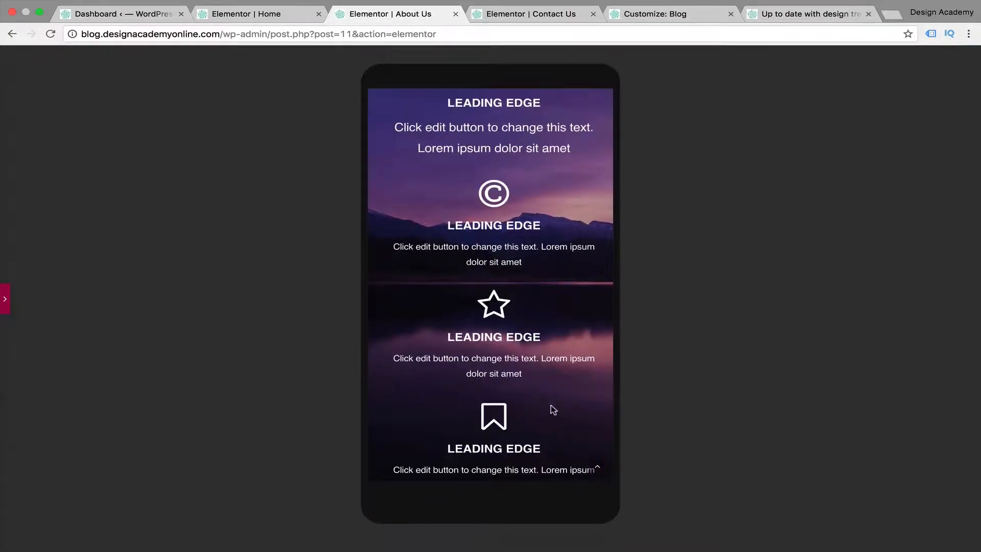
scroll(551, 405, "up", 3)
scroll(551, 405, "down", 5)
scroll(551, 405, "up", 4)
scroll(551, 405, "down", 6)
scroll(551, 405, "up", 5)
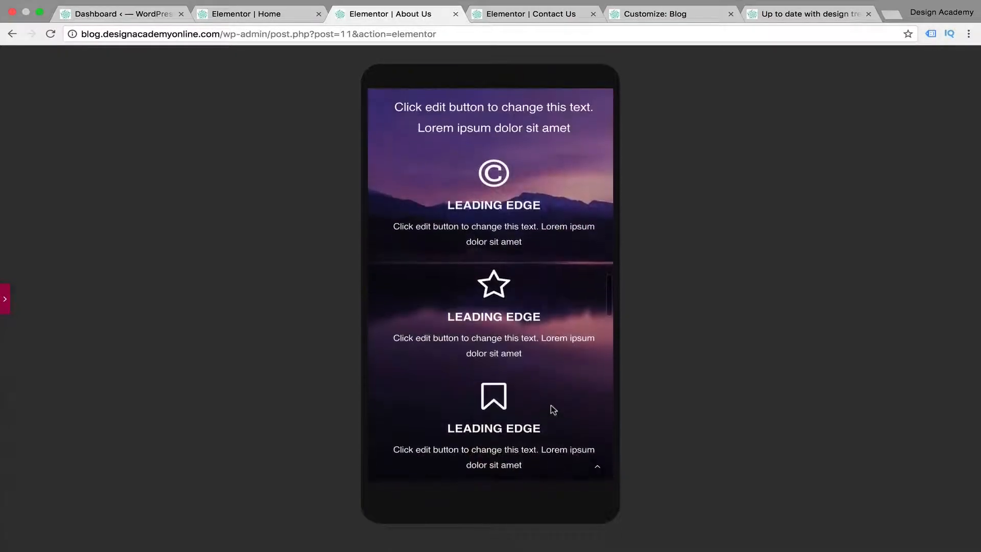
scroll(554, 410, "up", 1)
scroll(561, 409, "down", 2)
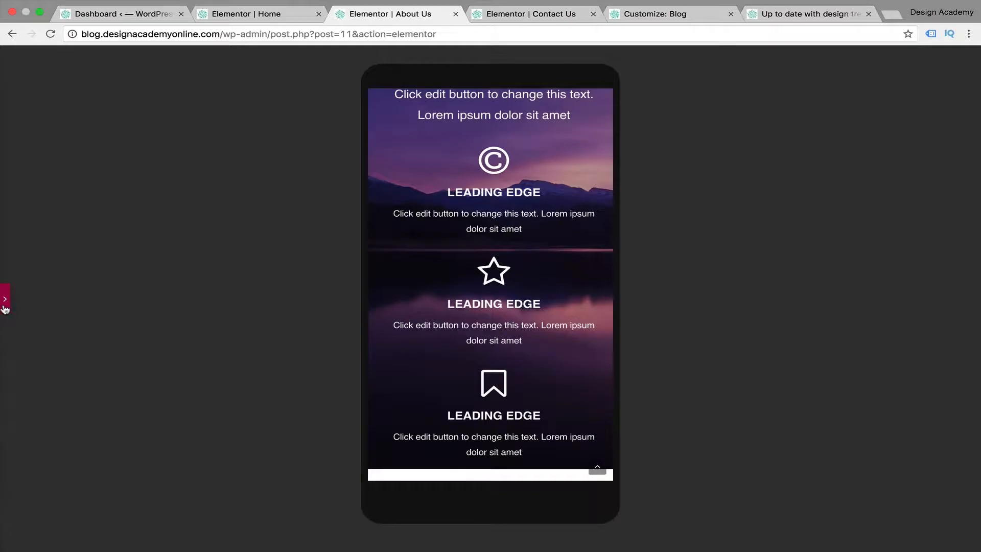
left_click(4, 307)
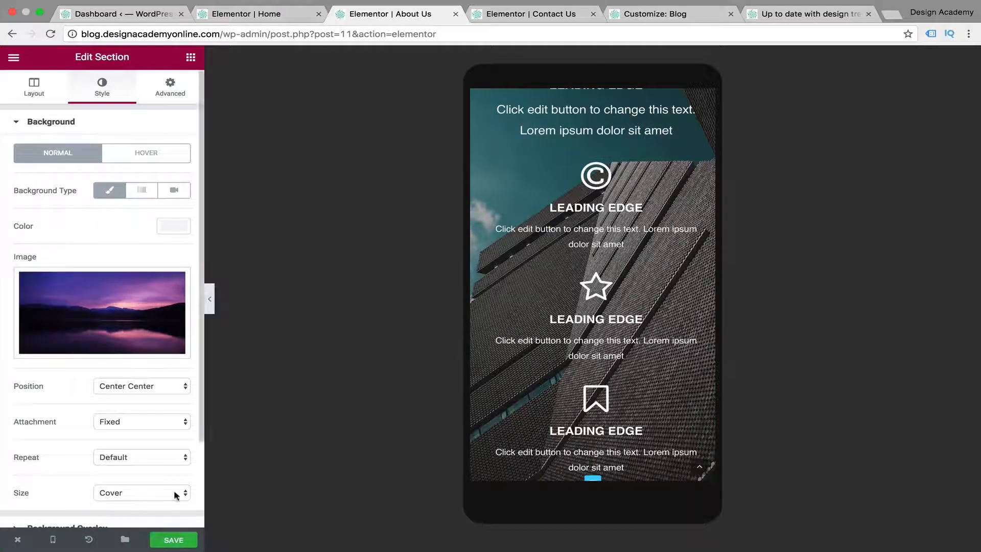
Open the Contact Us page editor, switch to the mobile preview and check the Get Creative With Us section without the editing panel
left_click(544, 15)
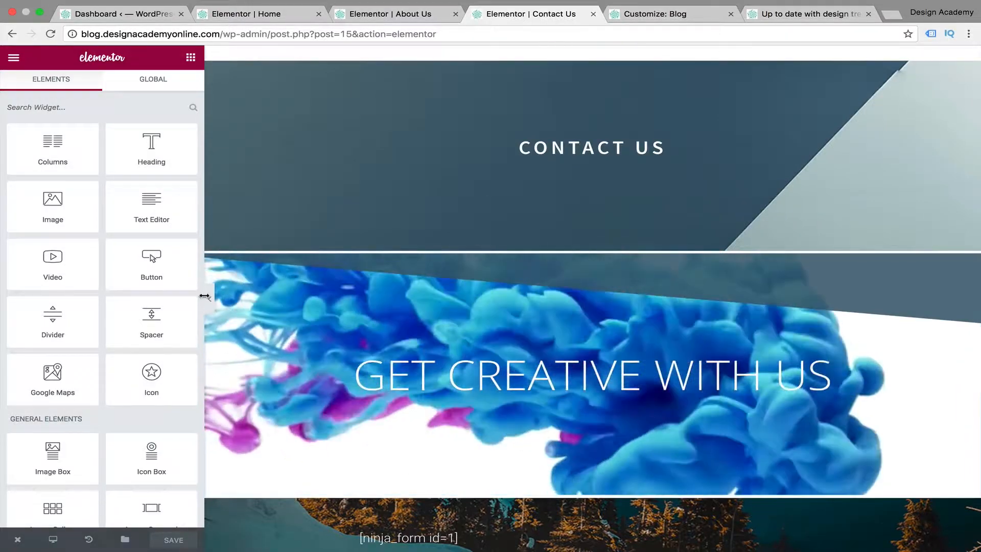
mouse_move(52, 539)
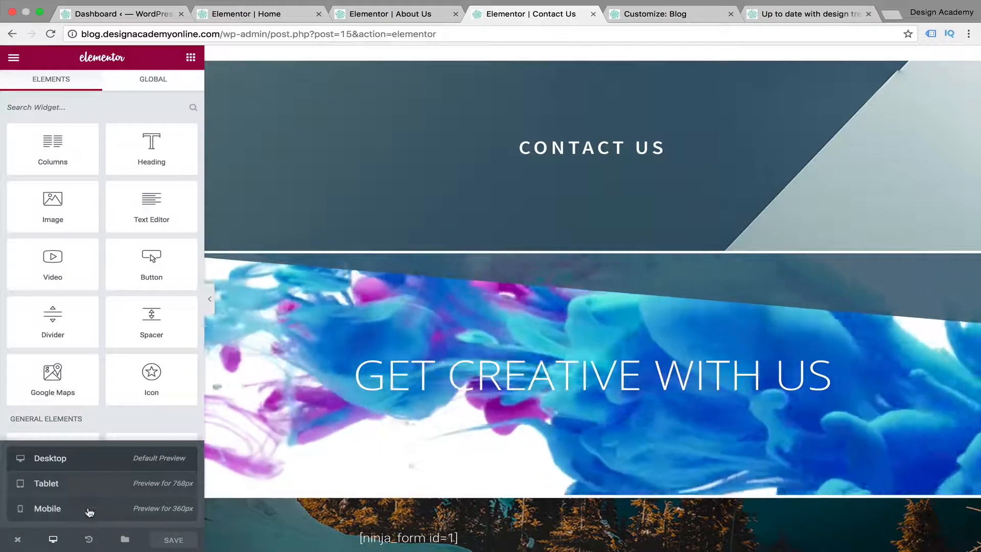
left_click(86, 507)
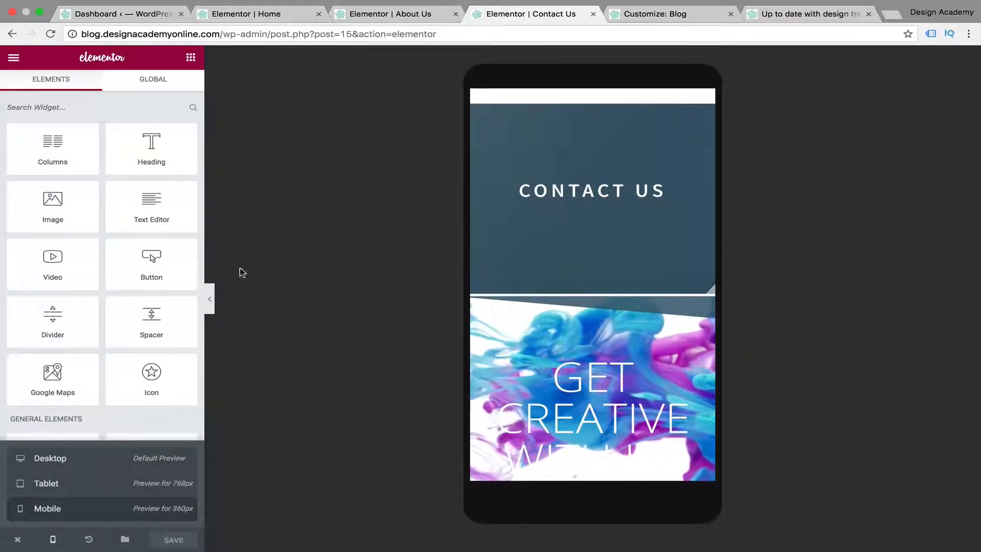
left_click(210, 299)
scroll(536, 376, "down", 4)
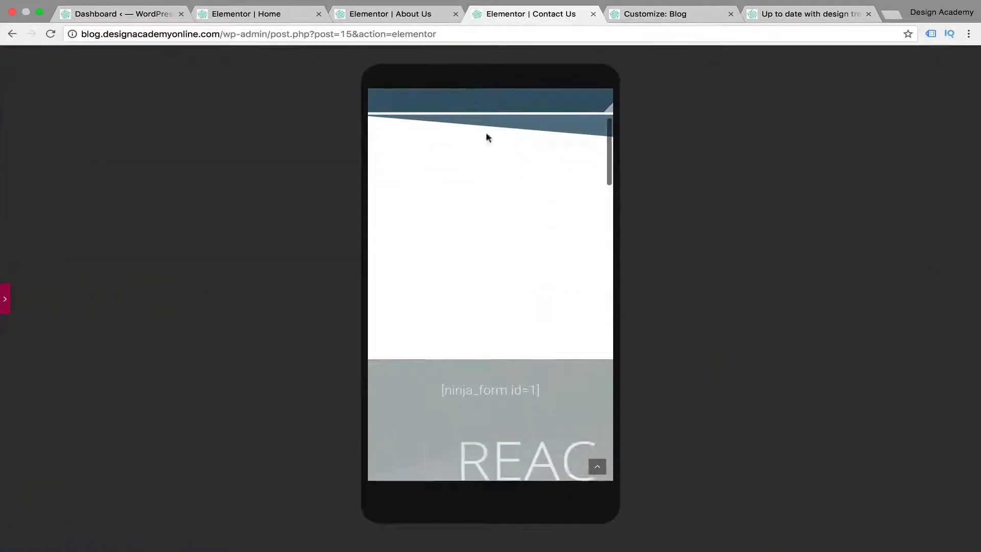
left_click(6, 309)
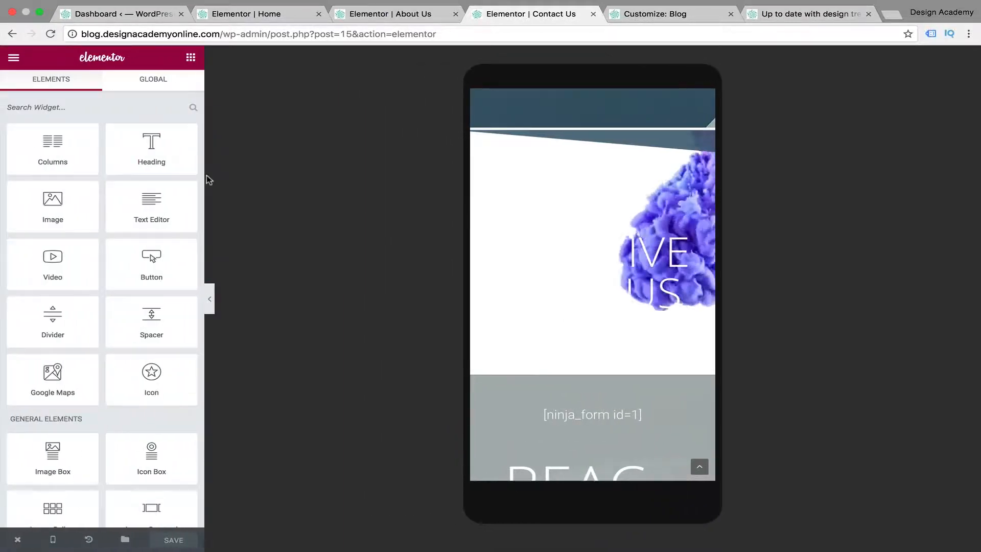
Set the rocky mountain image with clouds as the Get Creative With Us section's background fallback and preview it on mobile
left_click(593, 123)
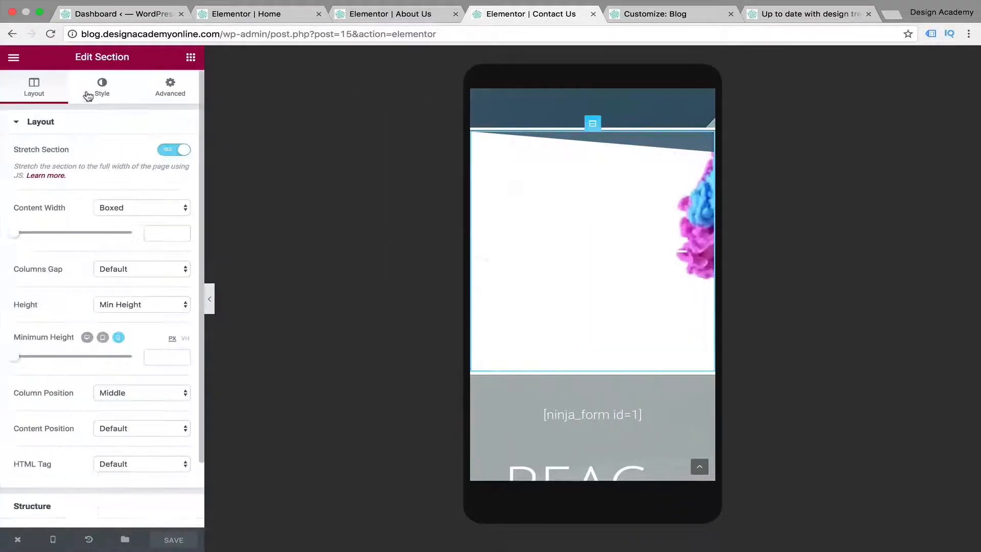
left_click(103, 90)
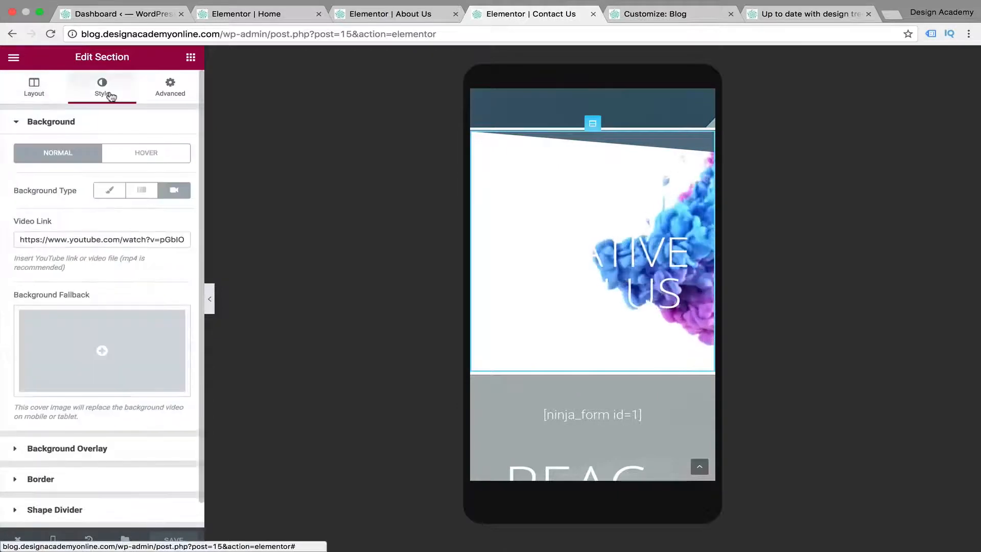
left_click(108, 346)
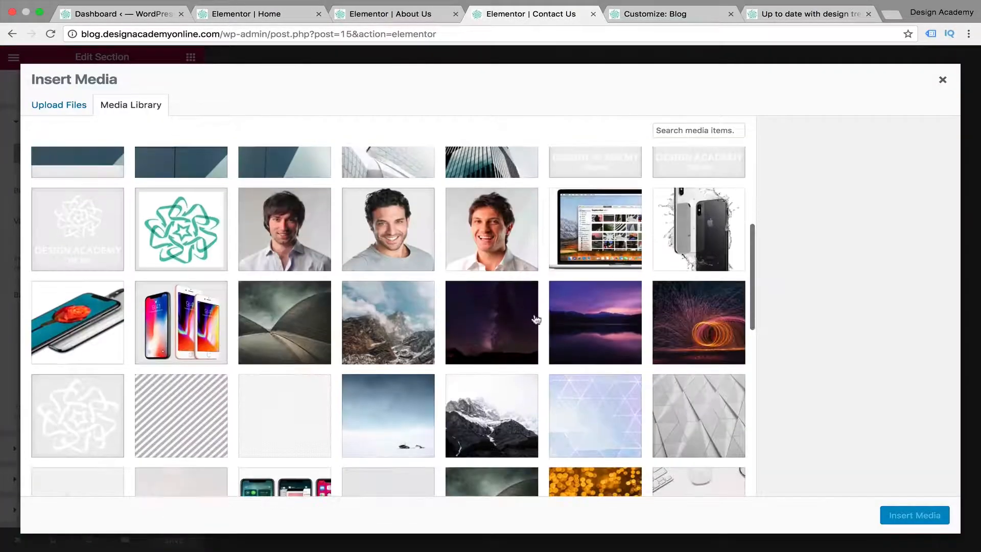
left_click(389, 322)
left_click(903, 516)
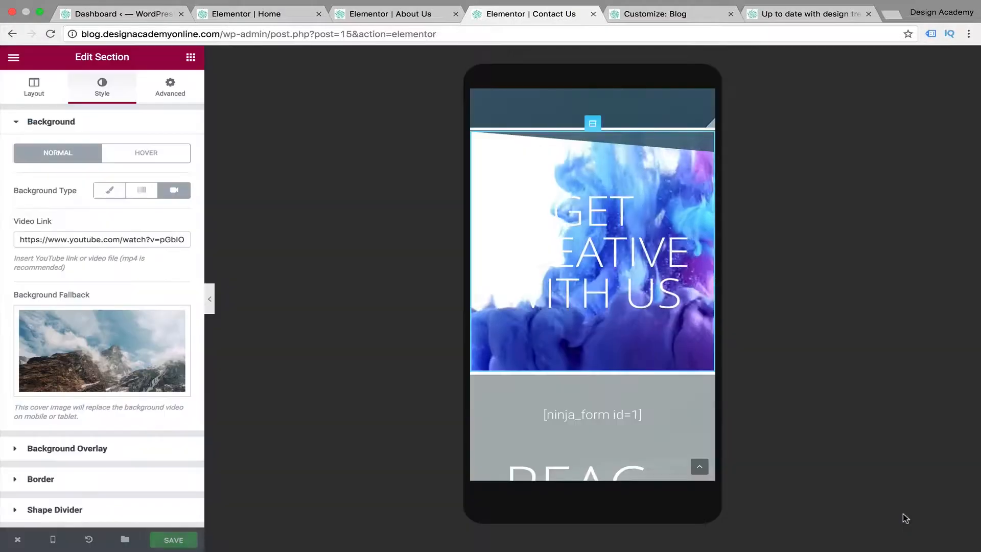
left_click(210, 300)
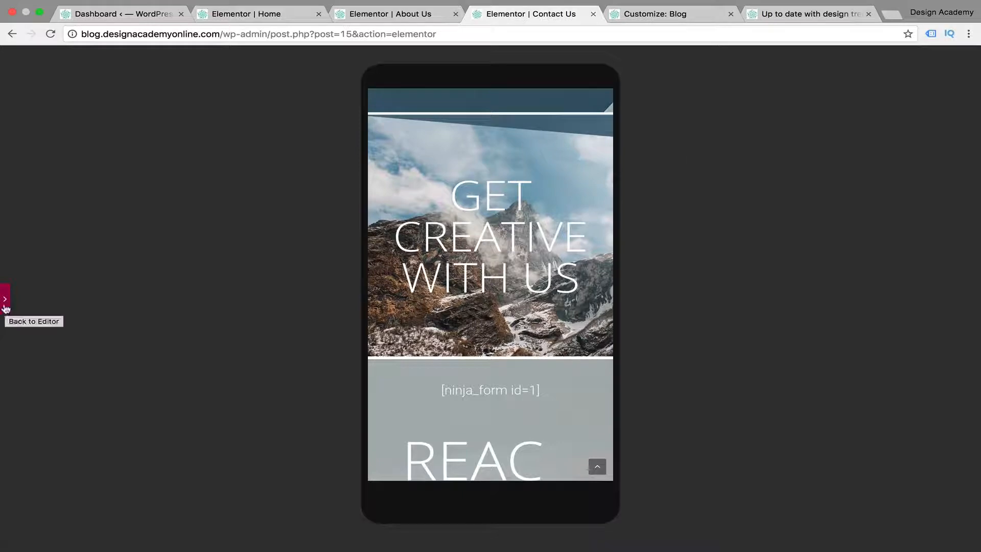
Examine the mobile layout of the contact form section and its large Reach Us heading
scroll(543, 297, "down", 8)
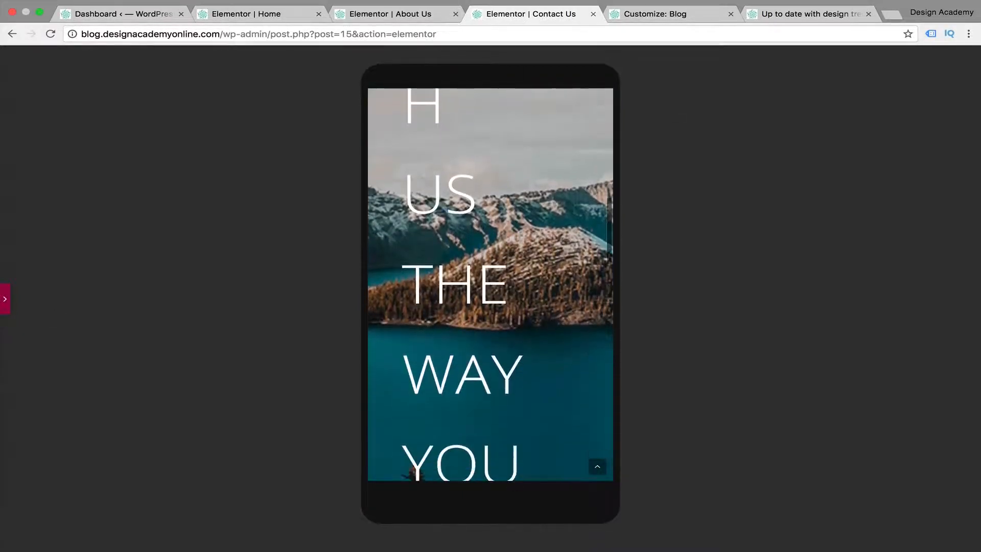
scroll(543, 298, "up", 3)
scroll(541, 298, "up", 2)
scroll(541, 298, "down", 3)
scroll(540, 298, "up", 3)
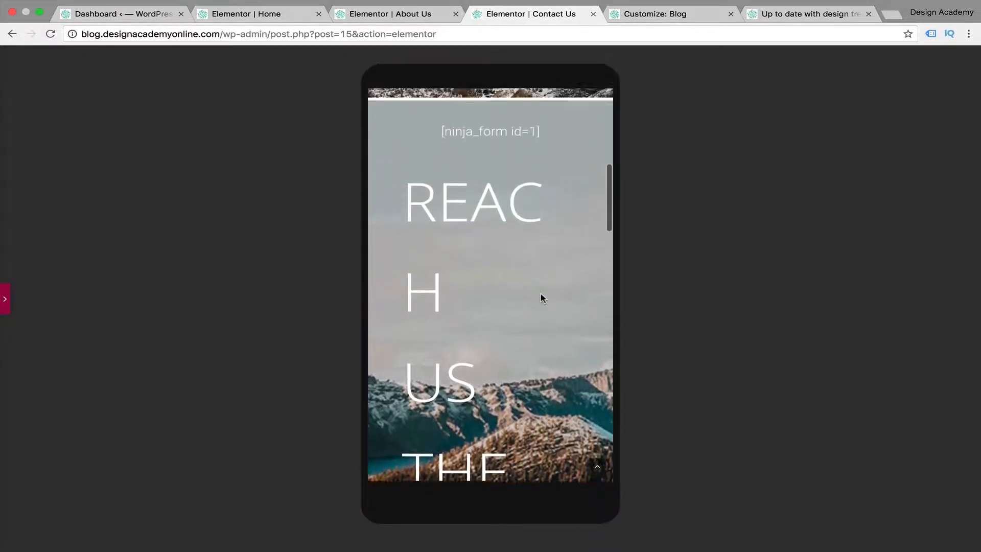
Reopen the editing panel and enable Reverse Columns for the inner section so the Reach Us text stacks above the contact form on mobile
left_click(7, 300)
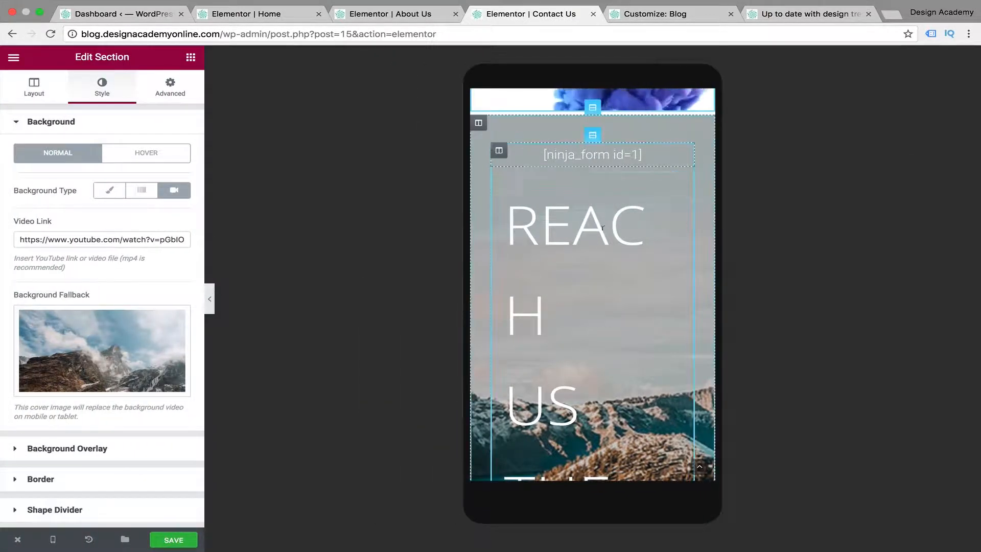
scroll(679, 296, "down", 1)
scroll(679, 296, "up", 1)
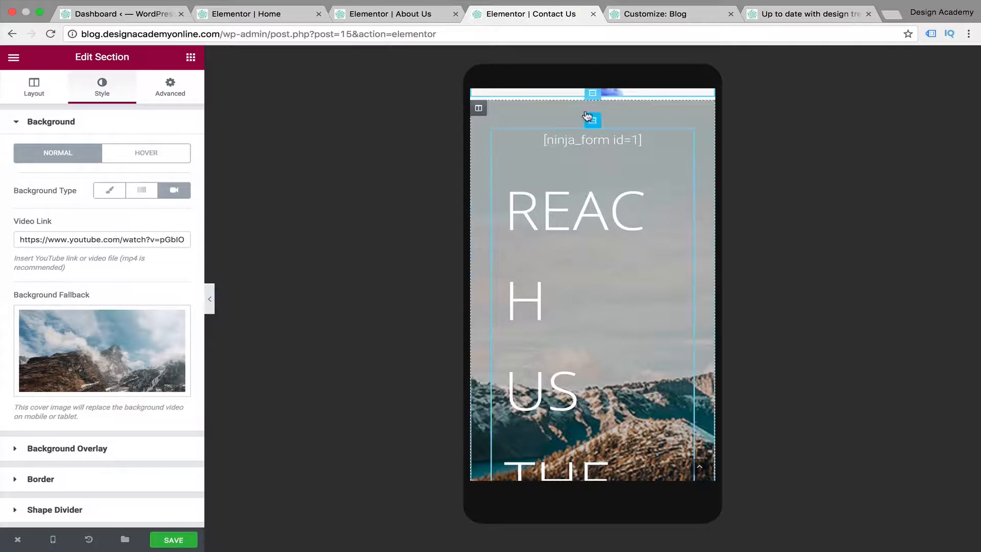
left_click(592, 95)
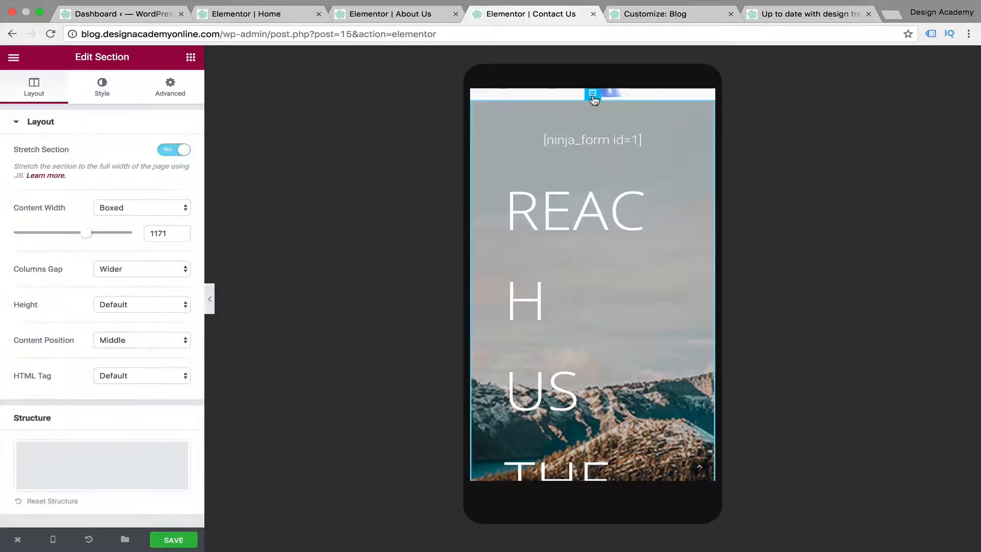
left_click(169, 98)
left_click(17, 122)
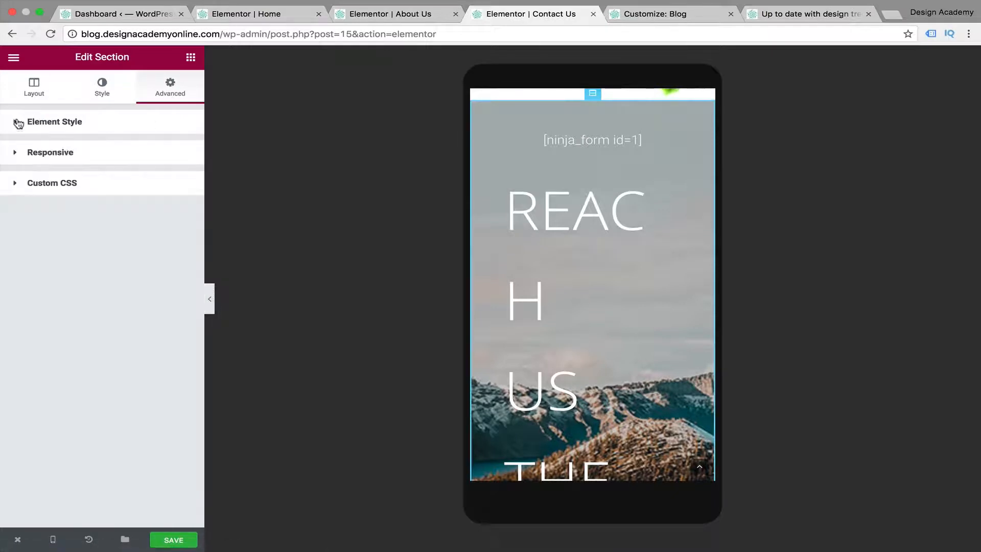
left_click(21, 159)
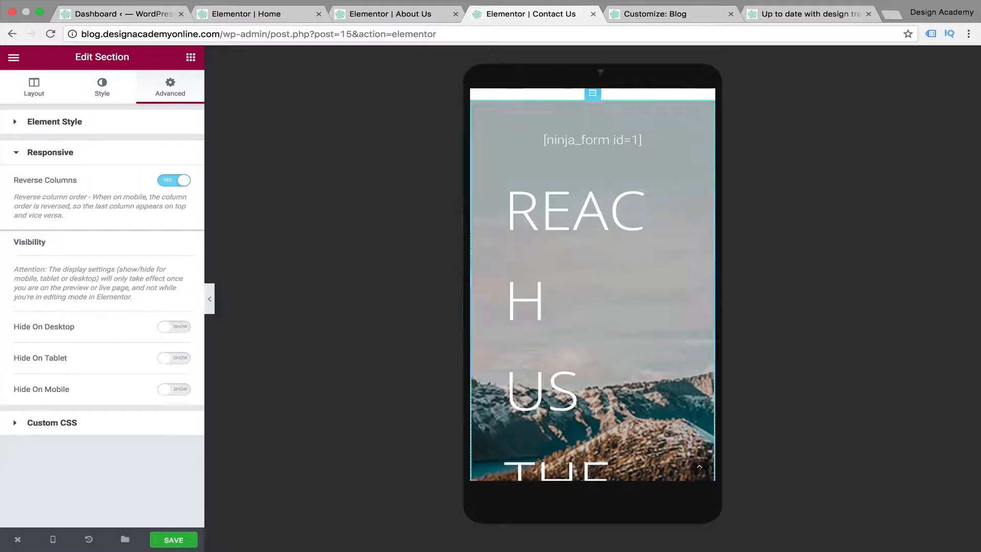
left_click(171, 182)
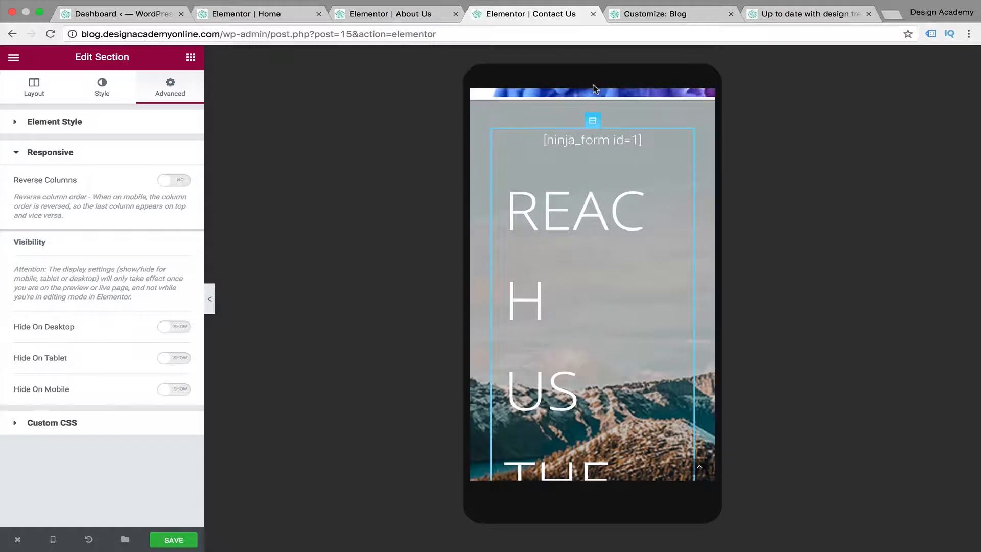
left_click(165, 185)
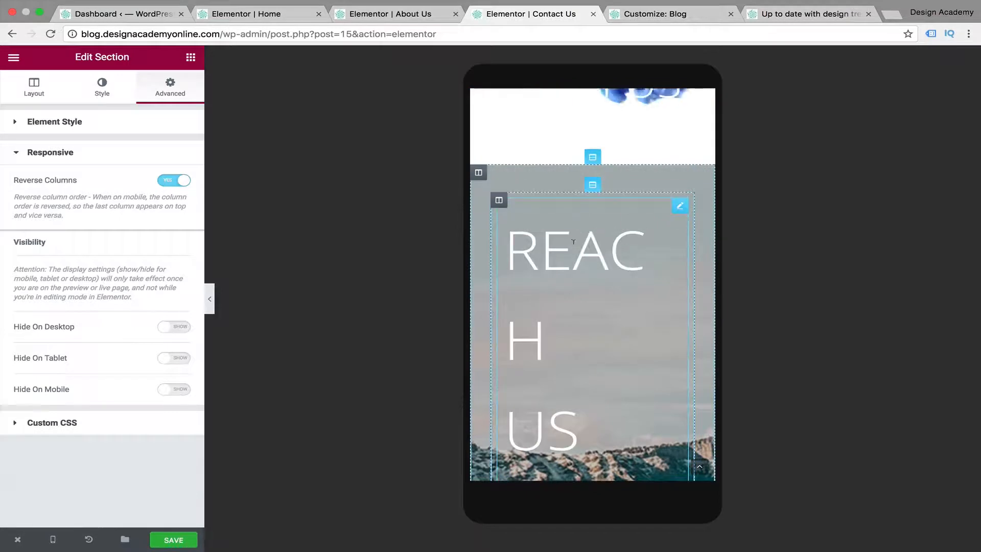
Set the mobile line height of the Reach Us the way you like text to 76 px and check its spacing
left_click(573, 242)
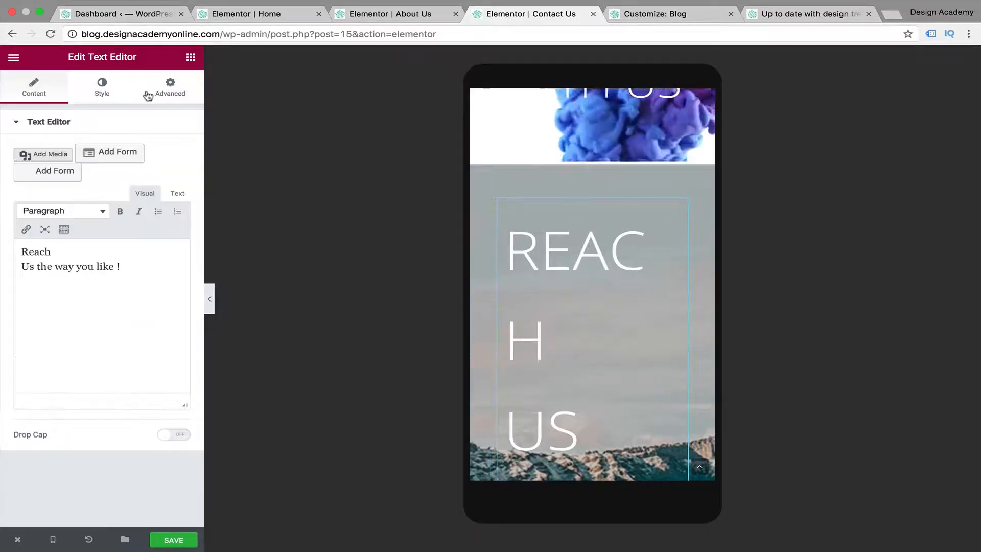
left_click(102, 87)
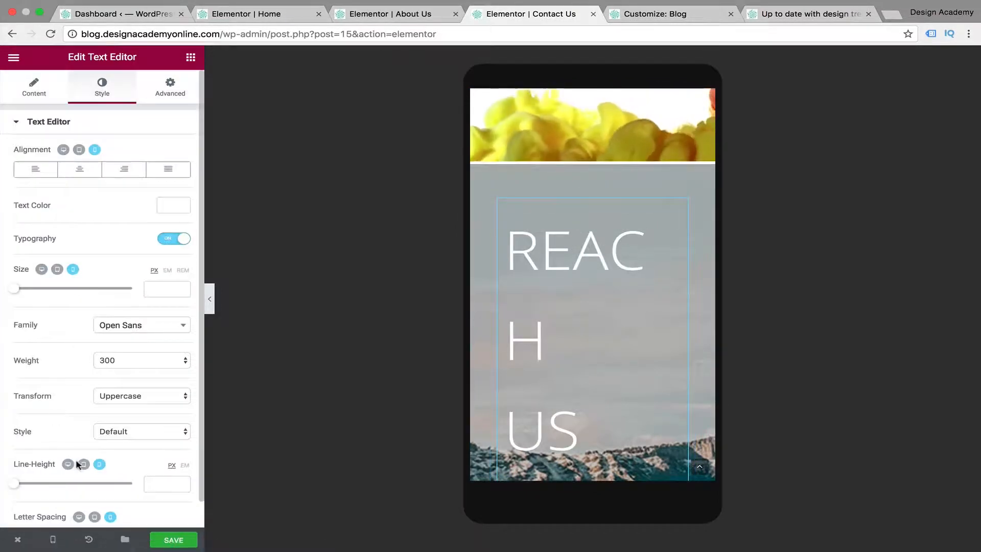
scroll(77, 462, "down", 1)
scroll(609, 396, "down", 4)
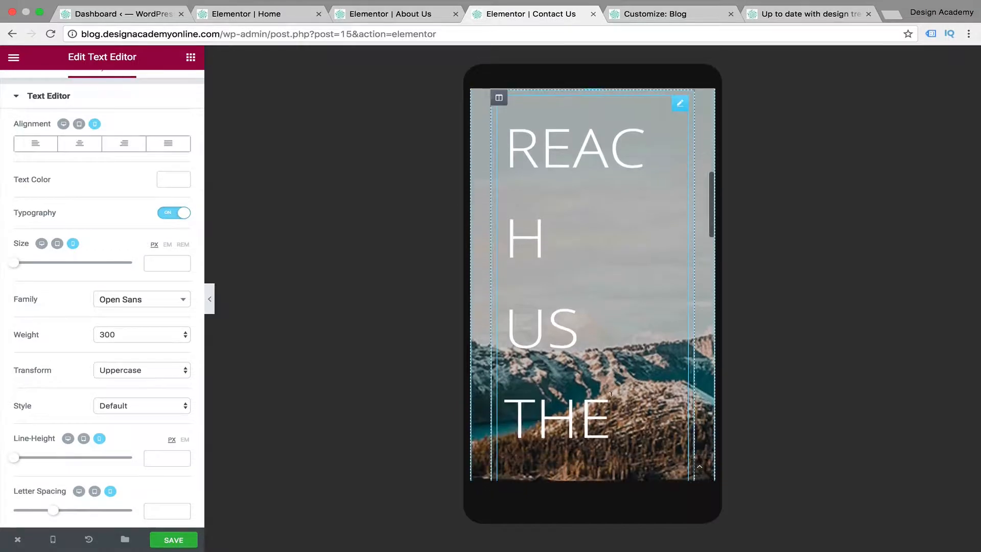
left_click_drag(17, 460, 107, 464)
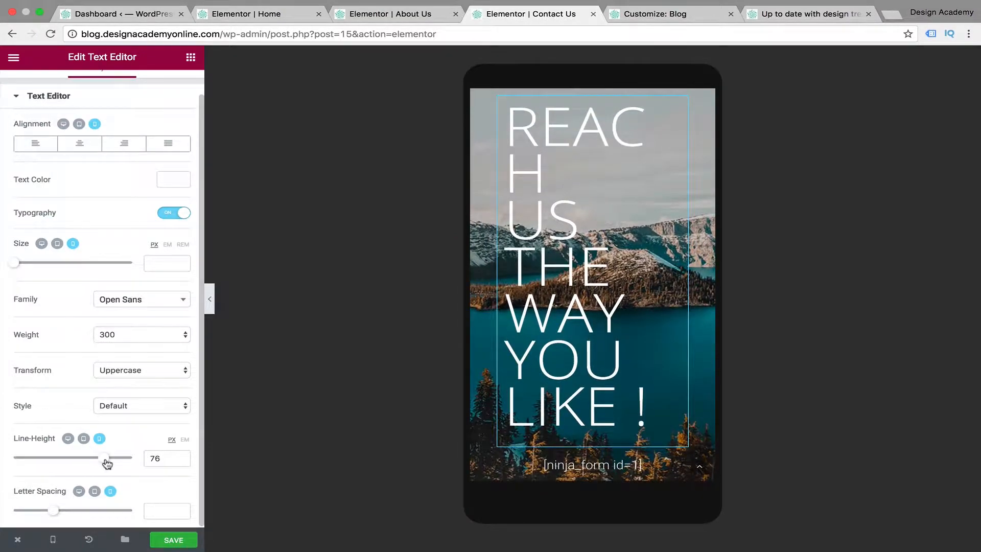
scroll(681, 327, "up", 3)
scroll(681, 327, "down", 2)
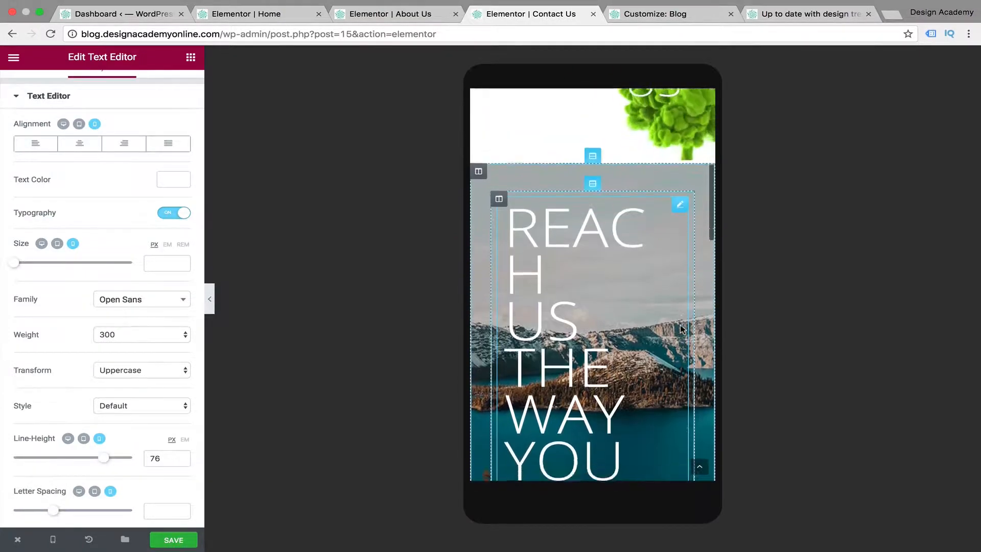